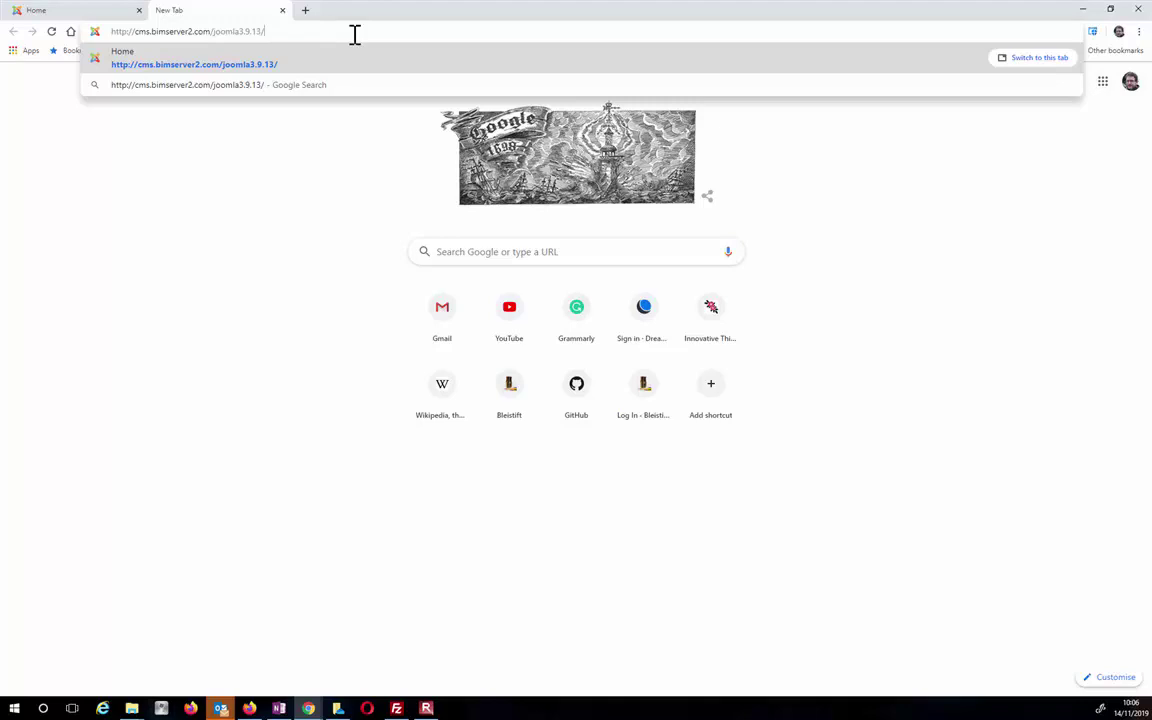
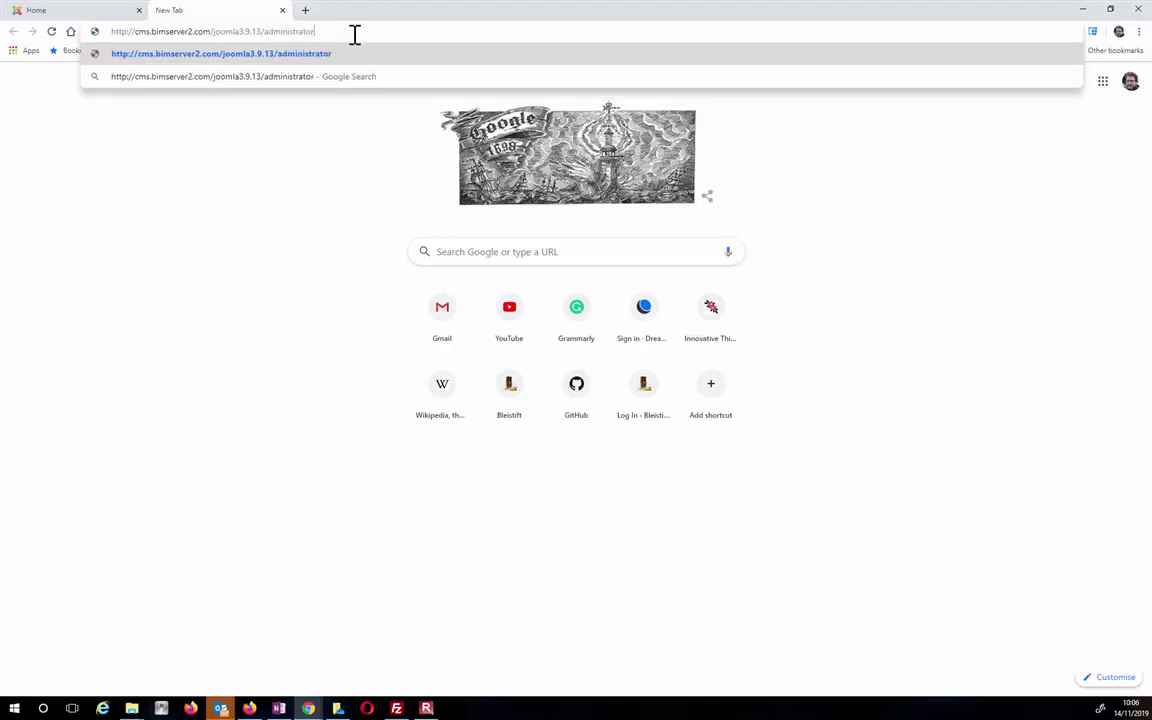
# Open the /administrator login page and sign in with the administrator username and password.
pyautogui.press('Return')
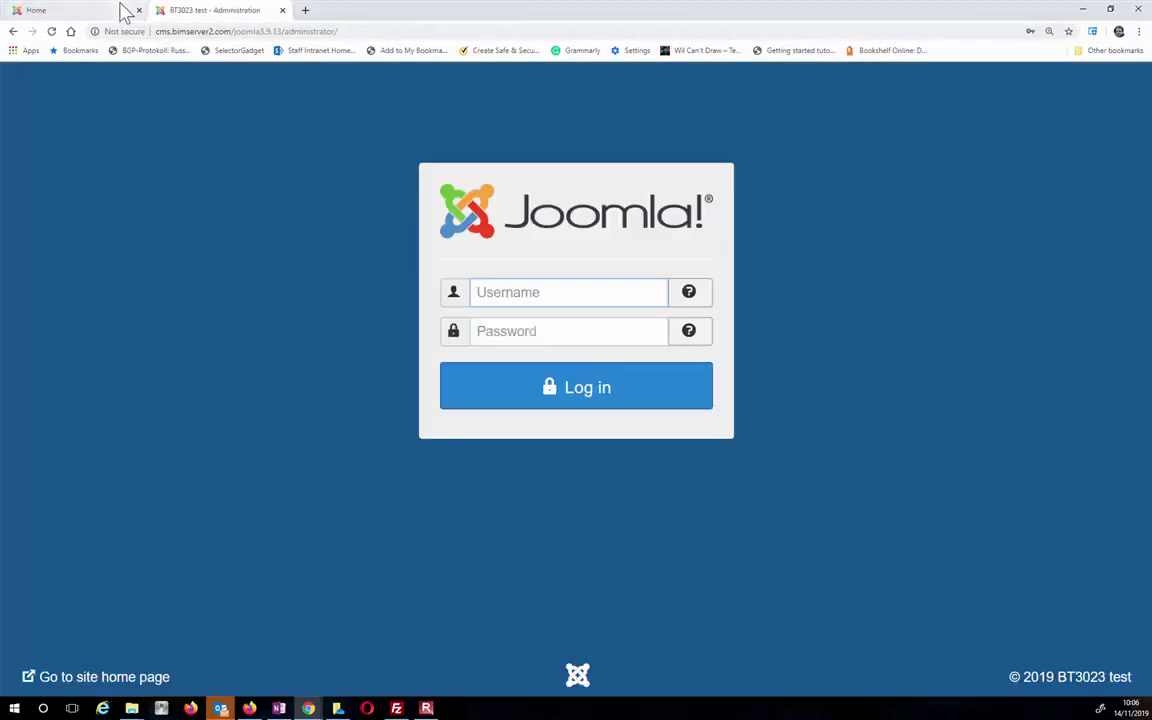
pyautogui.click(94, 14)
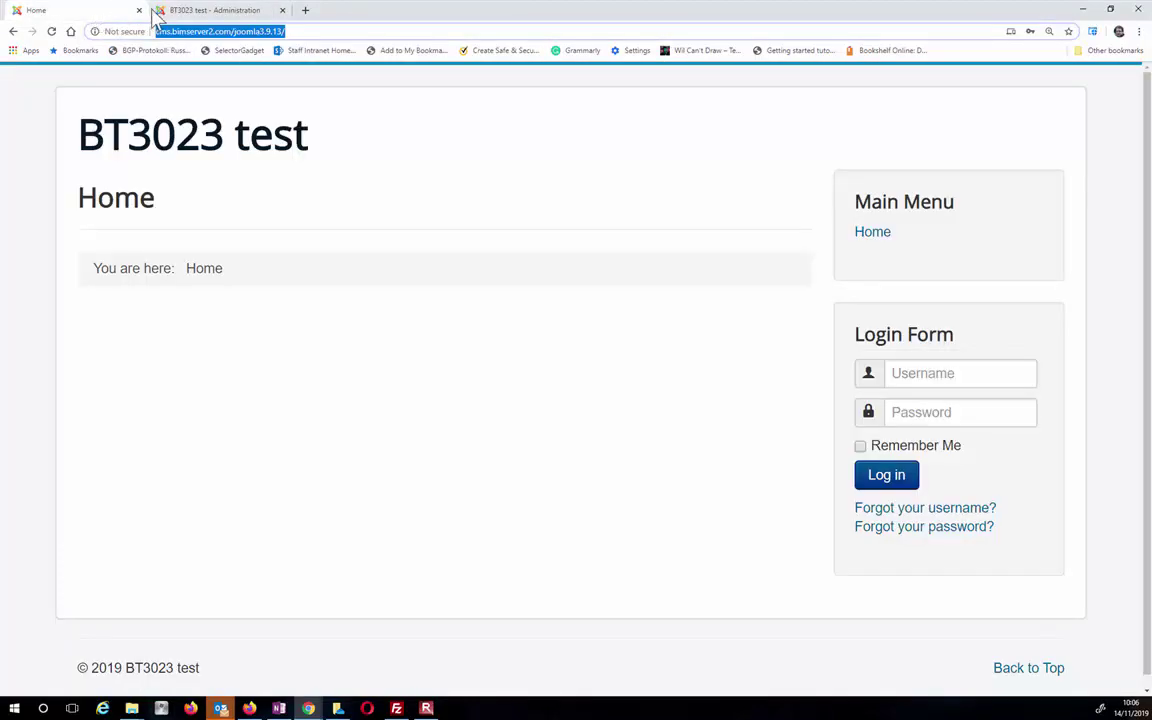
pyautogui.click(220, 18)
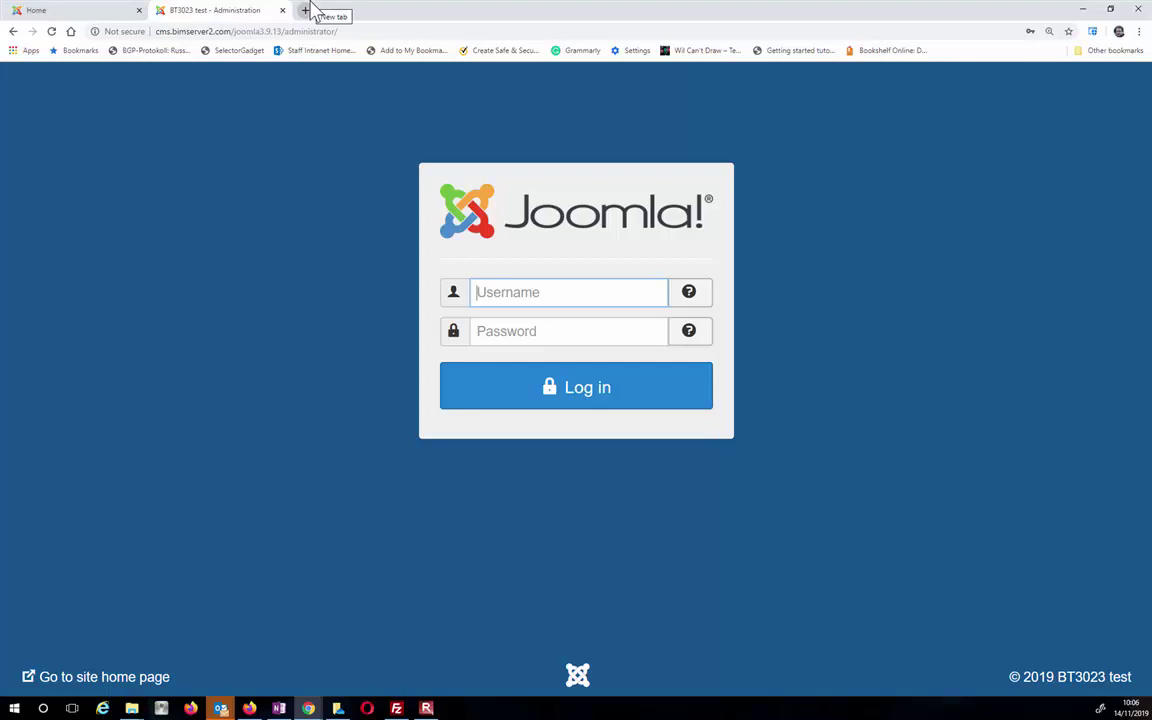
pyautogui.press('Tab')
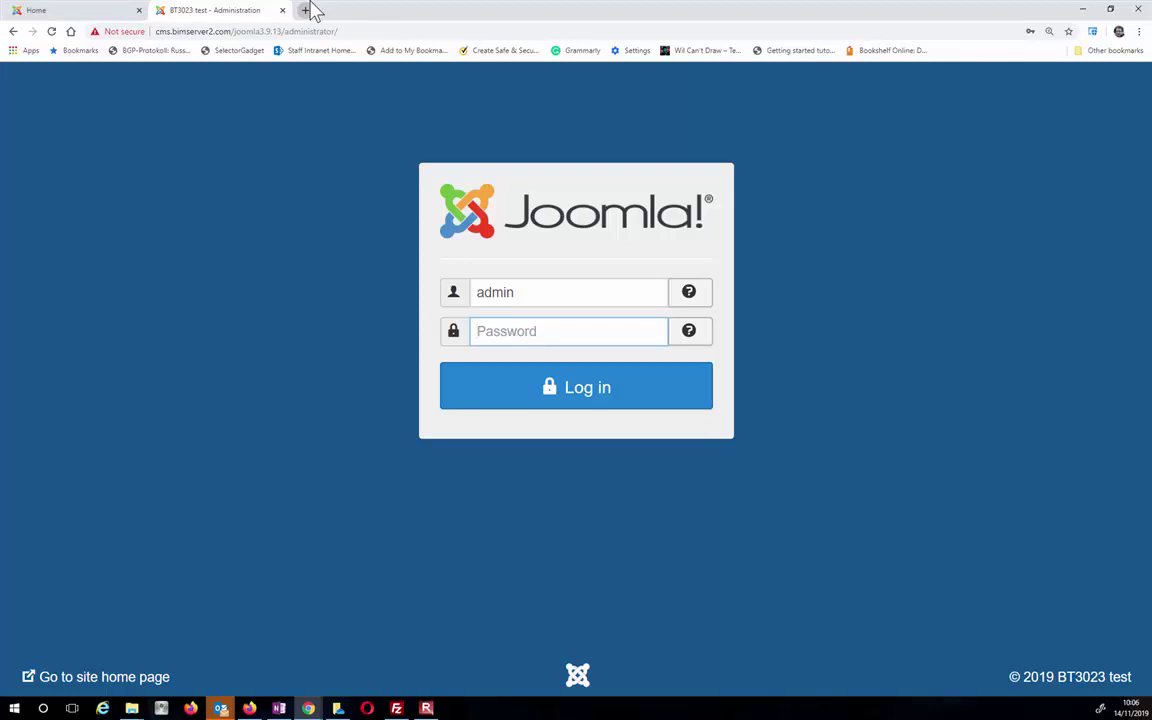
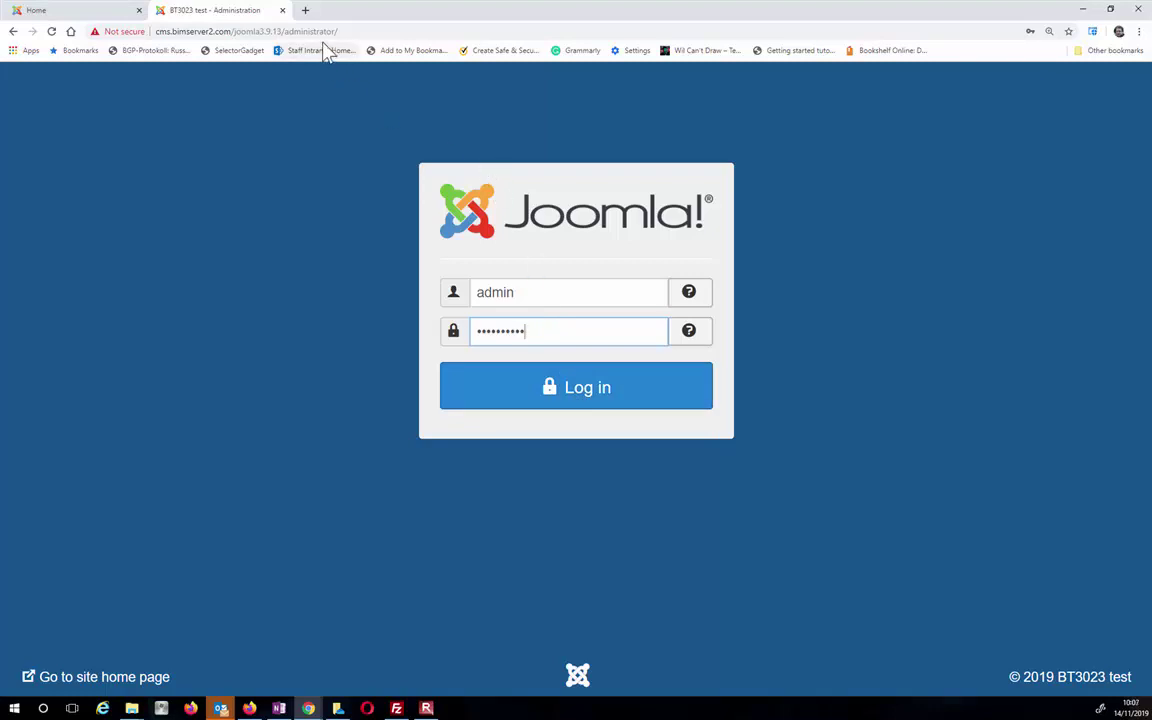
pyautogui.click(560, 390)
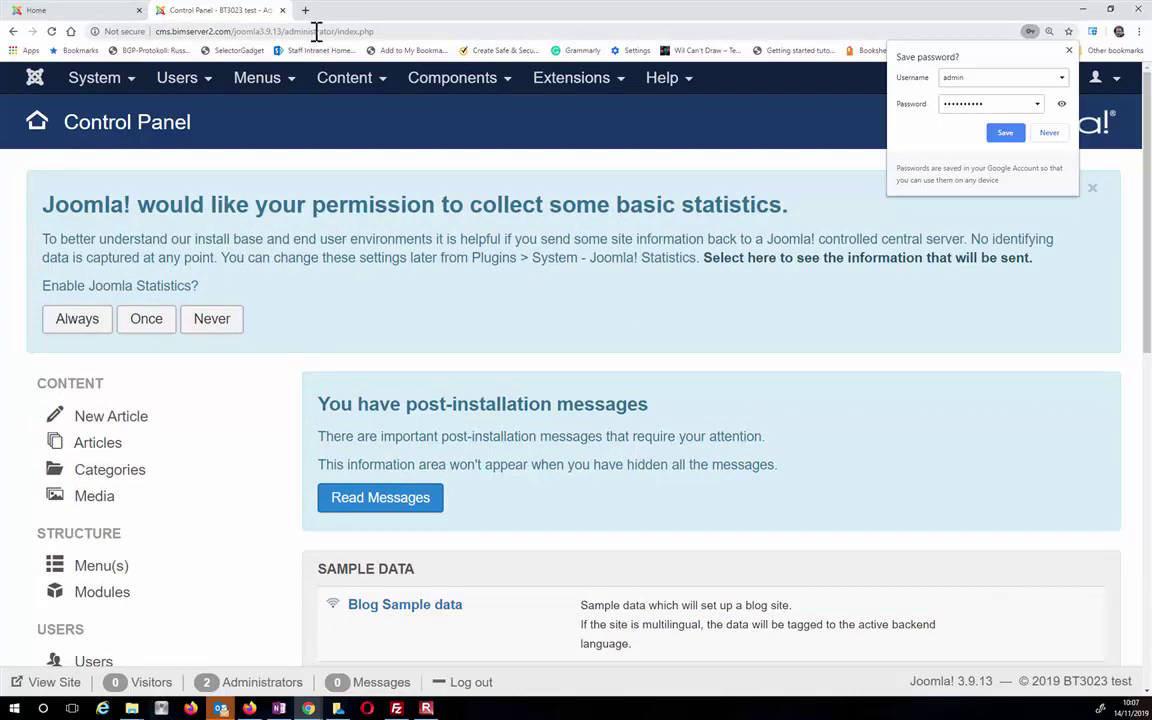
# Always allow statistics collection, zoom the browser out to 125%, and maximize the window.
pyautogui.click(88, 322)
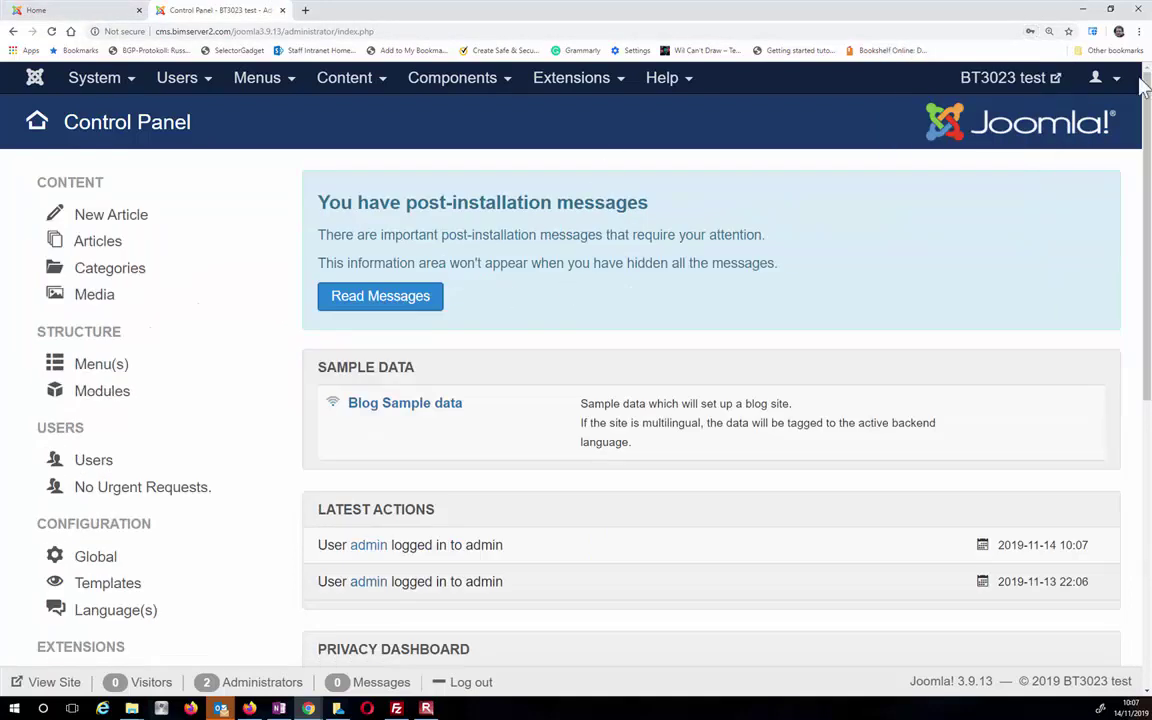
pyautogui.click(1139, 33)
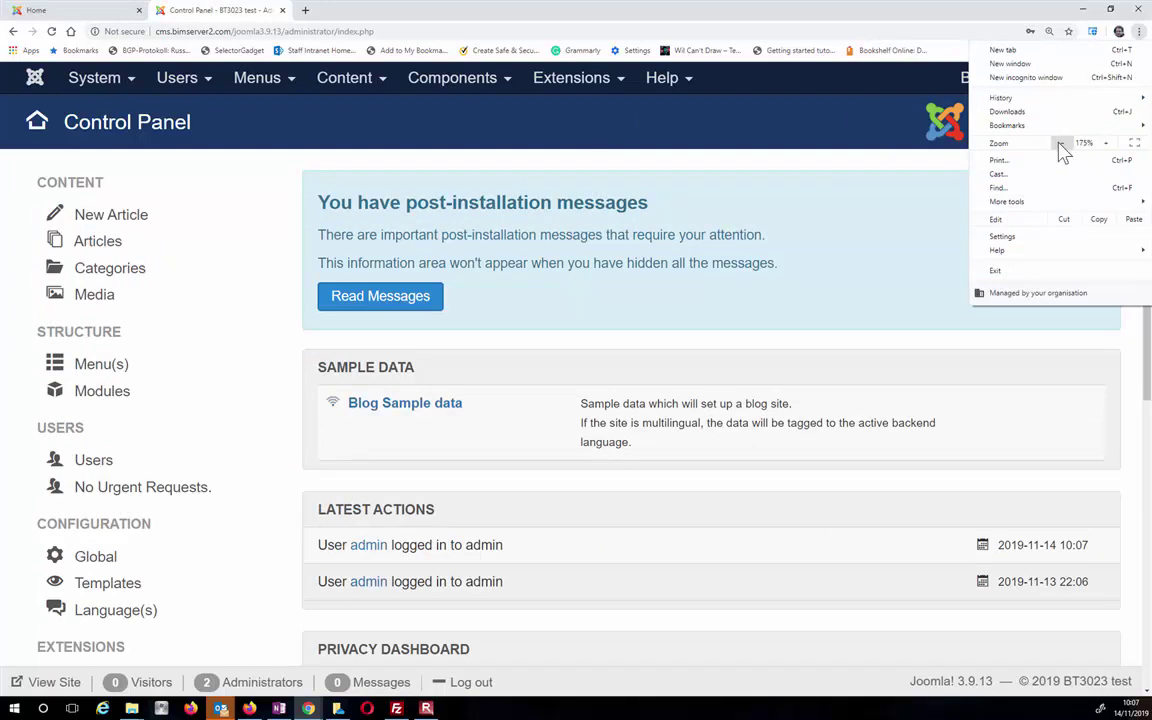
pyautogui.click(1062, 143)
pyautogui.click(1062, 145)
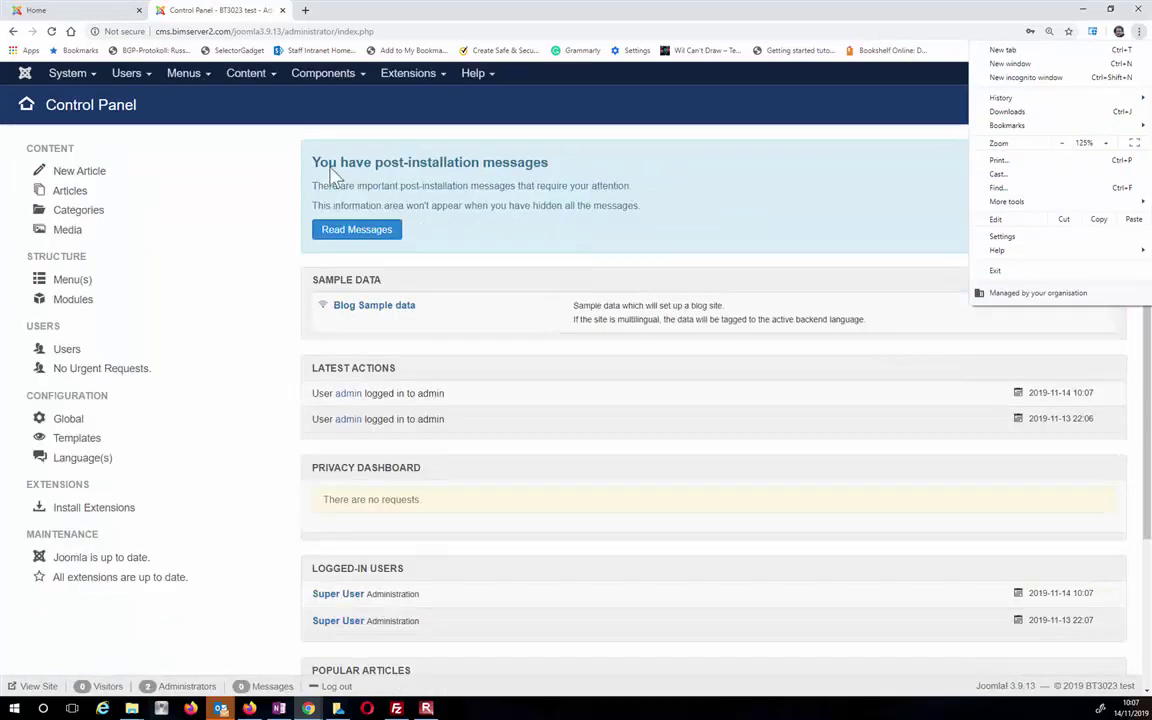
pyautogui.doubleClick(382, 20)
pyautogui.click(566, 9)
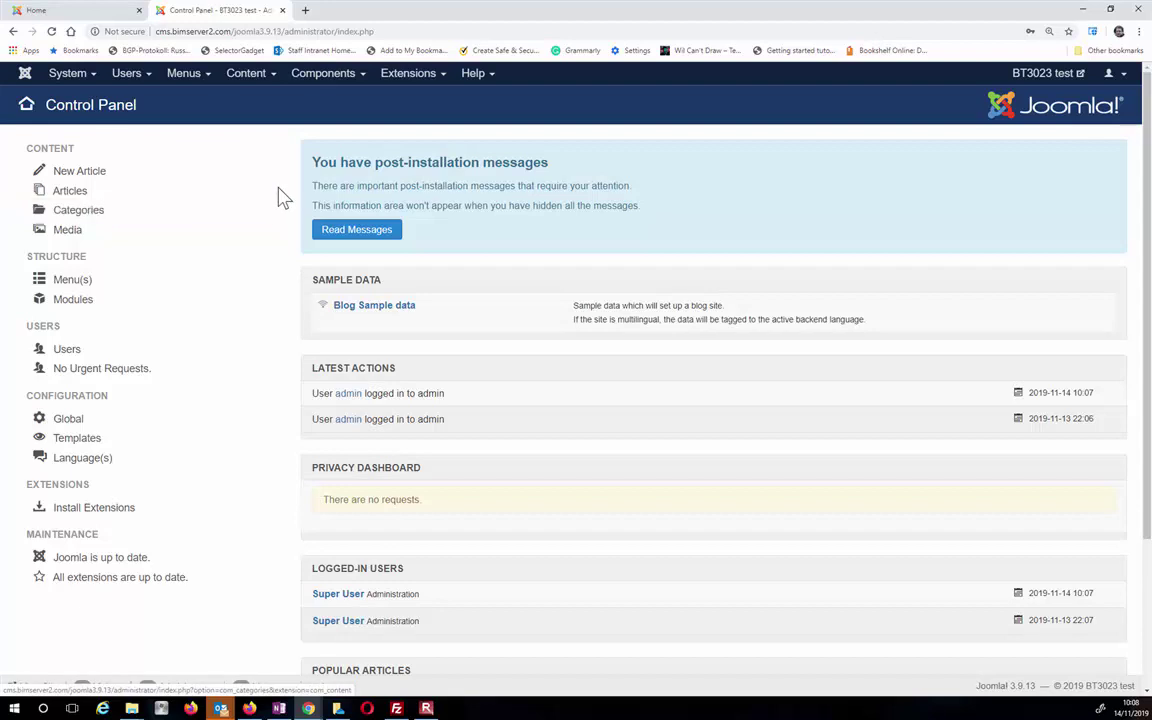
# Switch to the Home tab showing the BT3023 test front-end home page.
pyautogui.click(112, 12)
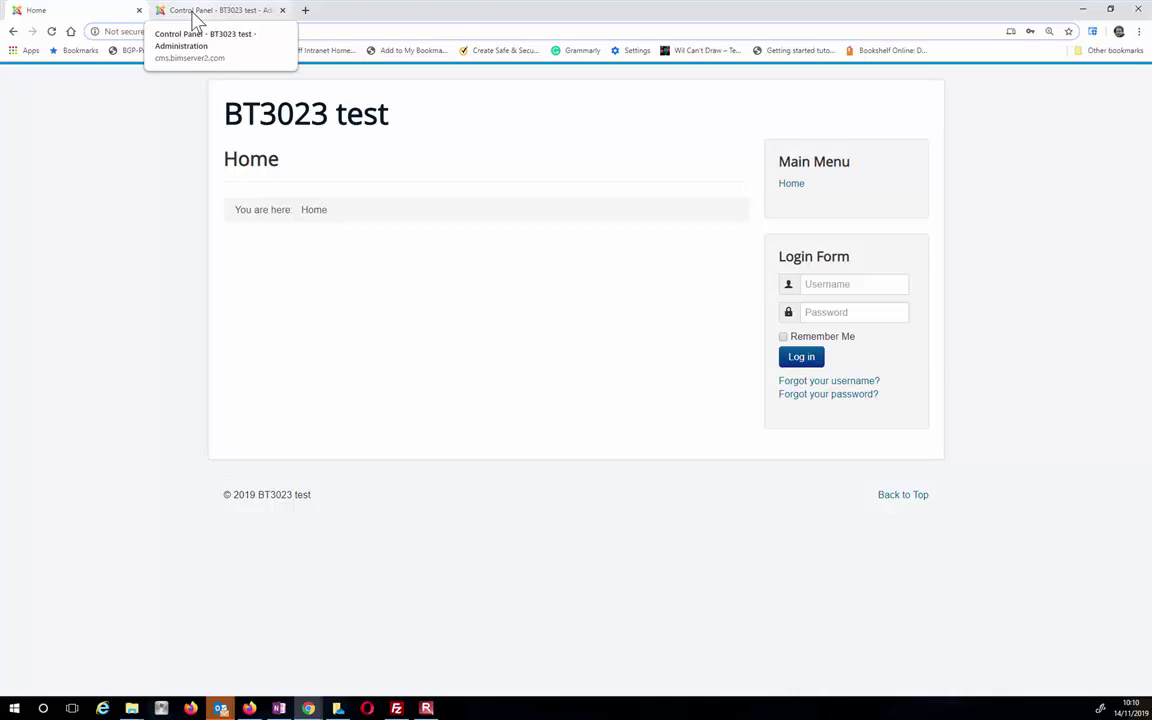
# Return to the Control Panel tab, reload it via the Joomla logo, and open the System menu.
pyautogui.click(196, 12)
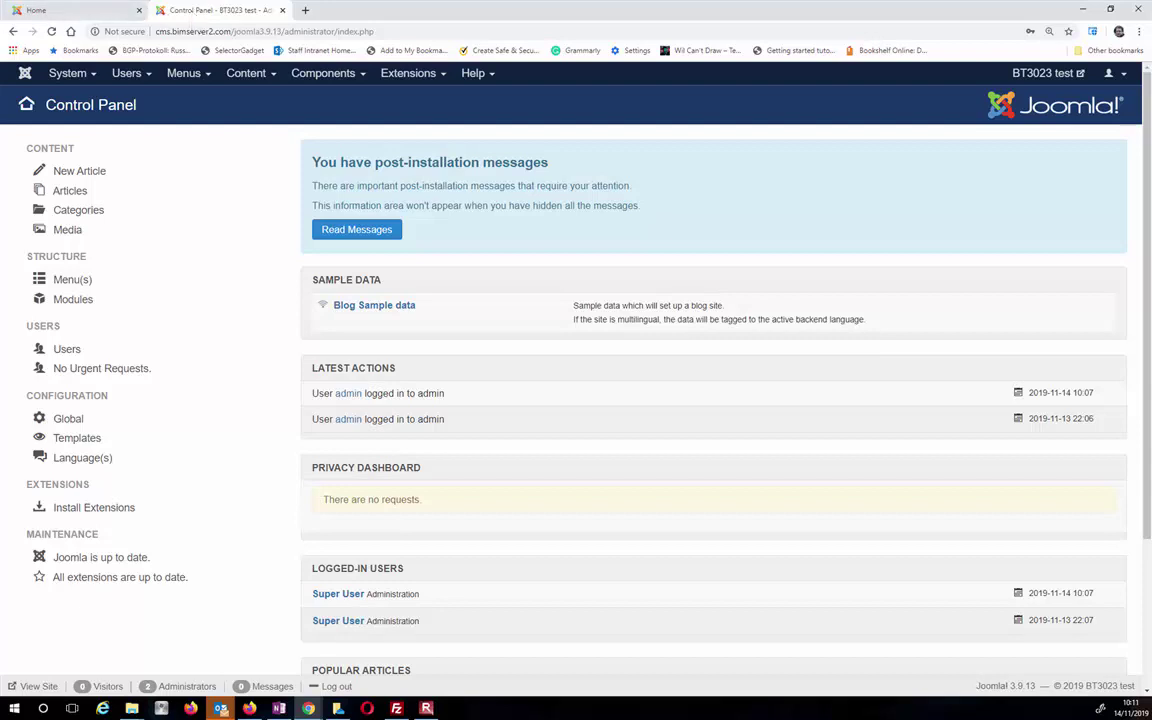
pyautogui.click(26, 76)
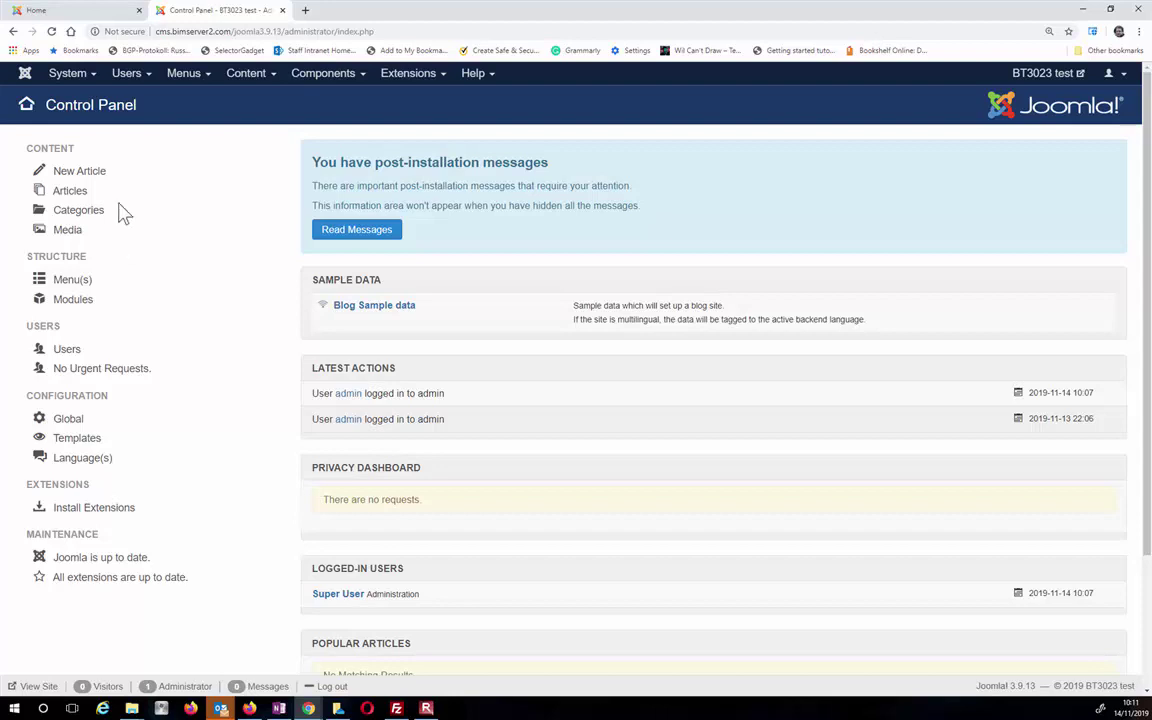
pyautogui.click(67, 76)
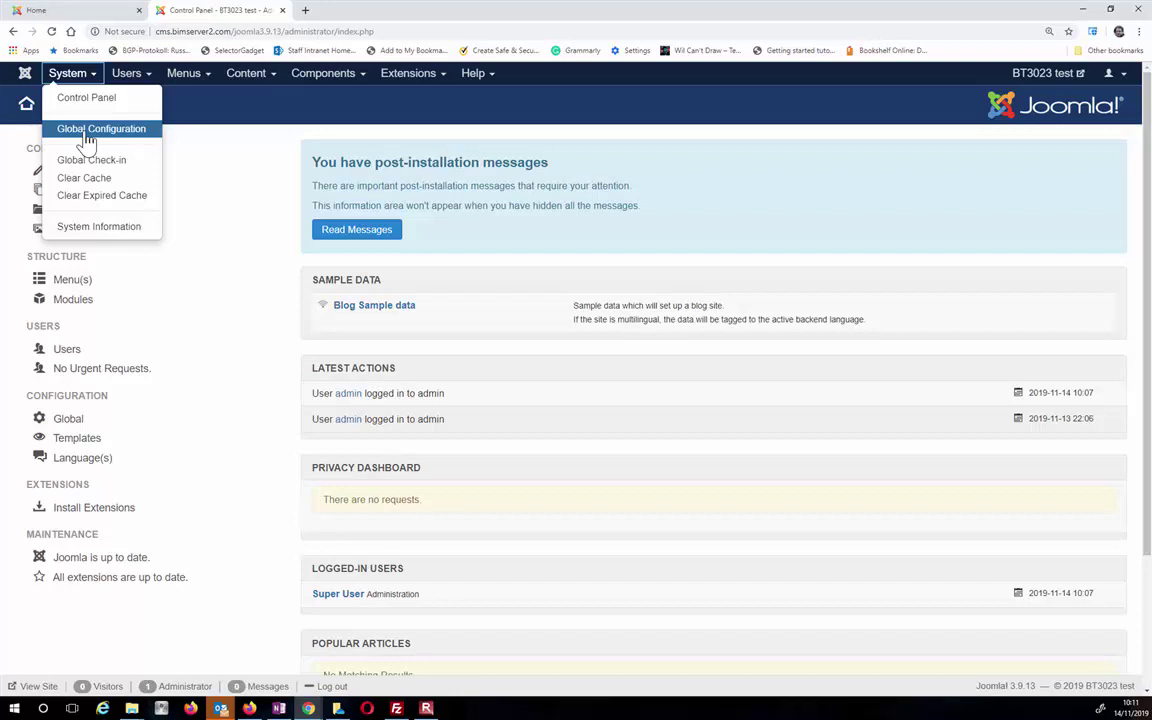
# In Global Configuration, replace the Site Name 'BT3023 test' with 'Lancs Drifting Crew'.
pyautogui.click(88, 139)
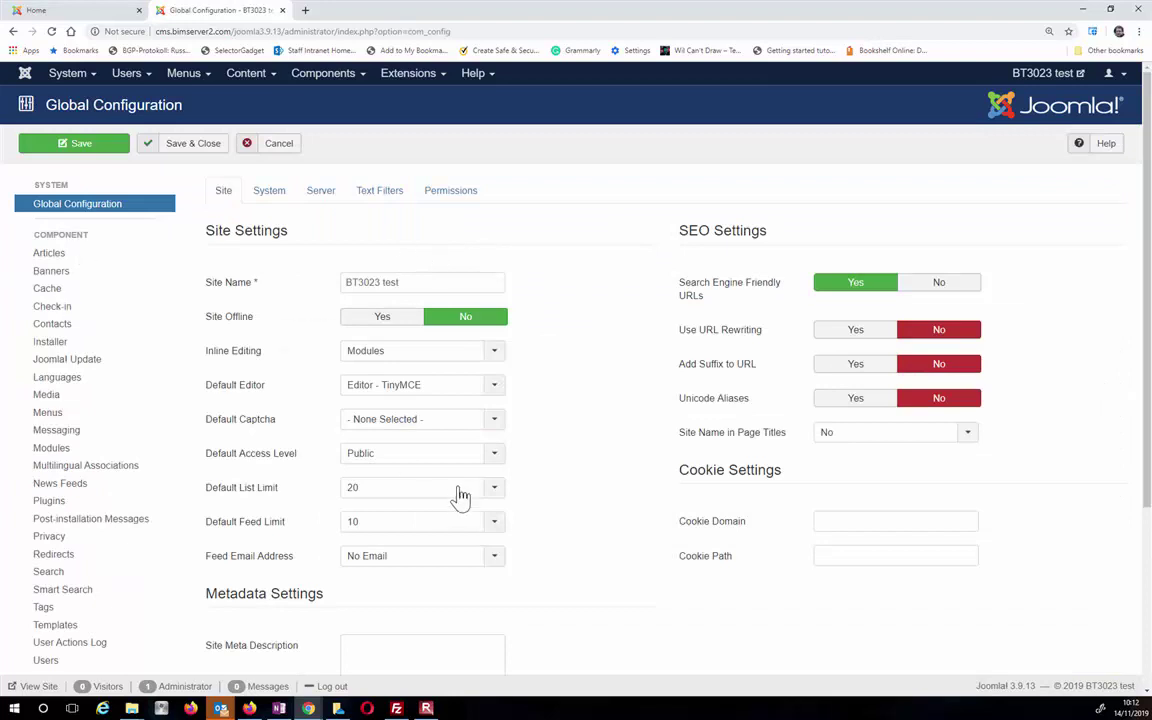
pyautogui.moveTo(406, 283); pyautogui.dragTo(319, 264)
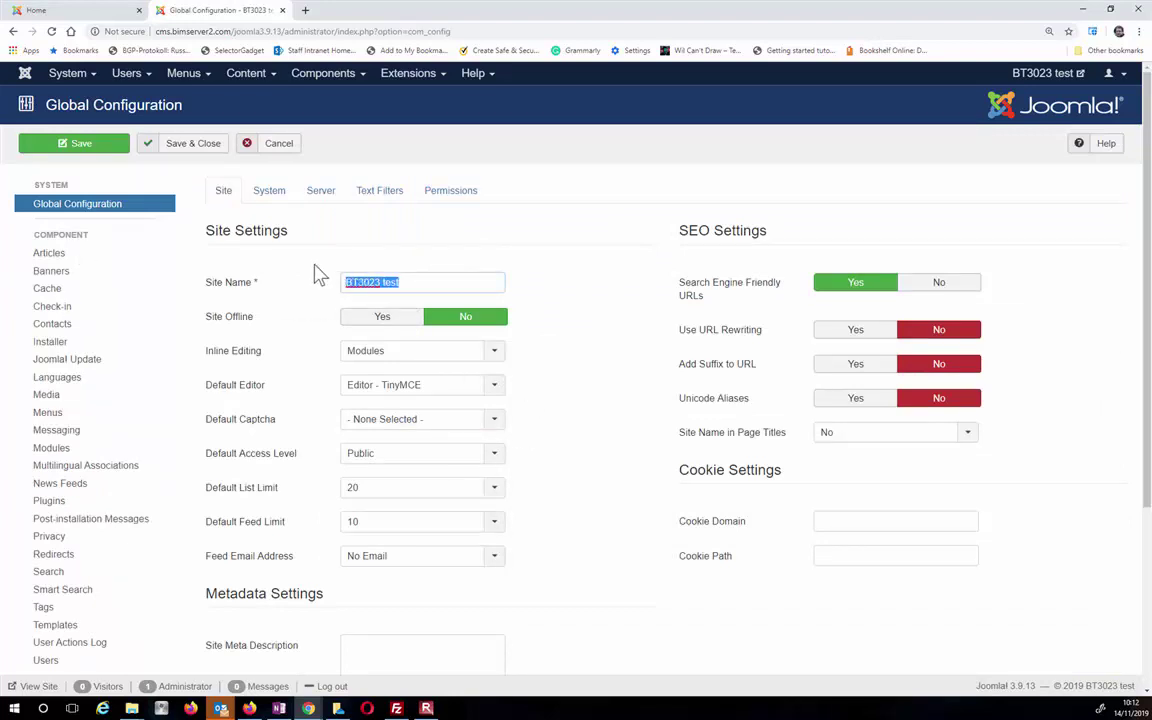
pyautogui.write('Lancs Drifting Crew')
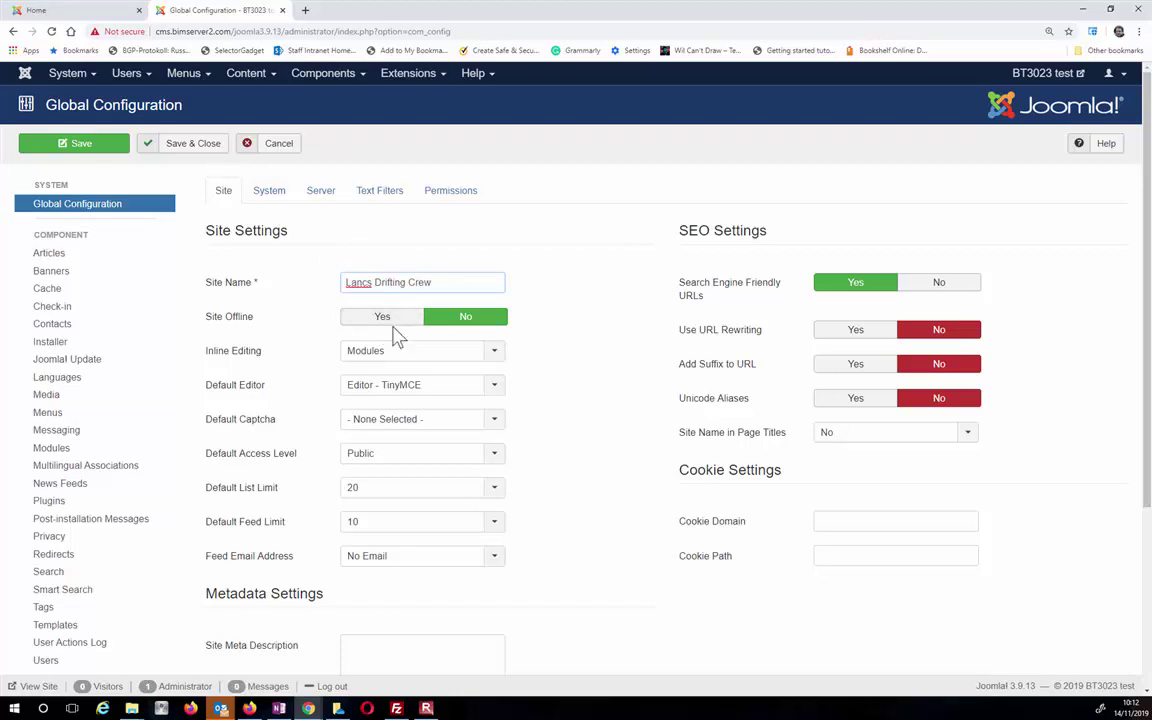
pyautogui.scroll(-1, 530, 422)
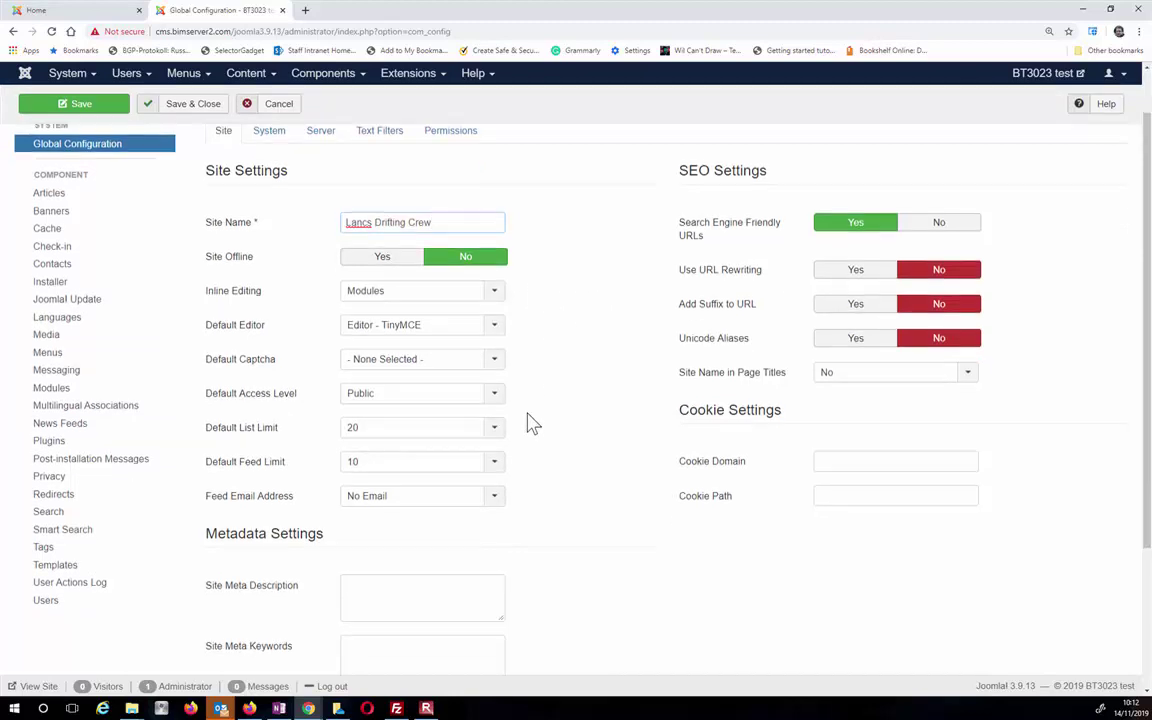
pyautogui.scroll(1, 530, 422)
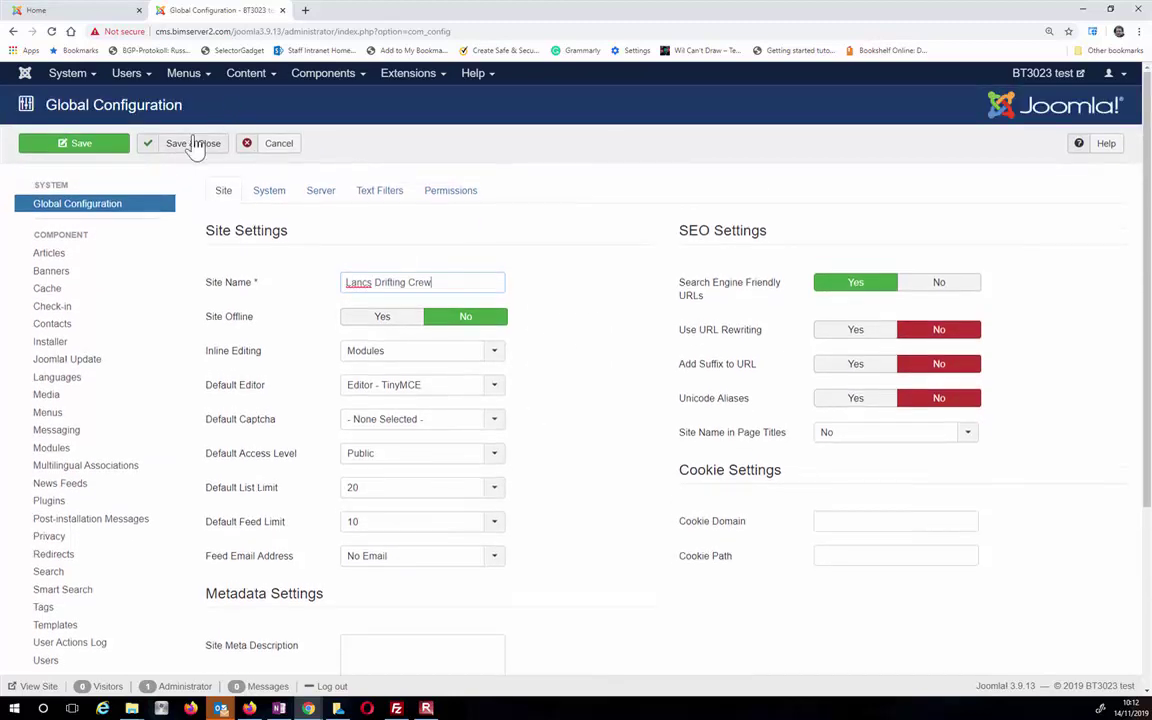
# Save the configuration with the new site name and zoom the browser page back in.
pyautogui.click(102, 143)
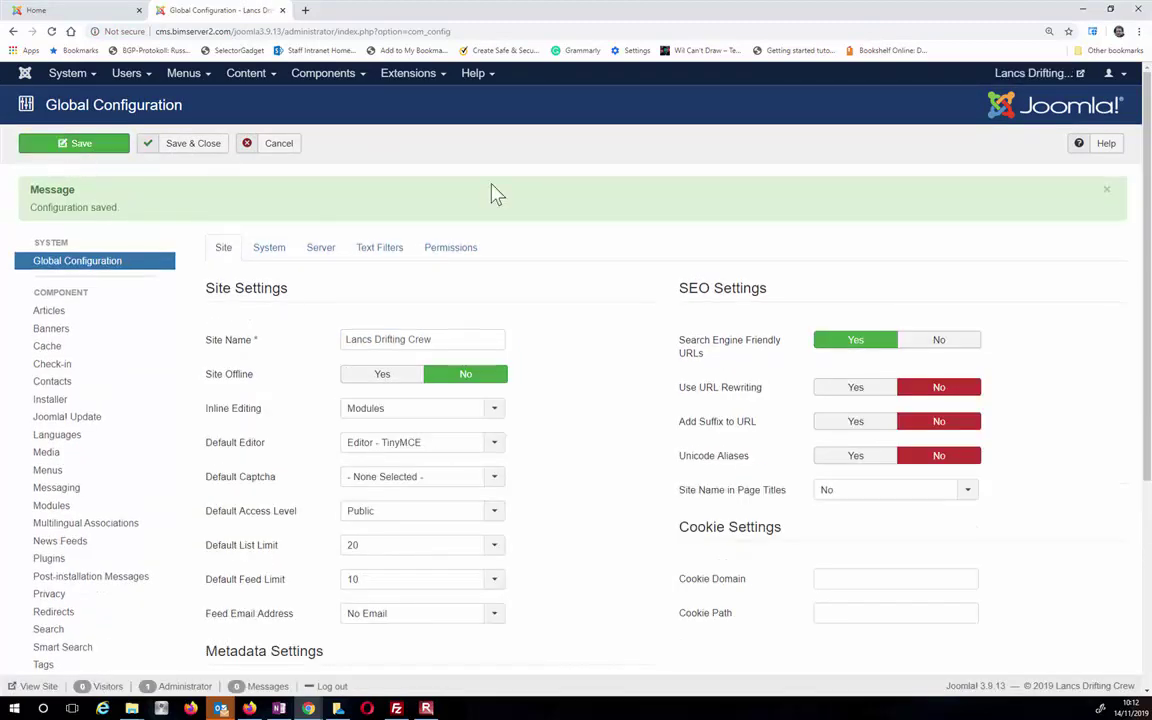
pyautogui.click(1139, 32)
pyautogui.click(1109, 144)
pyautogui.click(1109, 144)
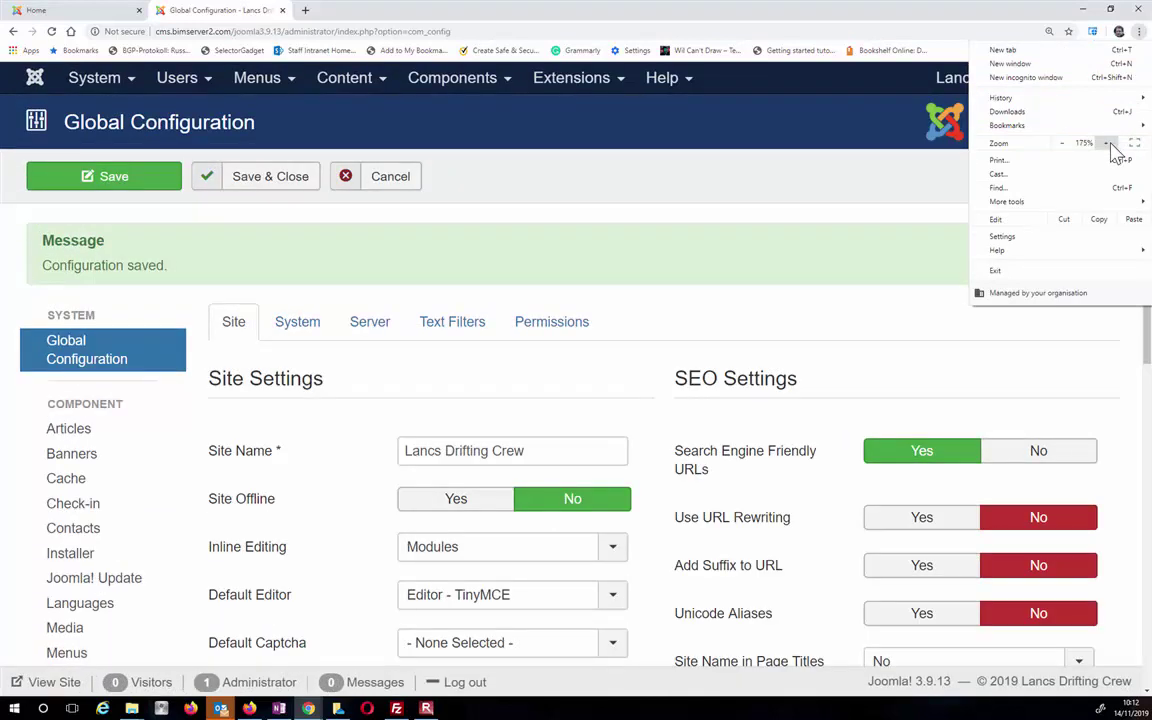
pyautogui.click(1110, 146)
pyautogui.click(139, 229)
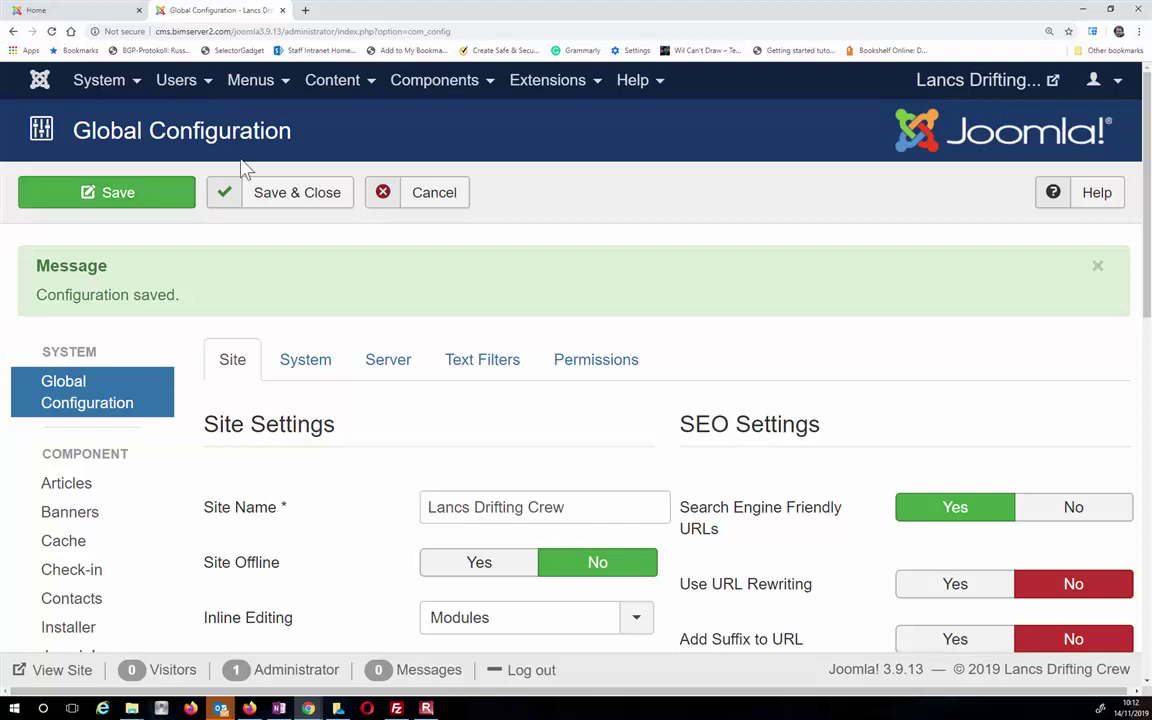
# Change the Default Feed Limit from 10 to 15 and save the configuration.
pyautogui.scroll(-3, 581, 487)
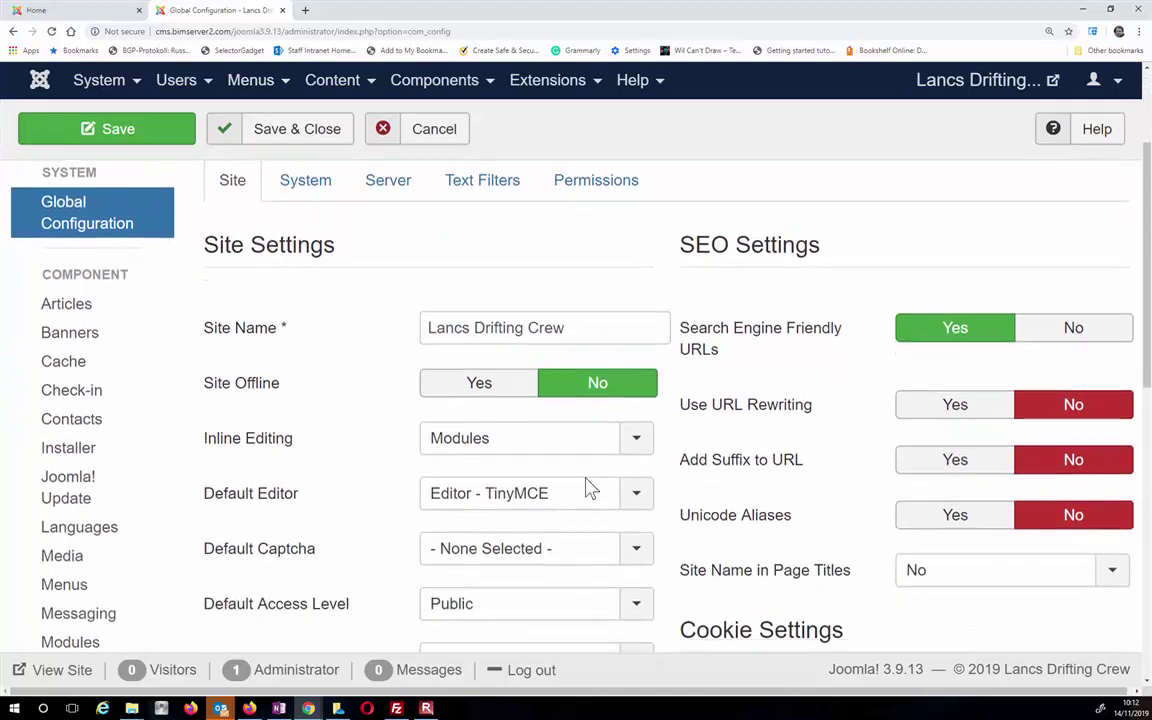
pyautogui.scroll(-2, 591, 487)
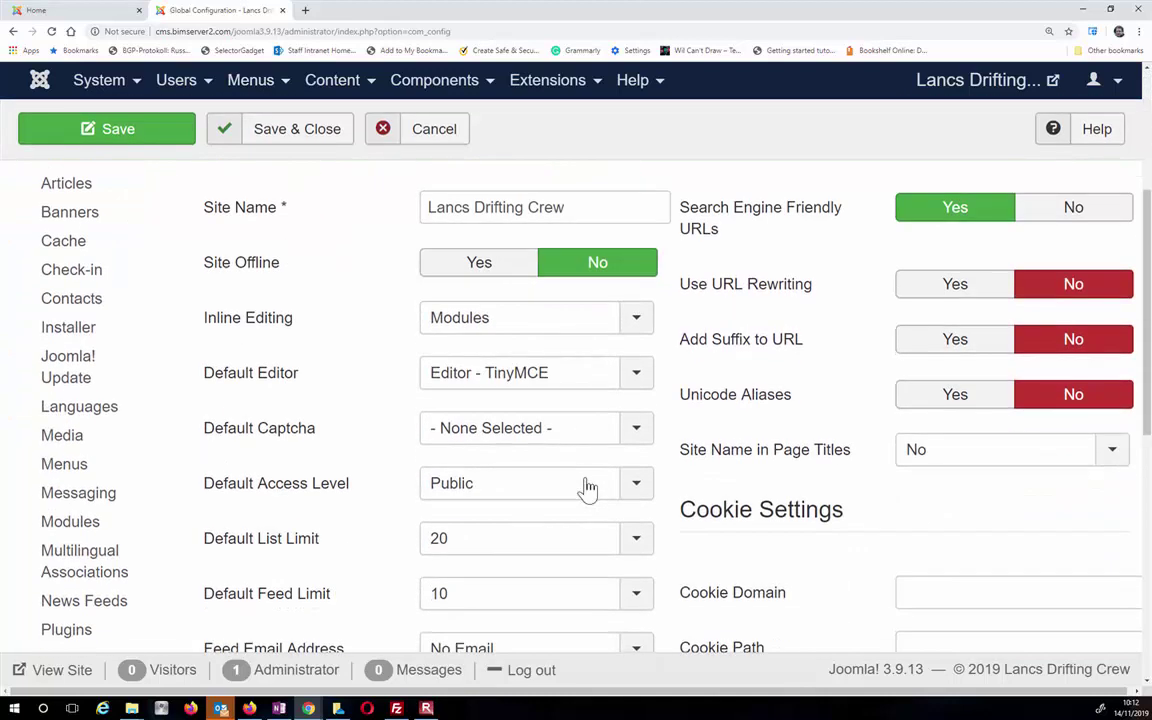
pyautogui.scroll(-2, 588, 487)
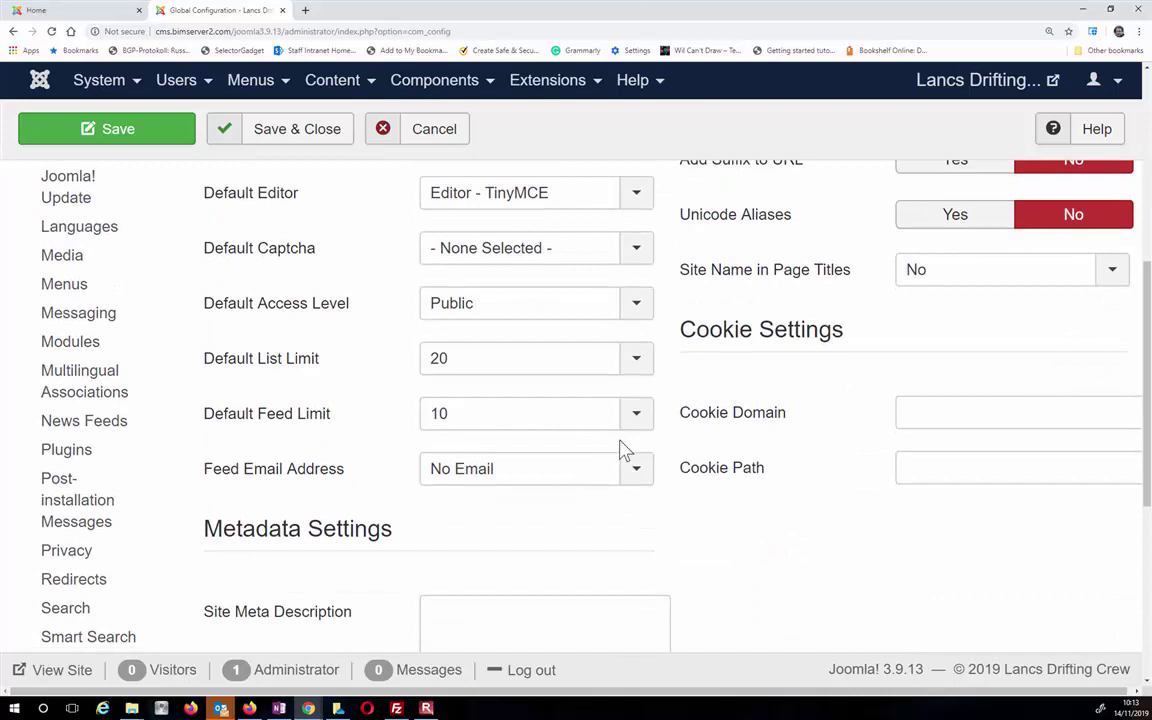
pyautogui.click(638, 428)
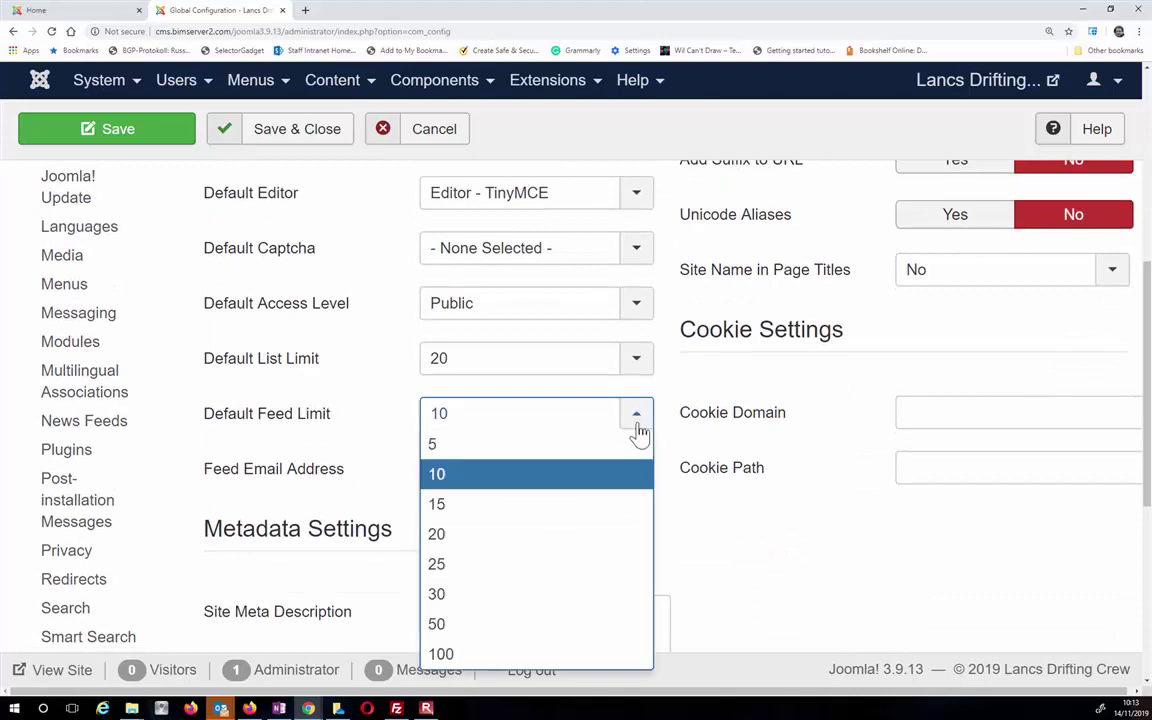
pyautogui.click(590, 505)
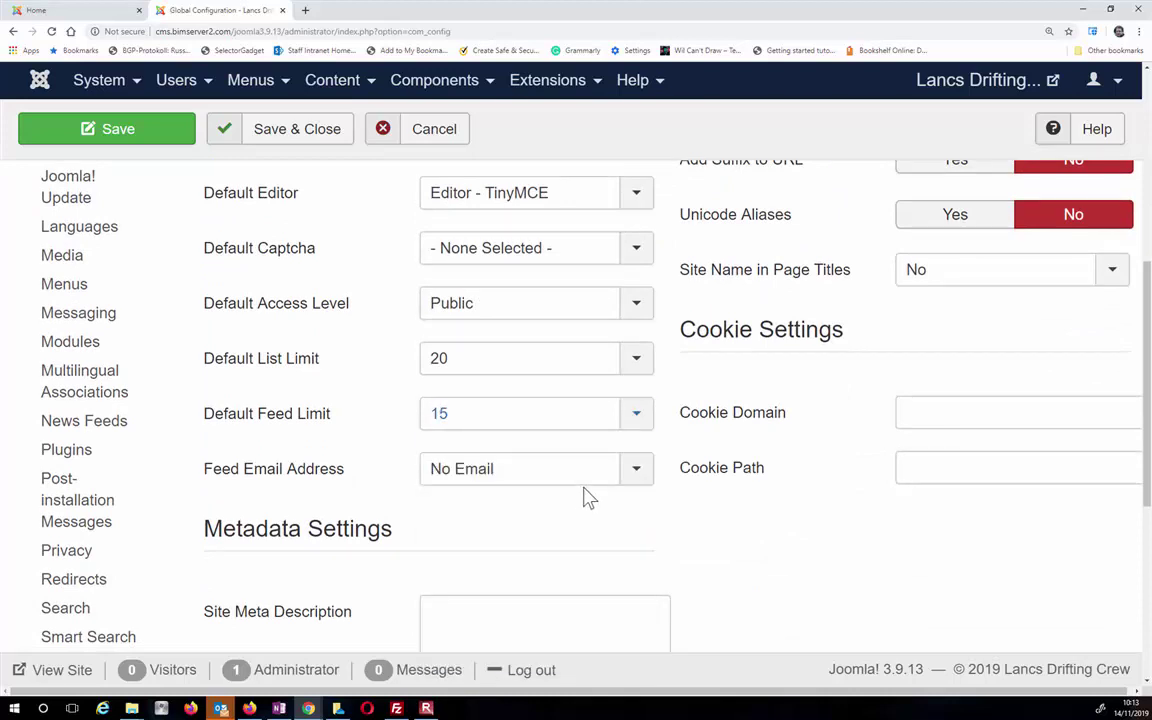
pyautogui.scroll(3, 545, 470)
pyautogui.click(107, 129)
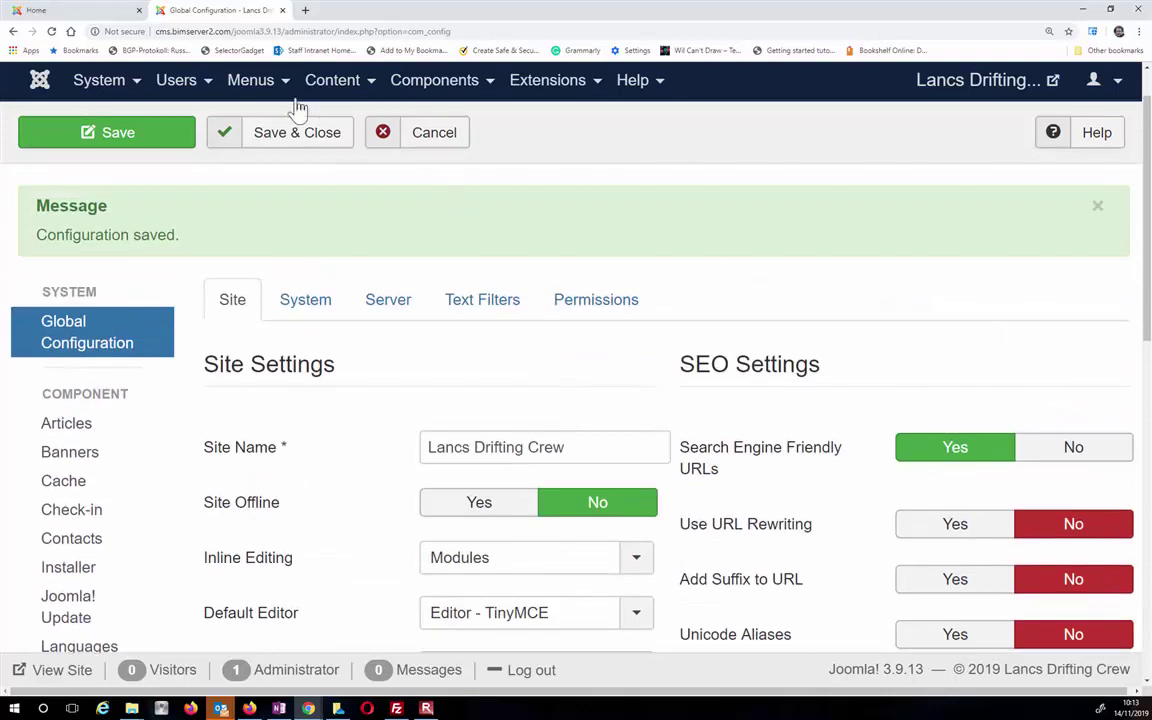
pyautogui.click(247, 94)
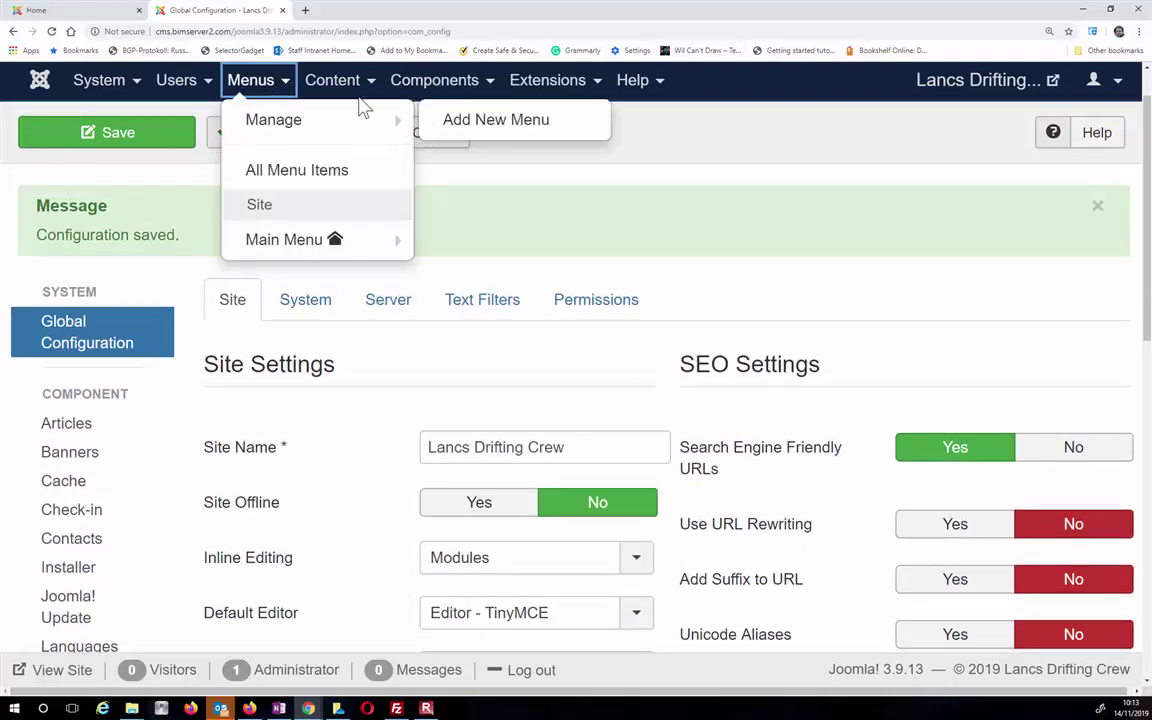
pyautogui.click(350, 92)
pyautogui.moveTo(360, 155)
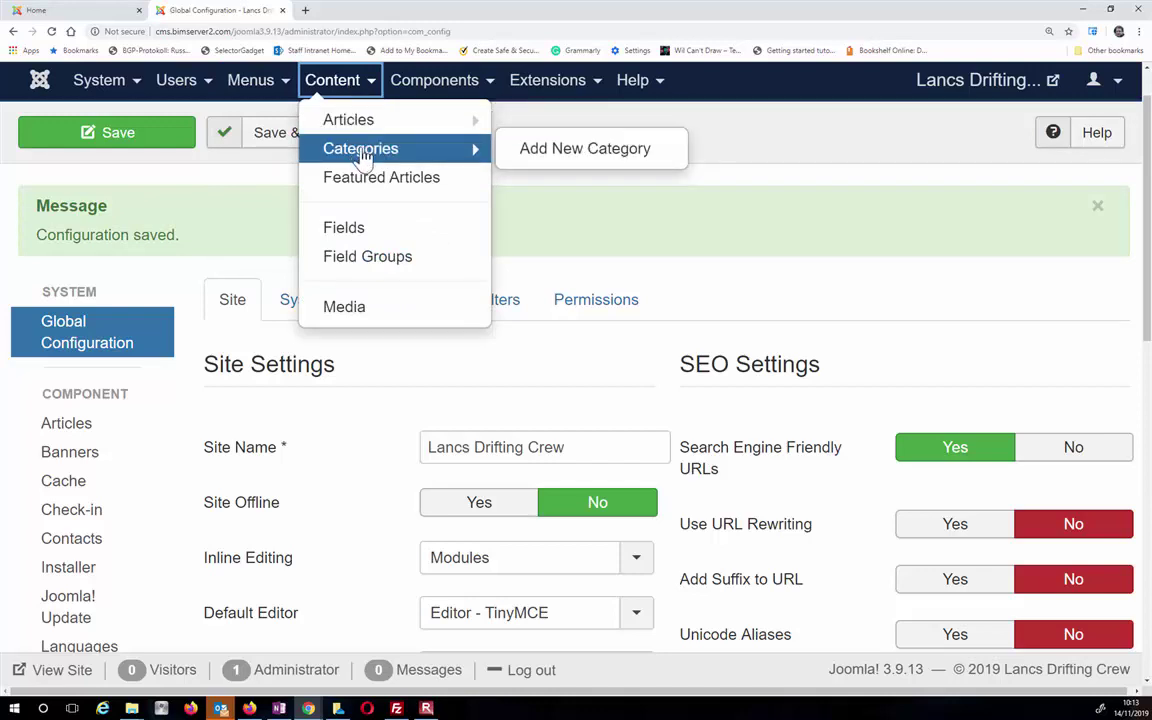
pyautogui.click(570, 254)
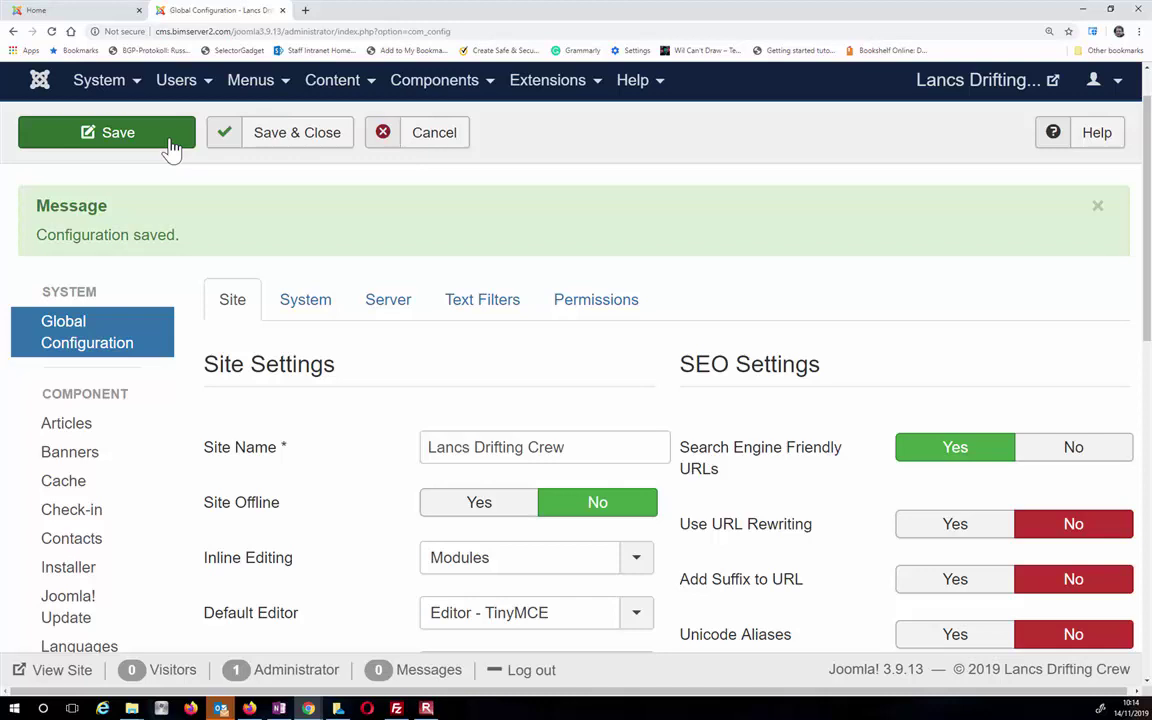
# Look through the Site settings and the System and debug settings.
pyautogui.scroll(-1, 90, 288)
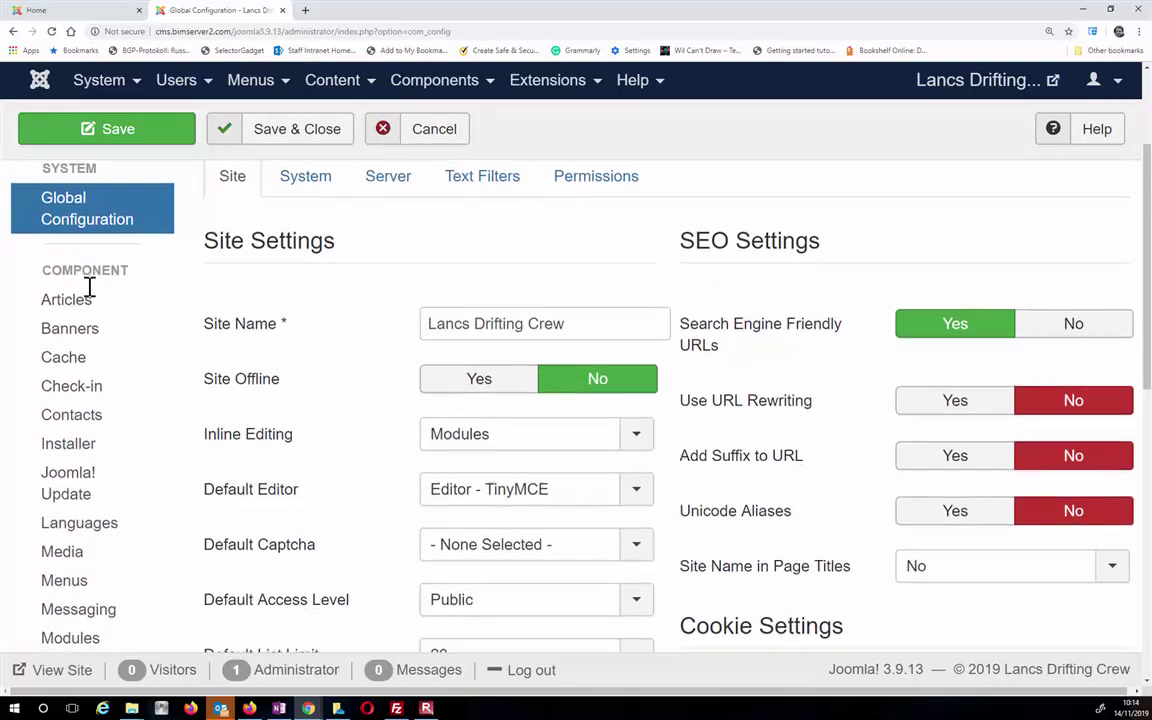
pyautogui.scroll(-3, 90, 288)
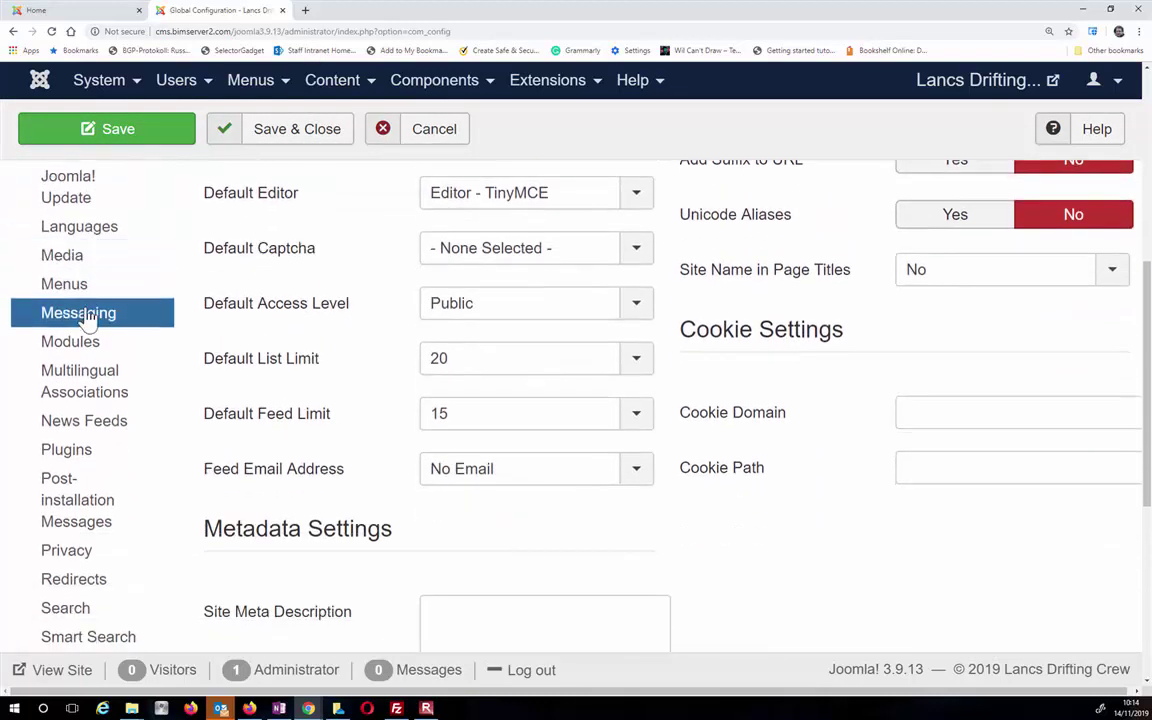
pyautogui.scroll(3, 88, 318)
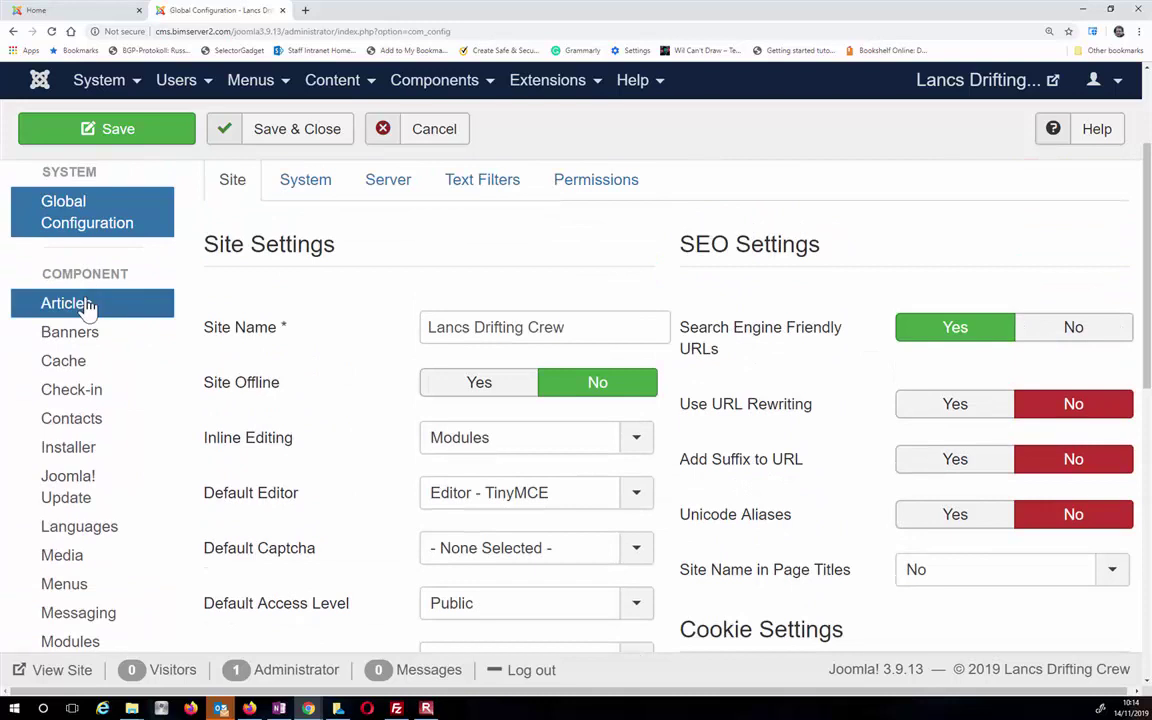
pyautogui.scroll(-5, 88, 310)
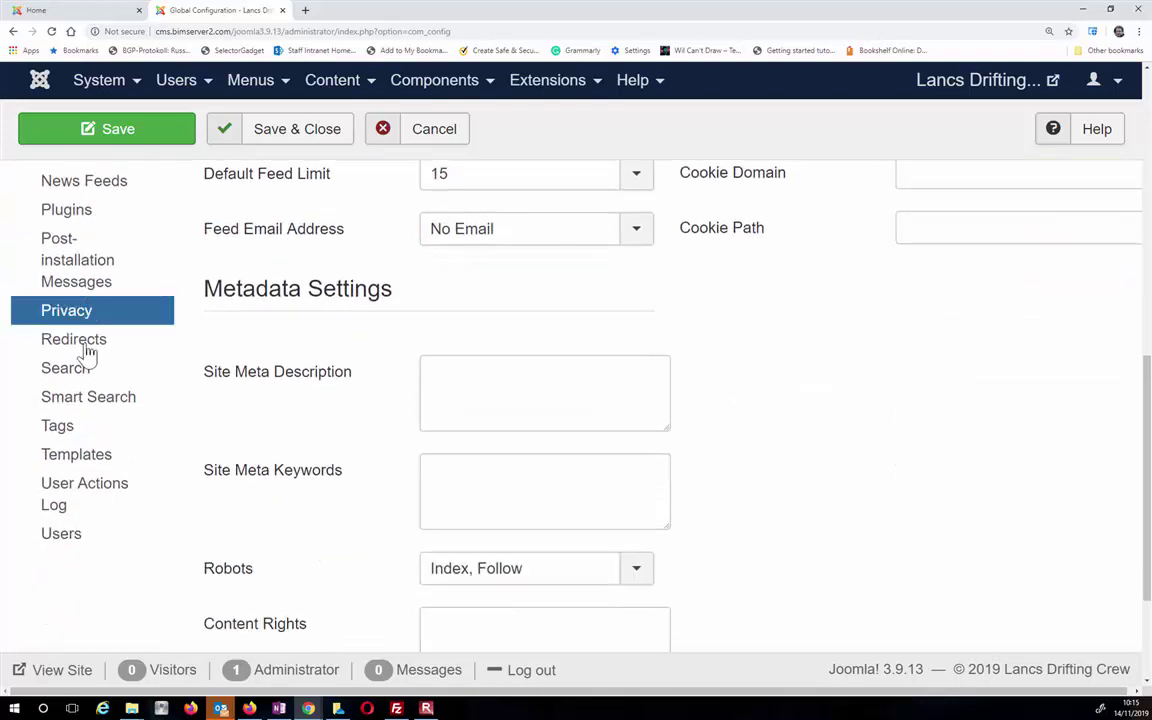
pyautogui.scroll(5, 77, 429)
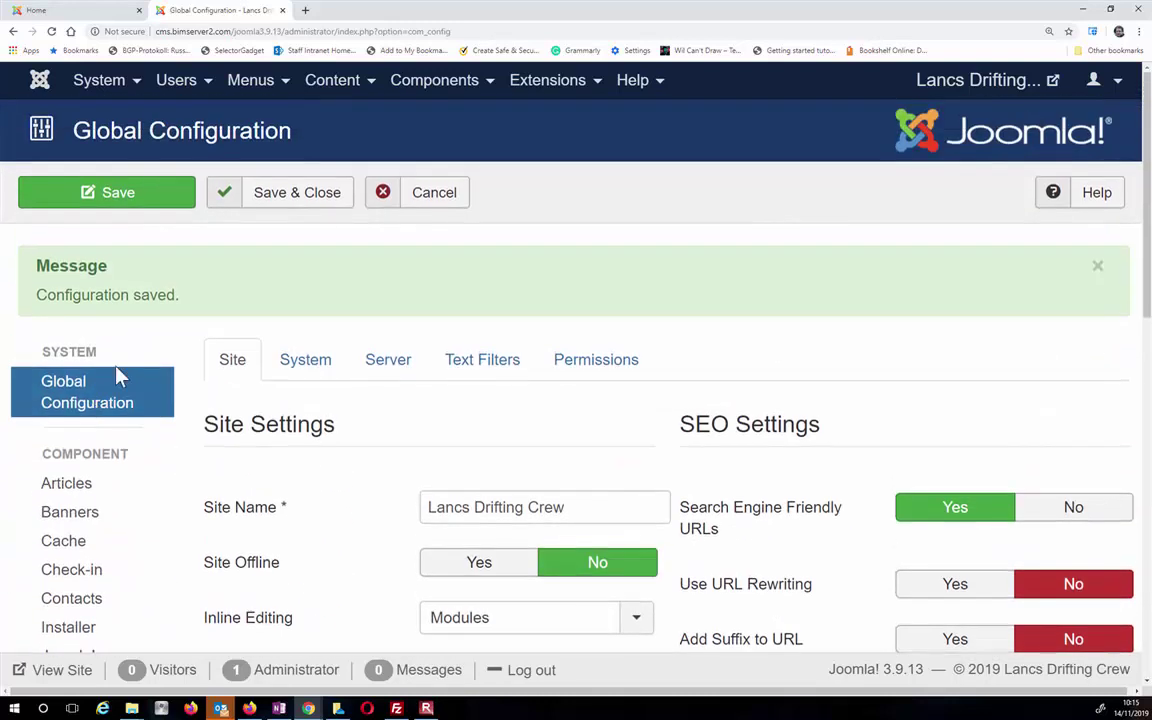
pyautogui.click(305, 362)
pyautogui.scroll(-3, 310, 370)
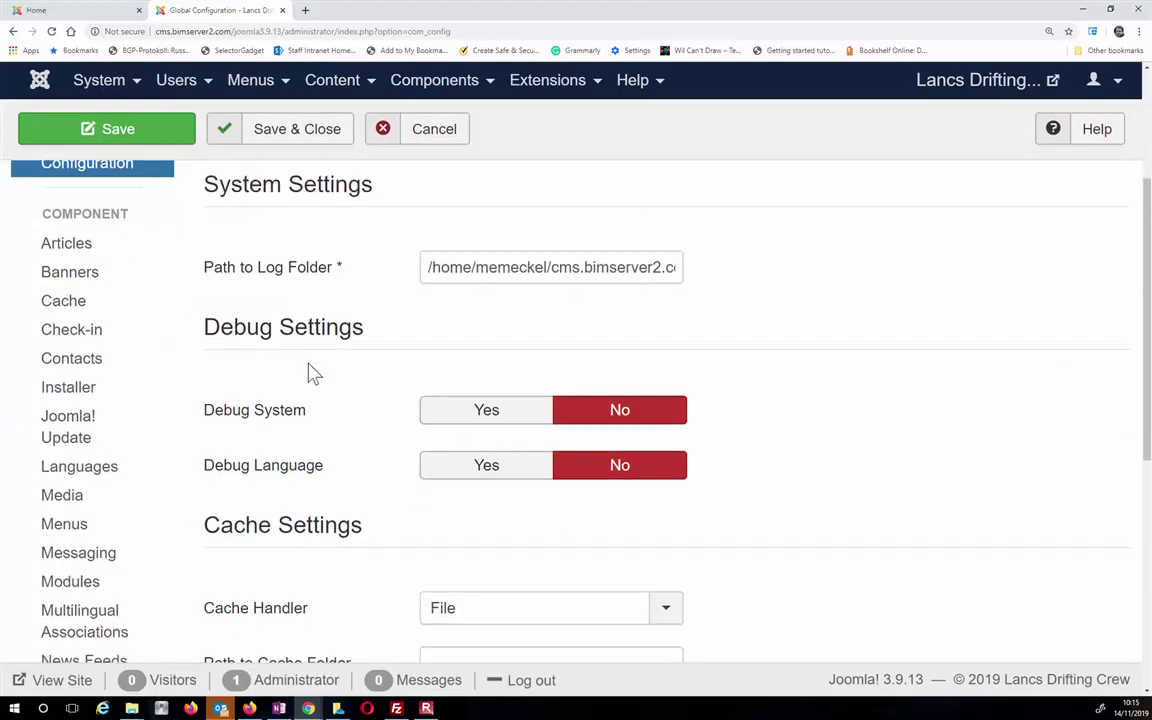
pyautogui.scroll(-3, 310, 372)
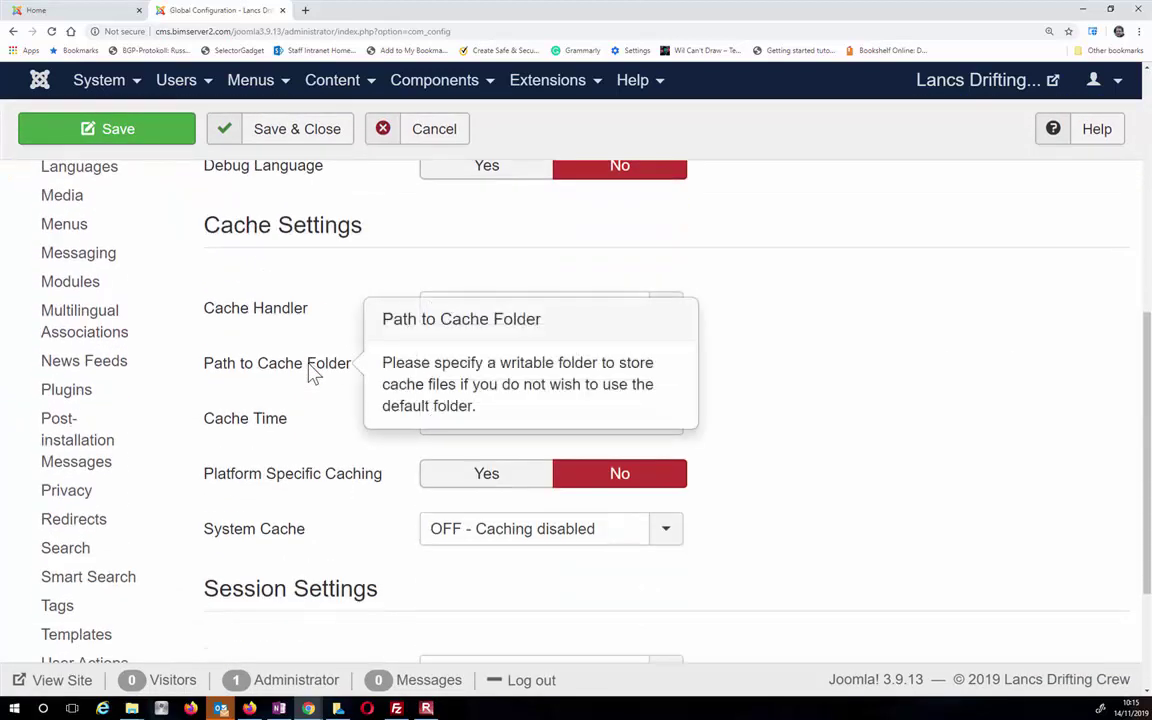
pyautogui.scroll(6, 309, 375)
# Check the Server and Permissions settings, then Save & Close the Global Configuration.
pyautogui.click(402, 177)
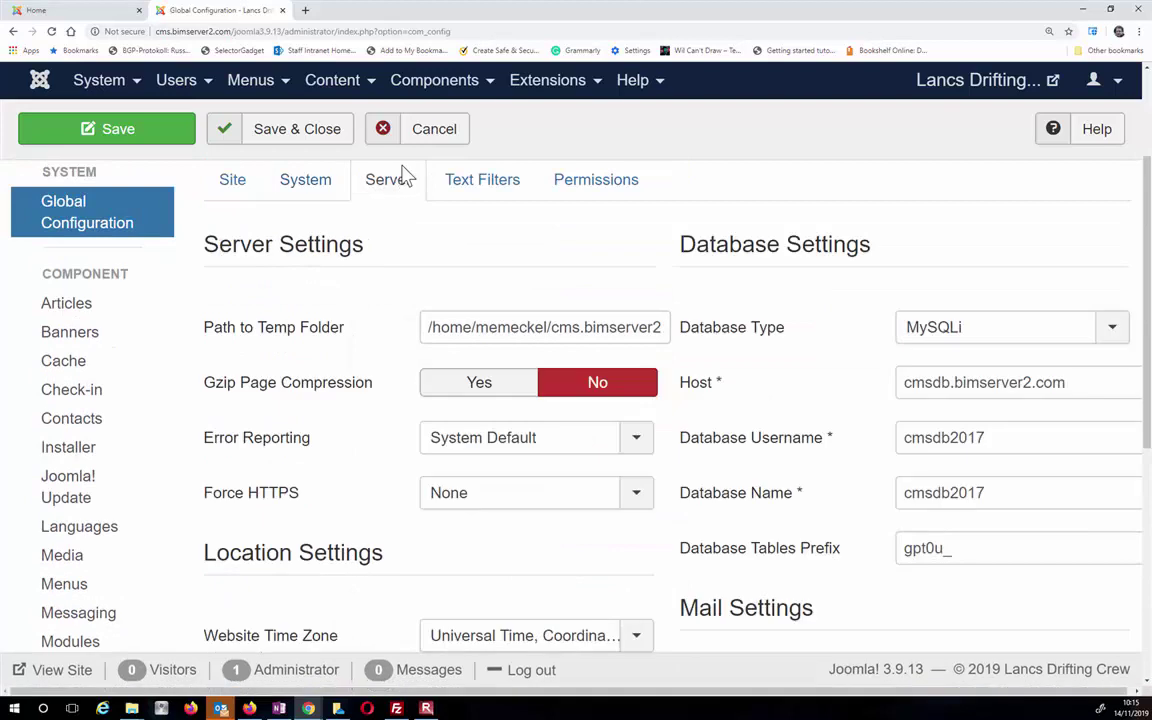
pyautogui.scroll(-3, 380, 355)
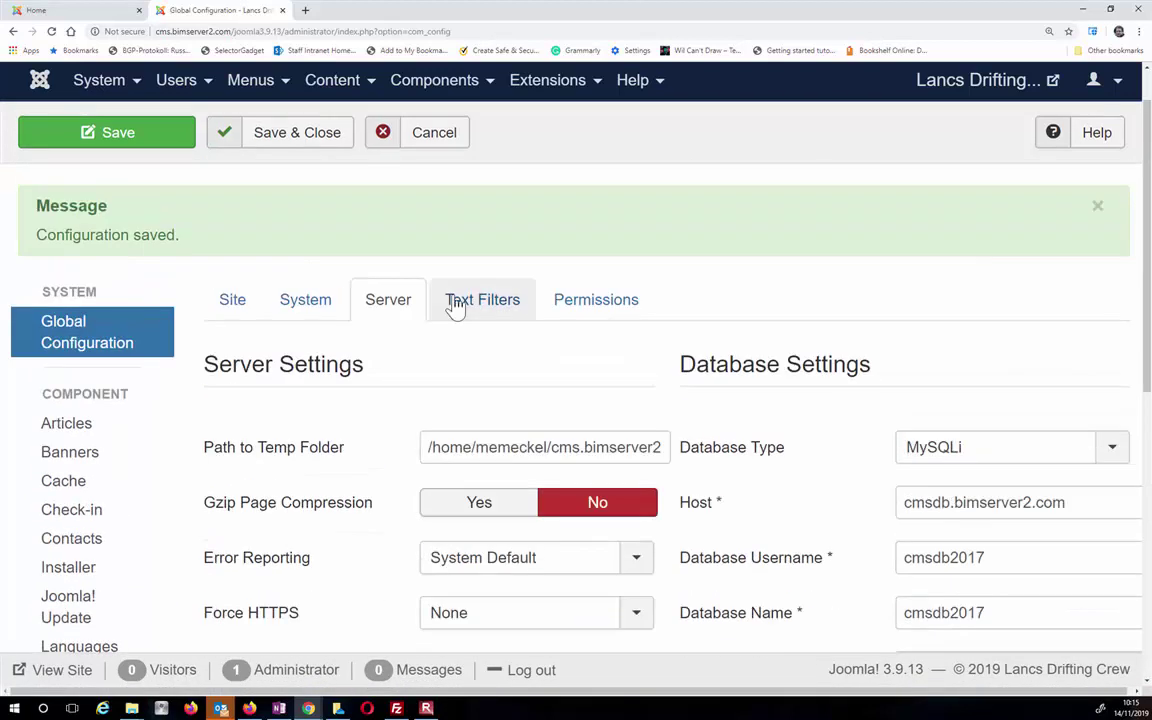
pyautogui.click(587, 298)
pyautogui.click(327, 150)
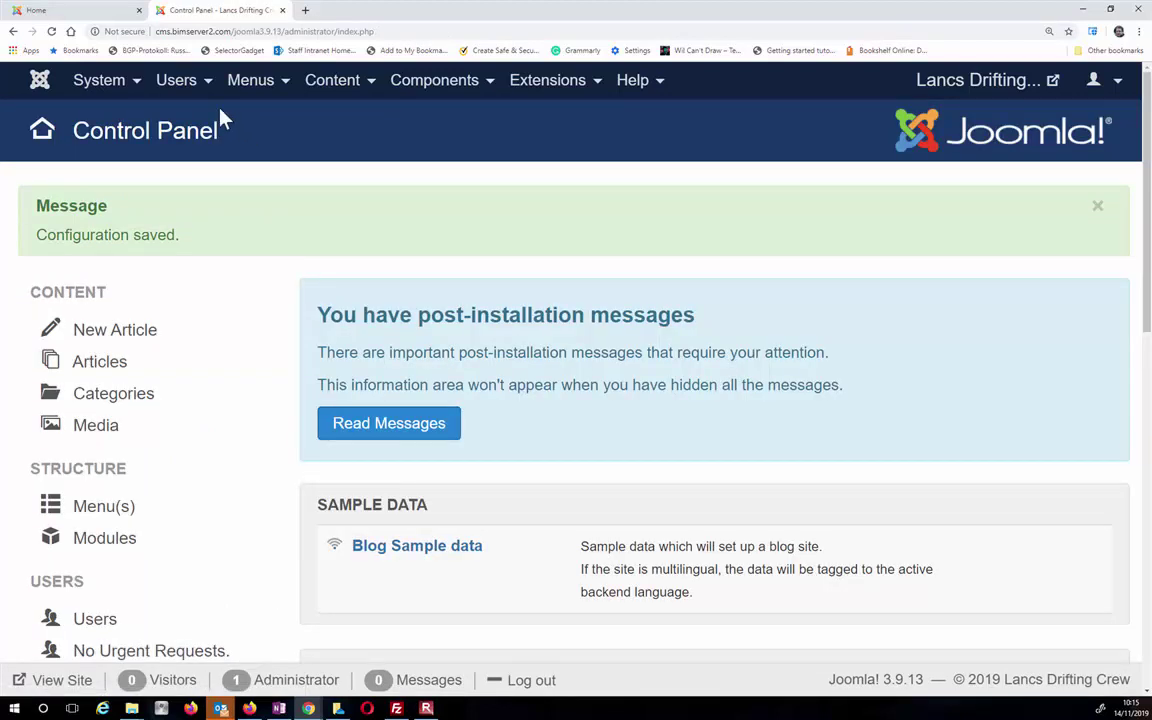
pyautogui.click(182, 84)
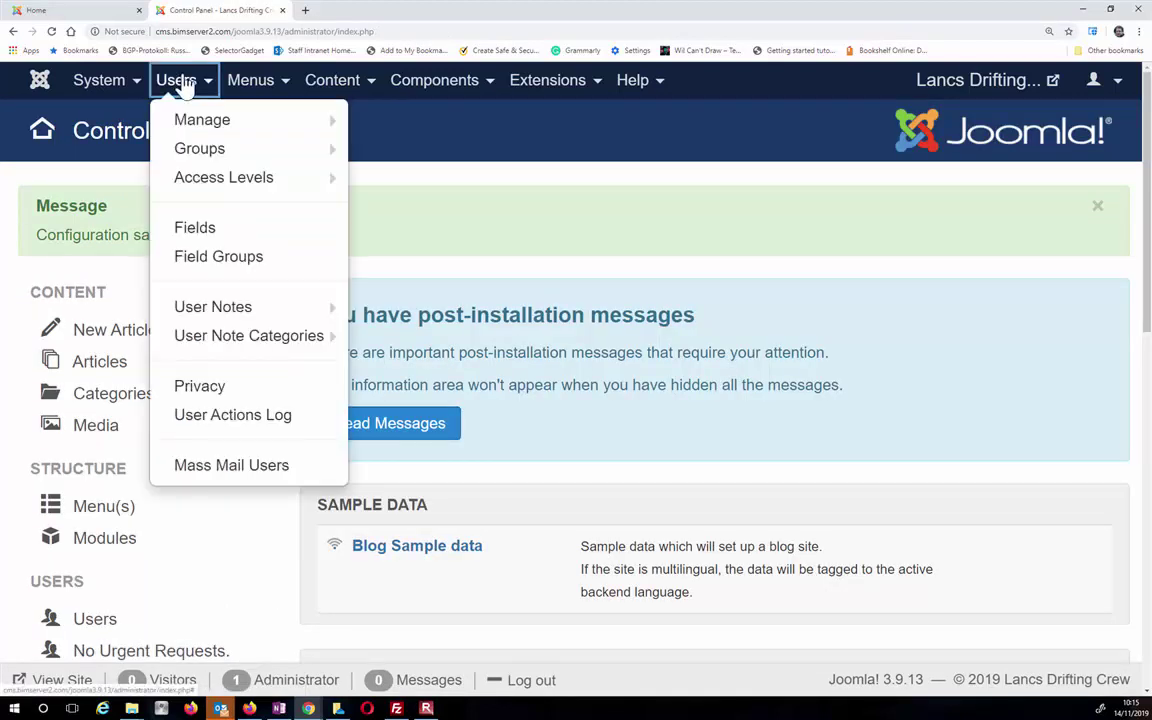
pyautogui.moveTo(75, 88)
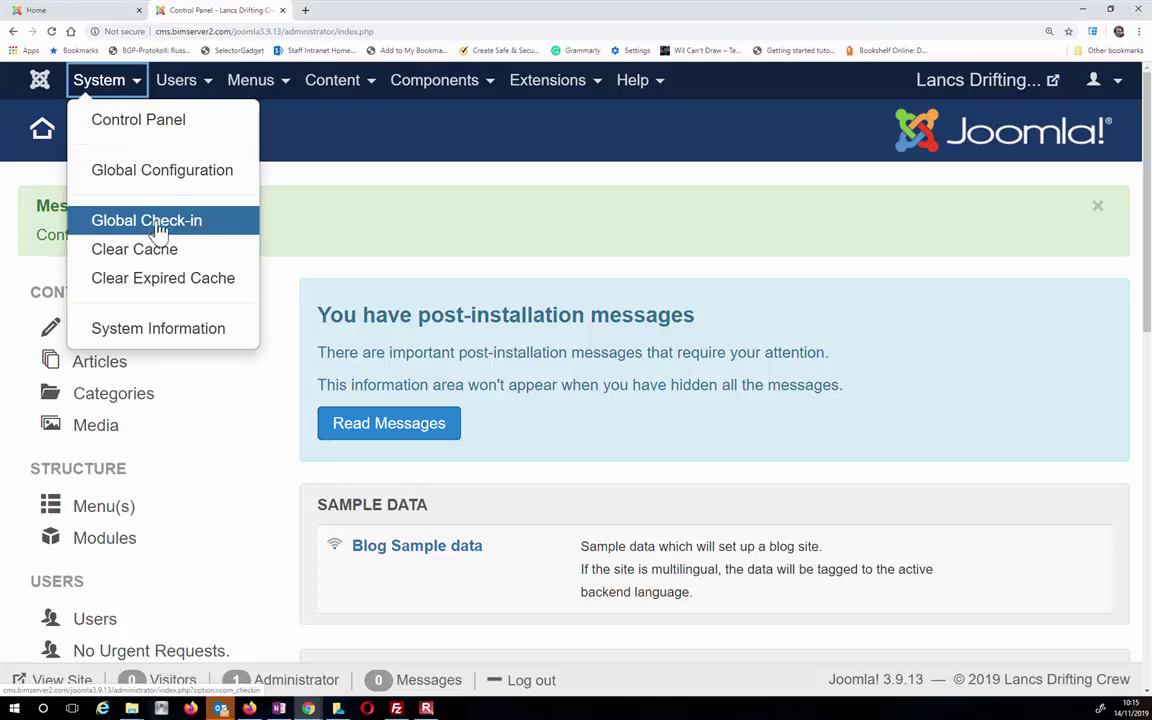
pyautogui.click(178, 82)
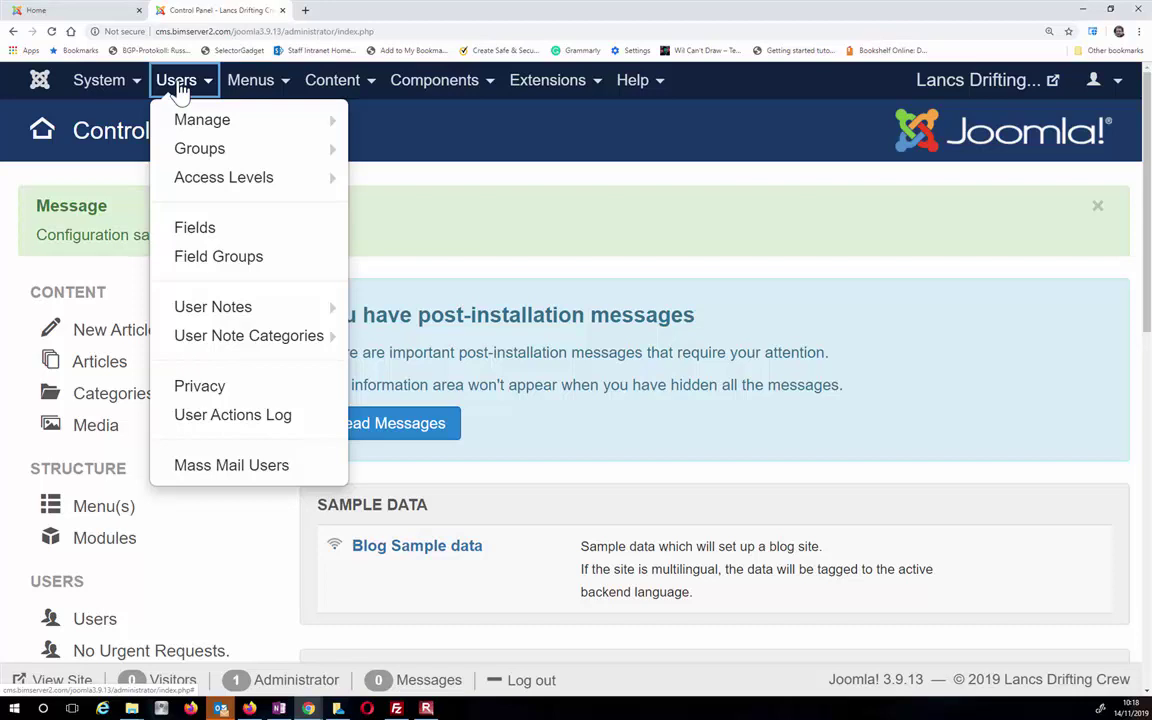
pyautogui.moveTo(192, 155)
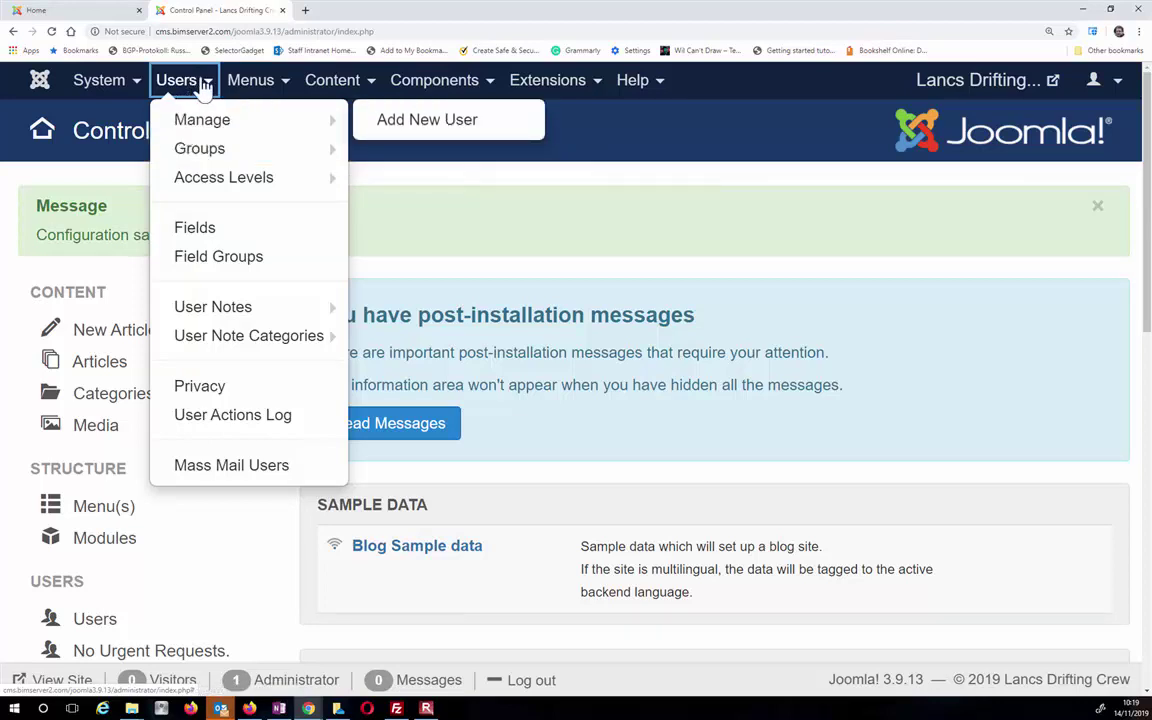
pyautogui.moveTo(262, 85)
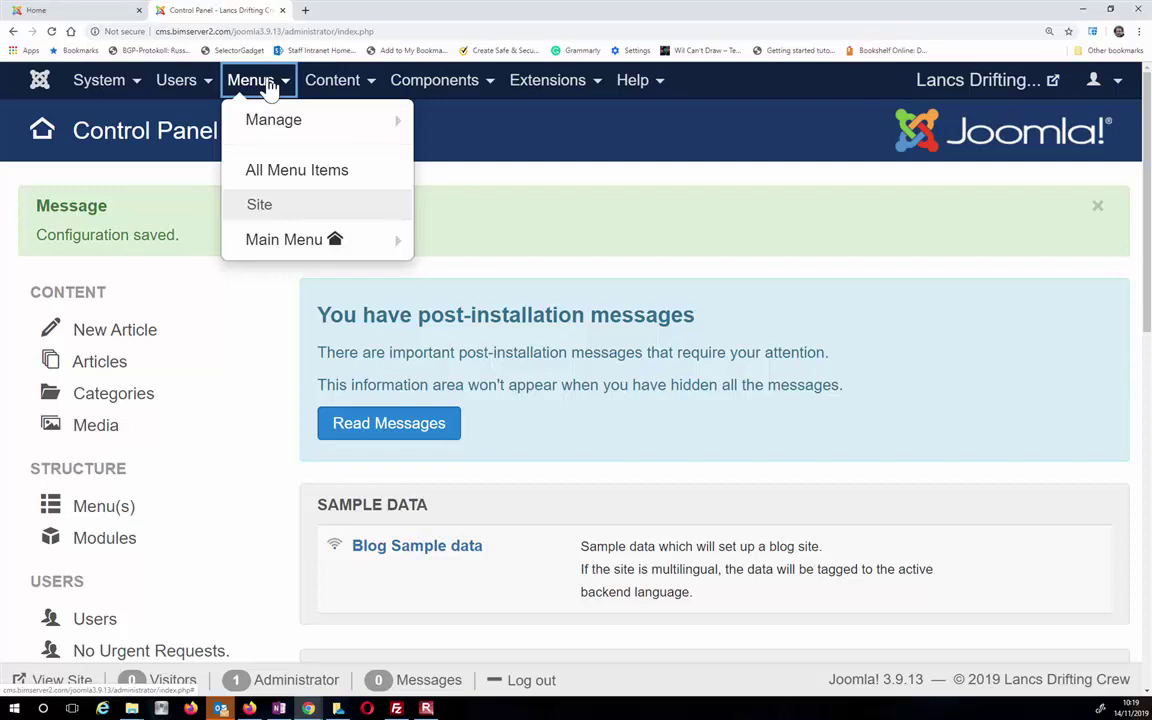
pyautogui.click(328, 88)
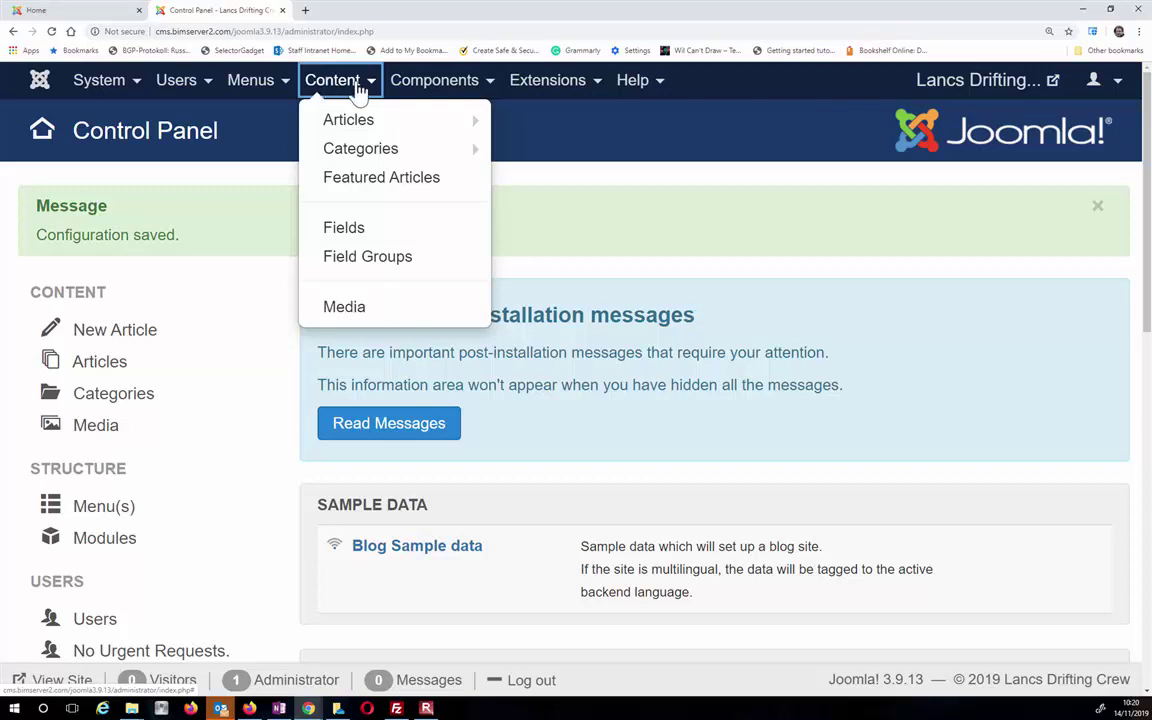
# Browse the Components and Extensions menus, then switch to the BT3023 test front-end tab.
pyautogui.click(405, 86)
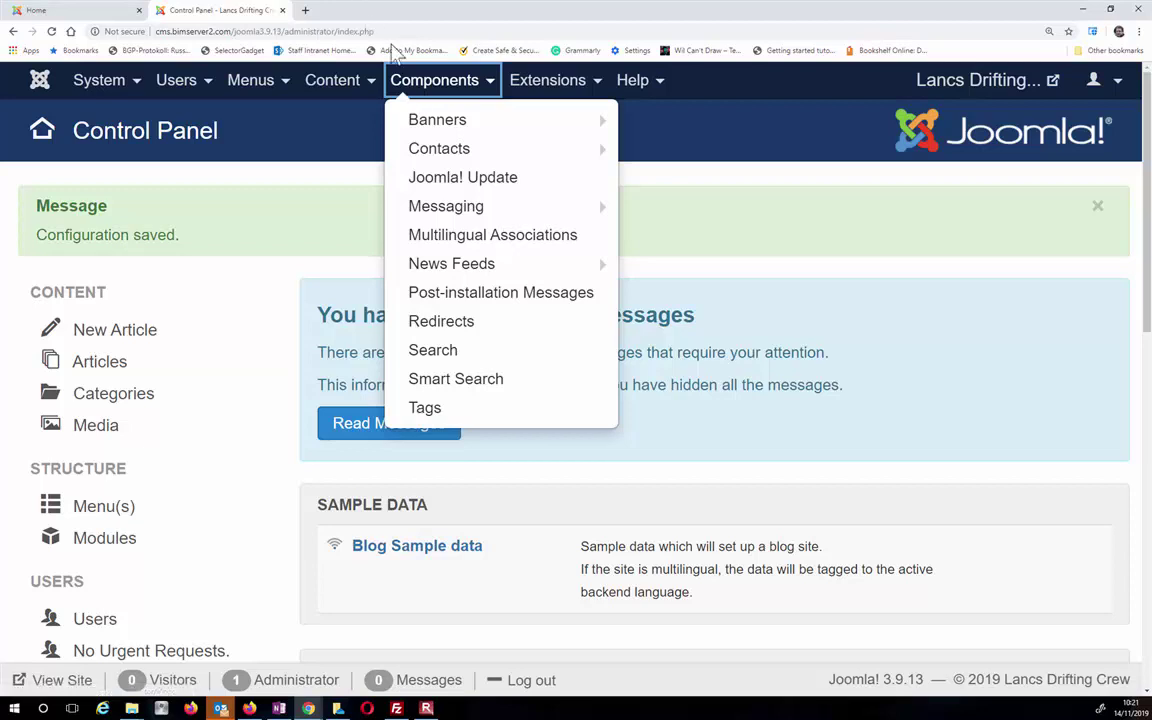
pyautogui.click(552, 88)
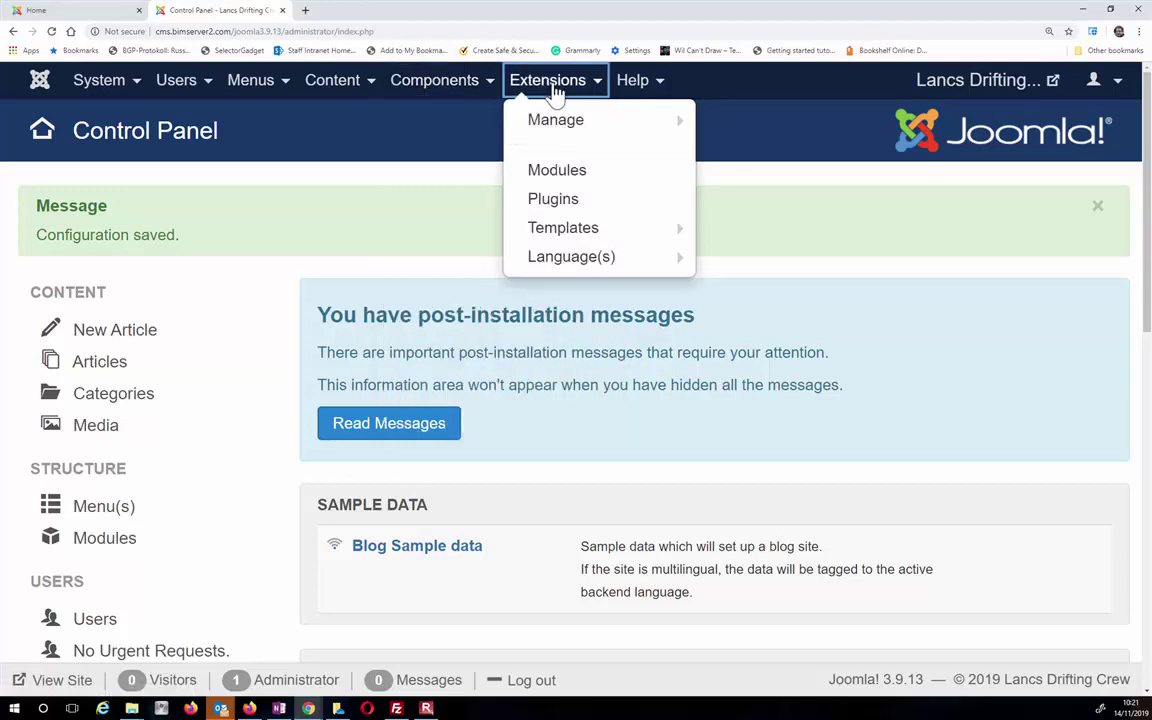
pyautogui.moveTo(546, 236)
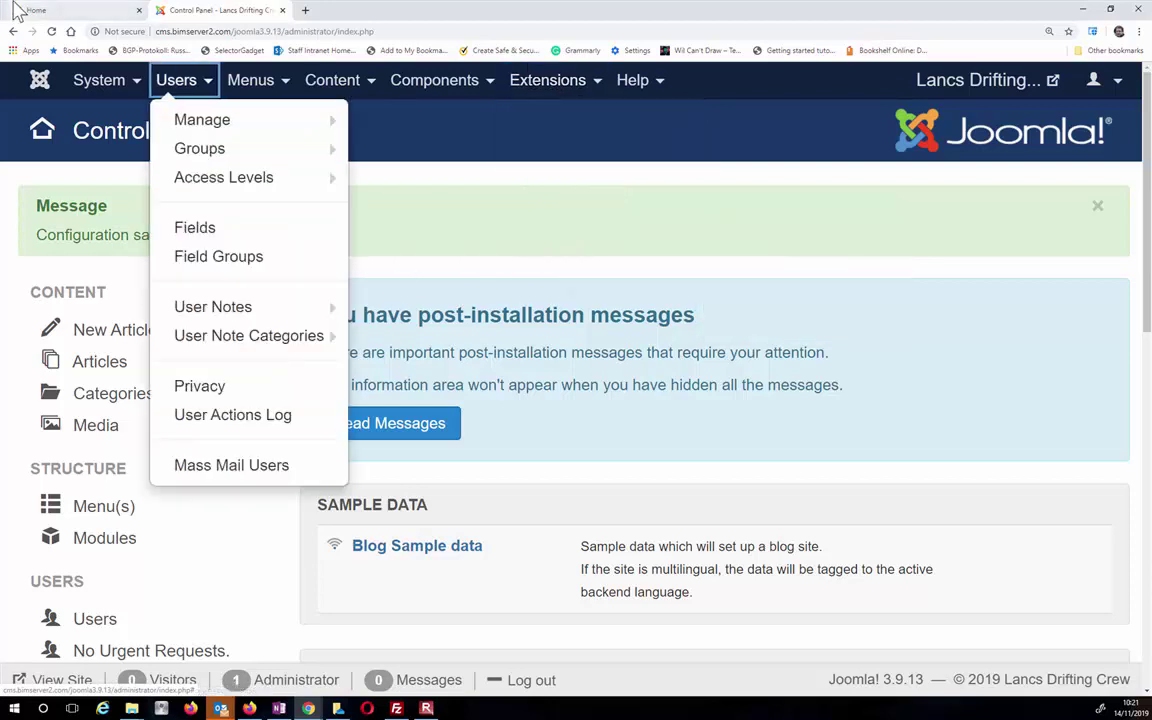
pyautogui.click(48, 12)
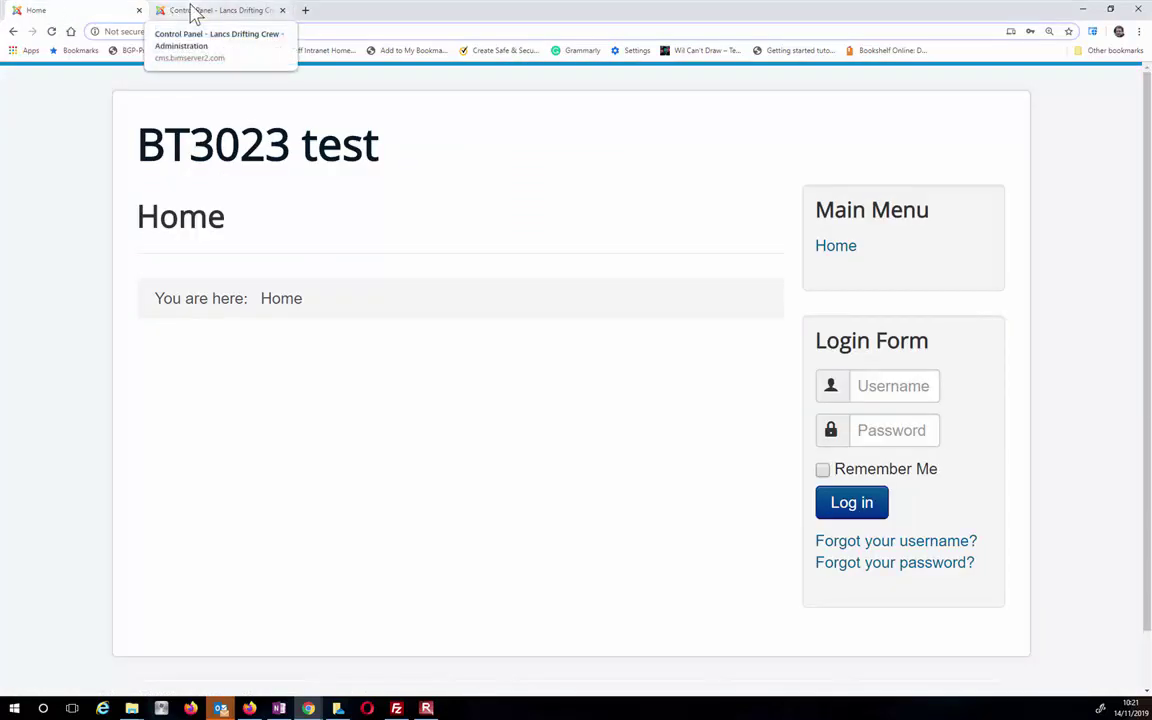
# Go back to the administrator Control Panel showing the 'Configuration saved.' message.
pyautogui.click(190, 12)
pyautogui.moveTo(620, 121)
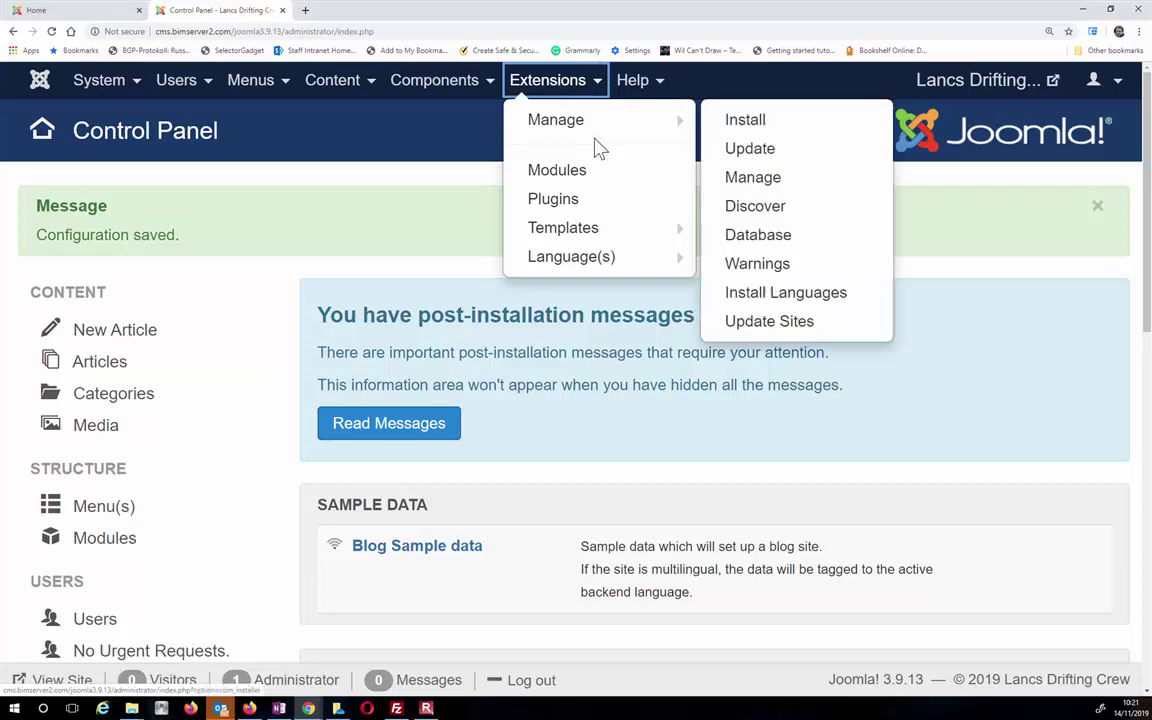
# Dismiss the Extensions menu and bring up the Content menu in the Control Panel.
pyautogui.click(267, 182)
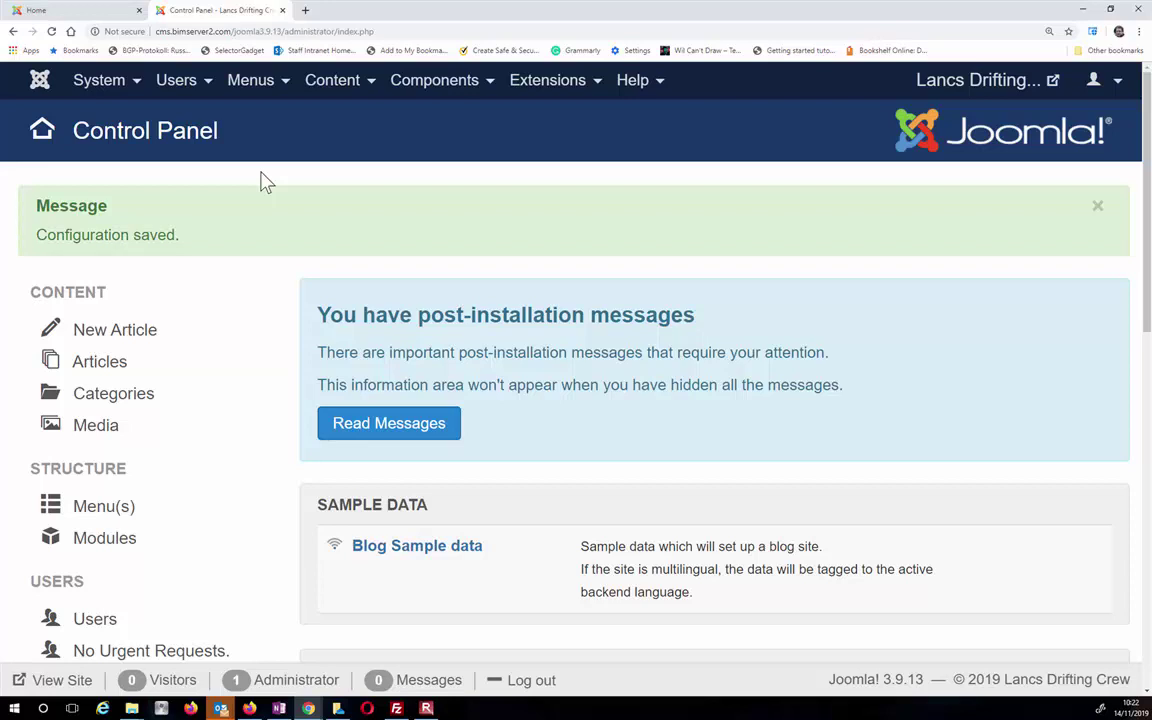
pyautogui.click(335, 88)
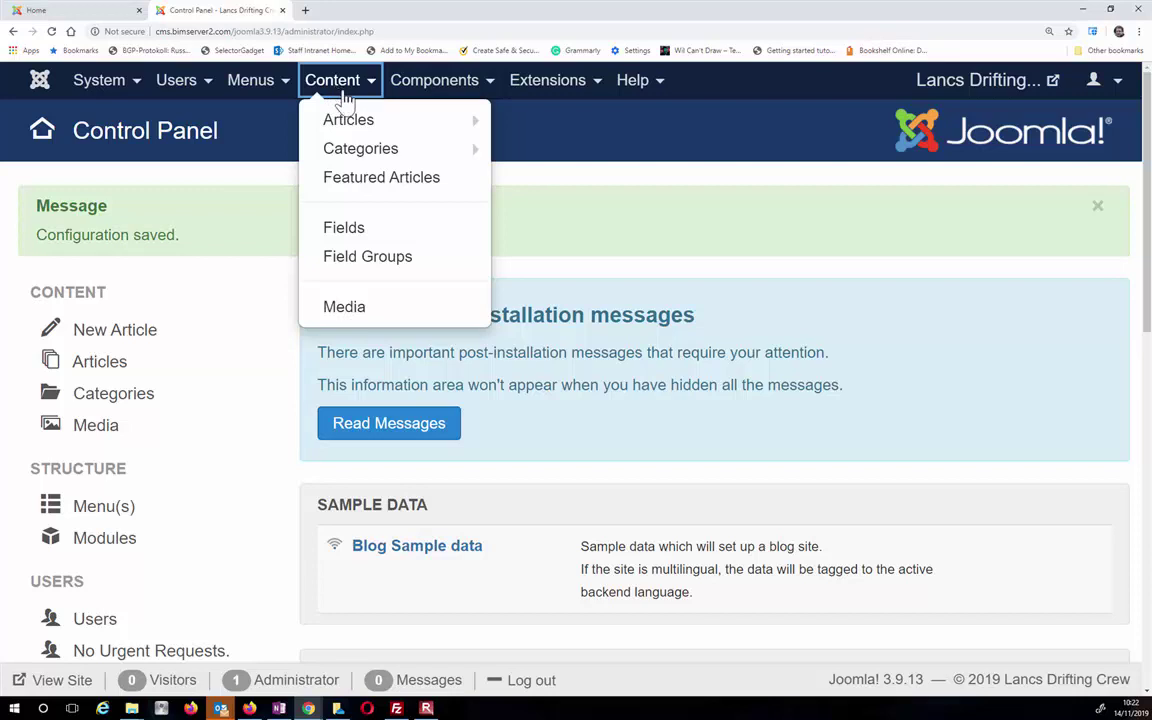
# Create a new article via Content > Articles > Add New Article.
pyautogui.moveTo(349, 128)
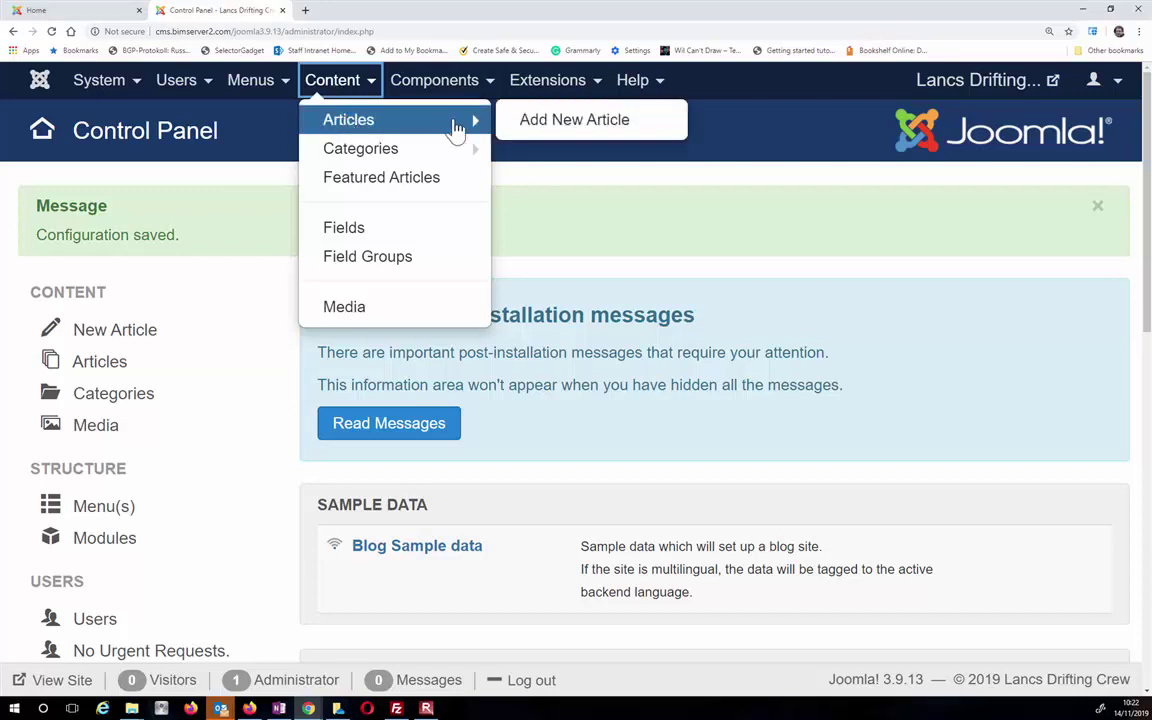
pyautogui.click(525, 119)
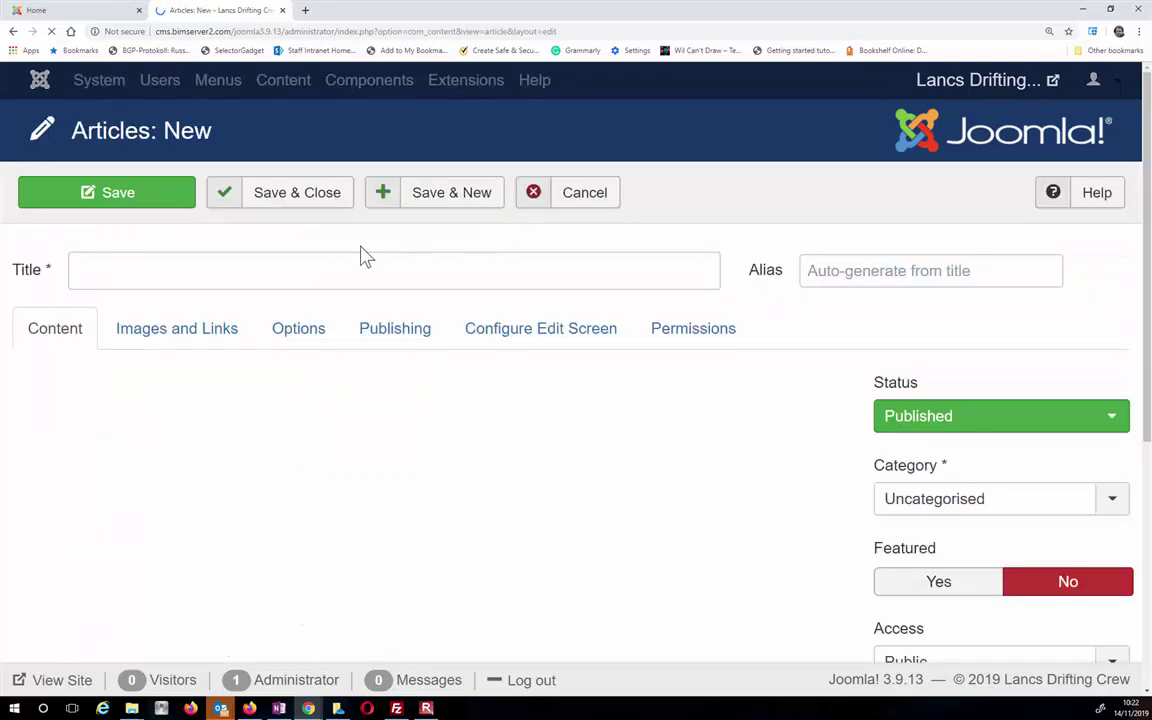
# Title the article 'Welcome to the Lancs Drifting Crew', correcting the 'LAncs' typo.
pyautogui.click(349, 262)
pyautogui.write('Welcome ')
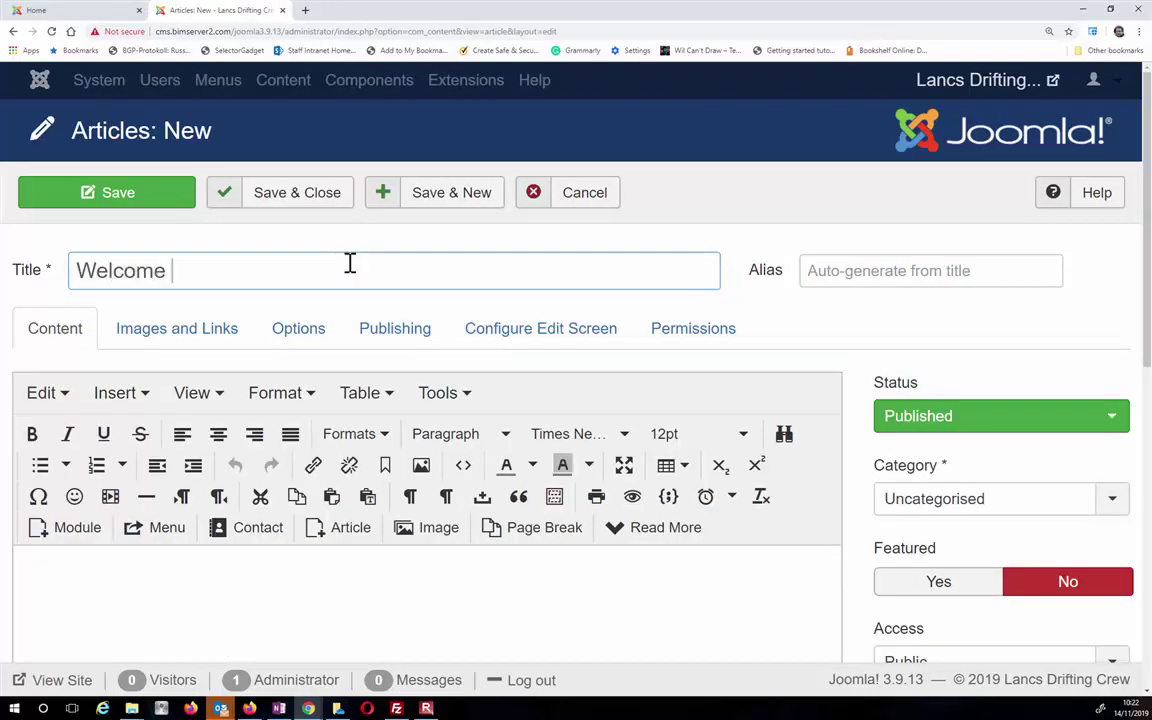
pyautogui.write('to the LA')
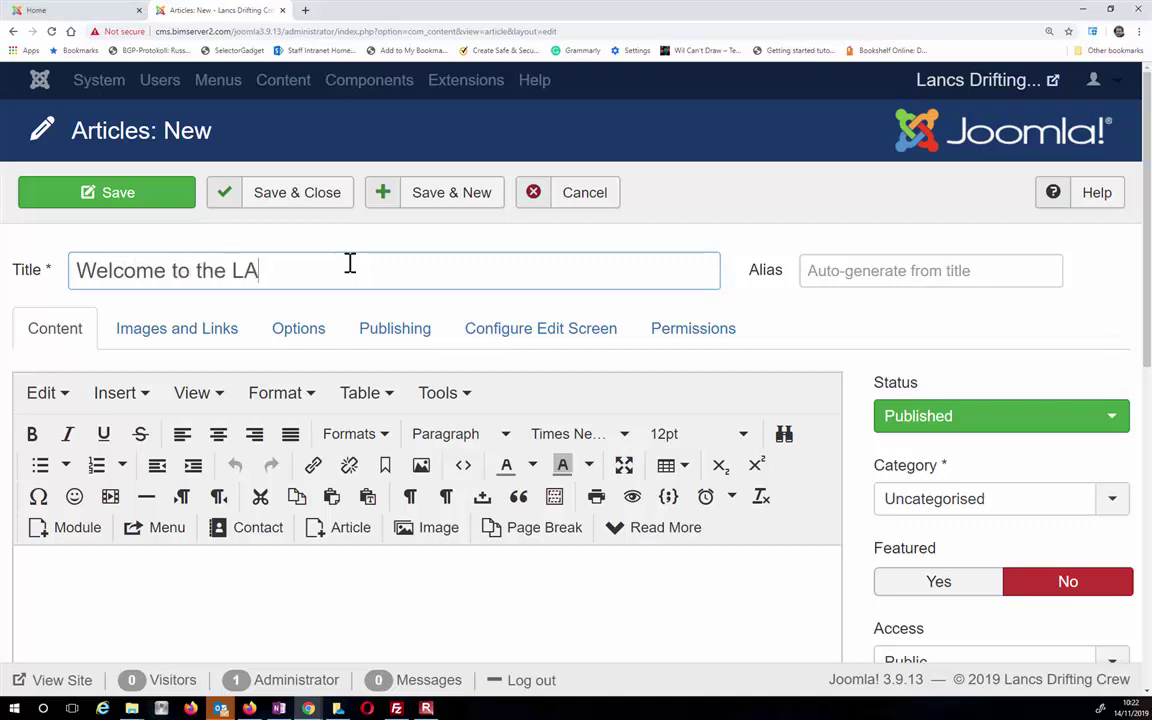
pyautogui.write('ncs Drifti')
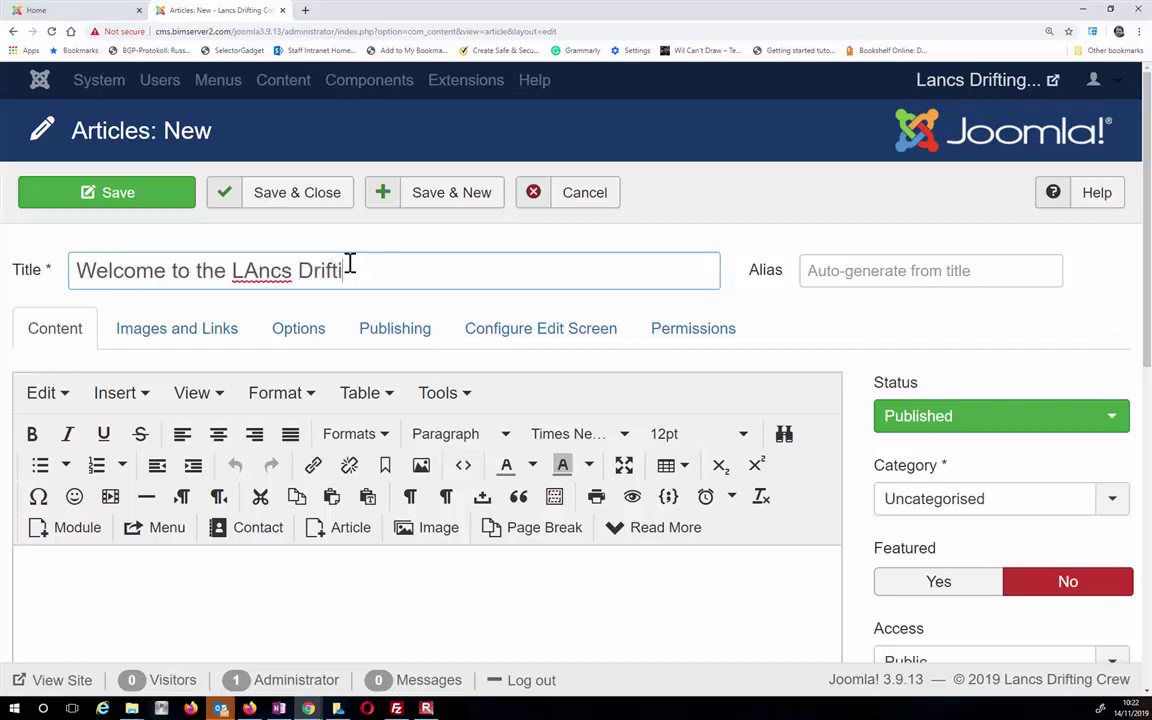
pyautogui.write('ng Crew')
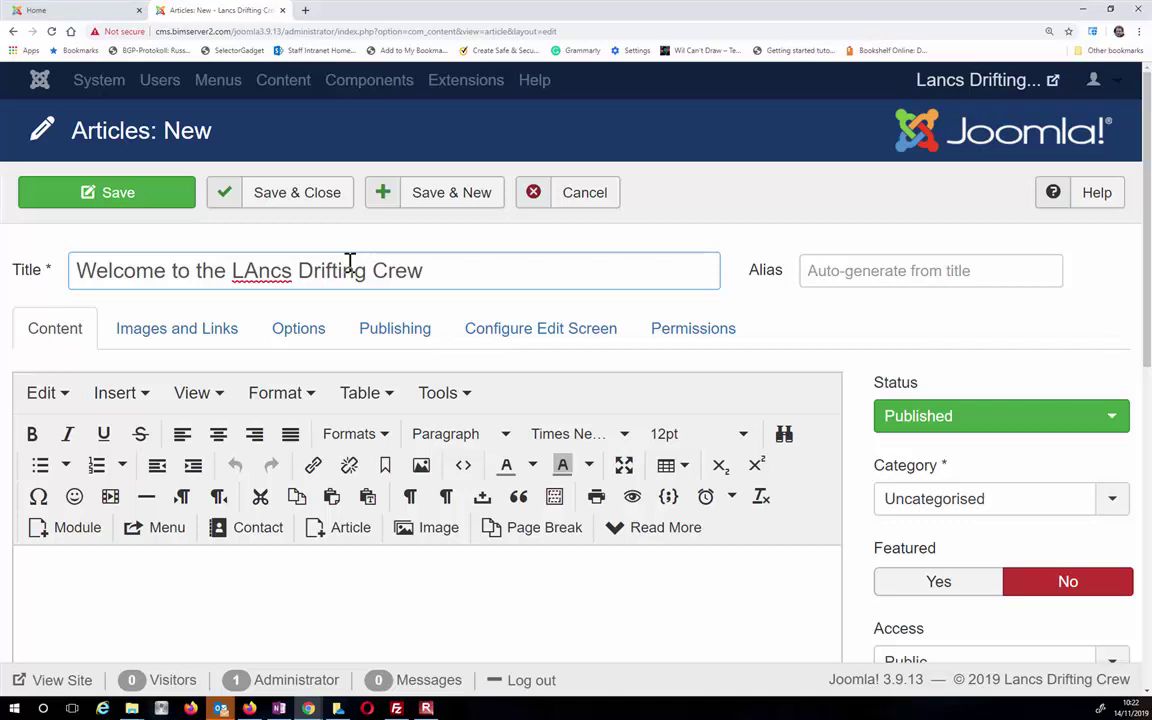
pyautogui.click(256, 271)
pyautogui.press('BackSpace')
pyautogui.write('a')
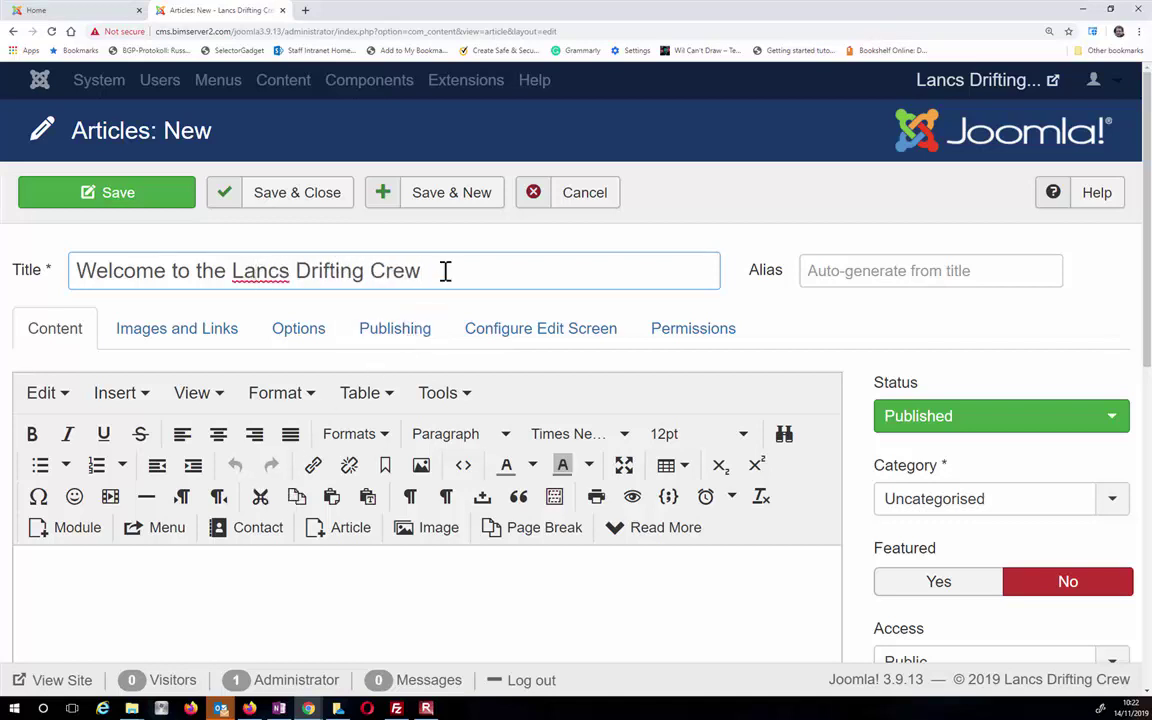
# Copy the title and paste it as the first line of the article body.
pyautogui.moveTo(445, 271); pyautogui.dragTo(51, 262)
pyautogui.hotkey('ctrl', 'c')
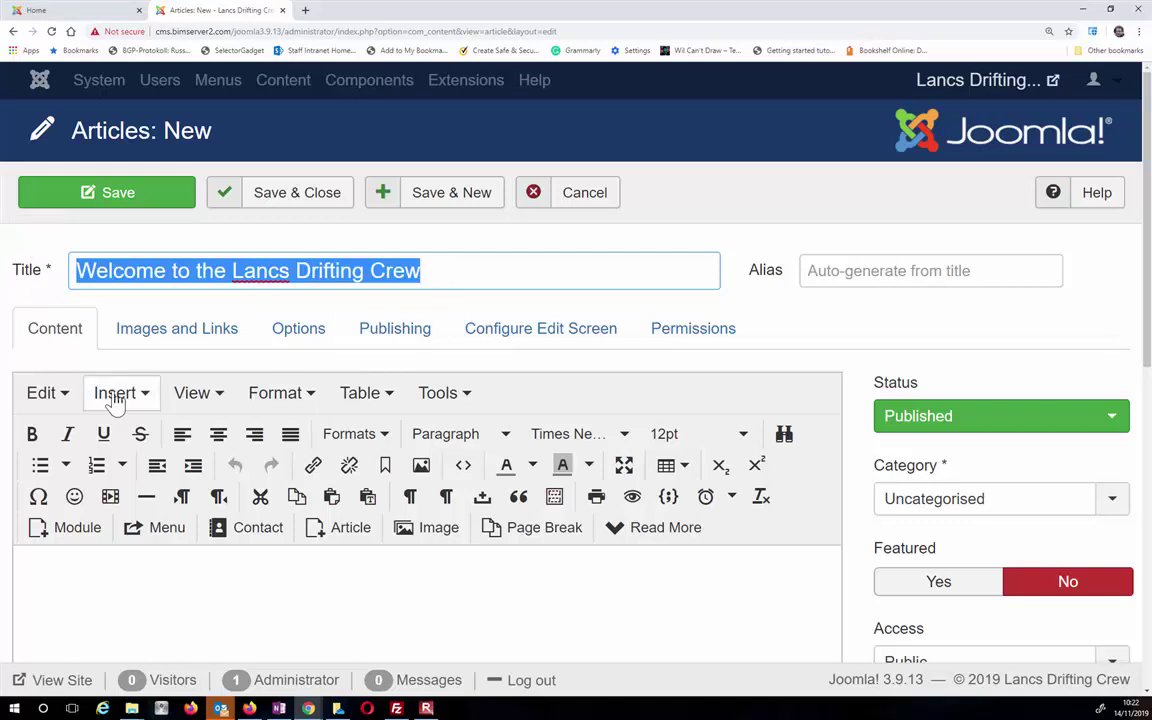
pyautogui.scroll(-1, 110, 395)
pyautogui.click(114, 461)
pyautogui.hotkey('ctrl', 'v')
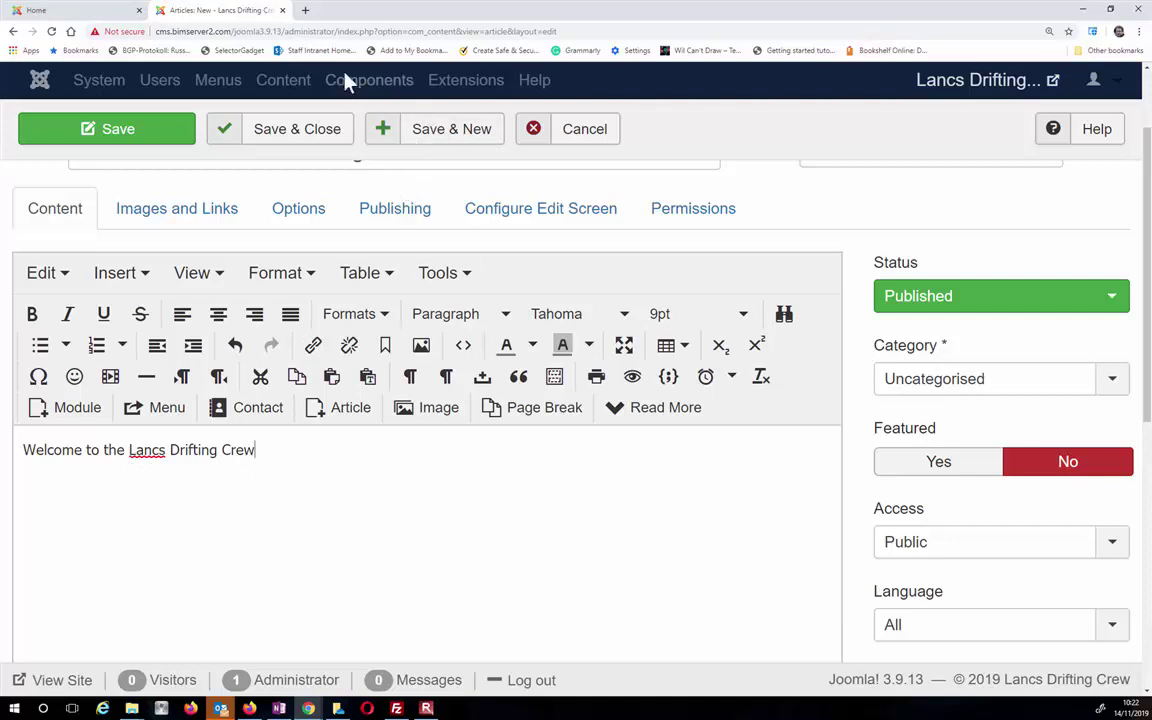
# In a new tab, search en.wikipedia.org for 'drifting' and open Drifting (motorsport).
pyautogui.click(305, 10)
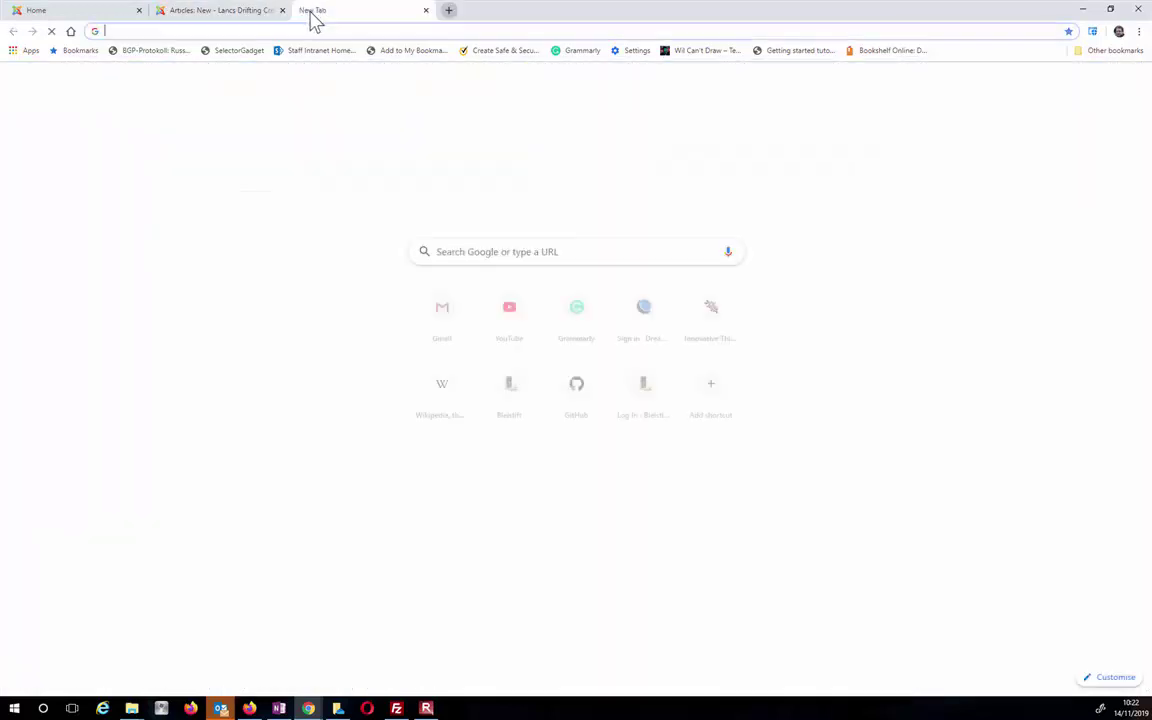
pyautogui.write('en.wikipedia.org')
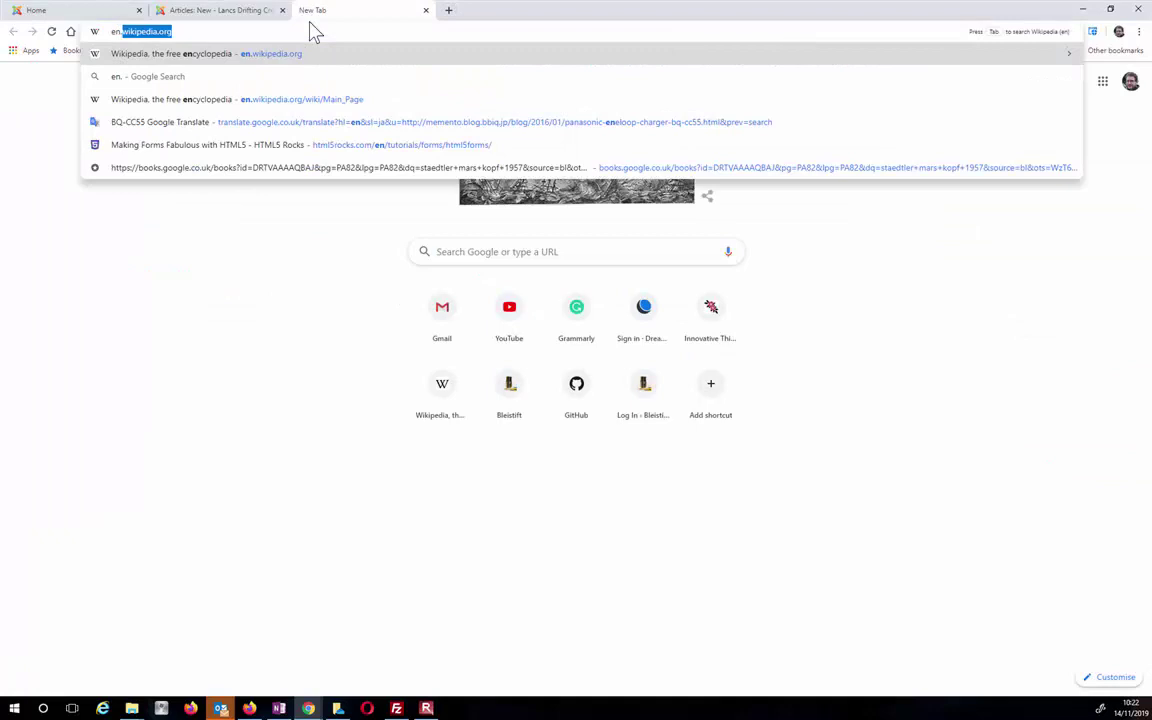
pyautogui.press('Return')
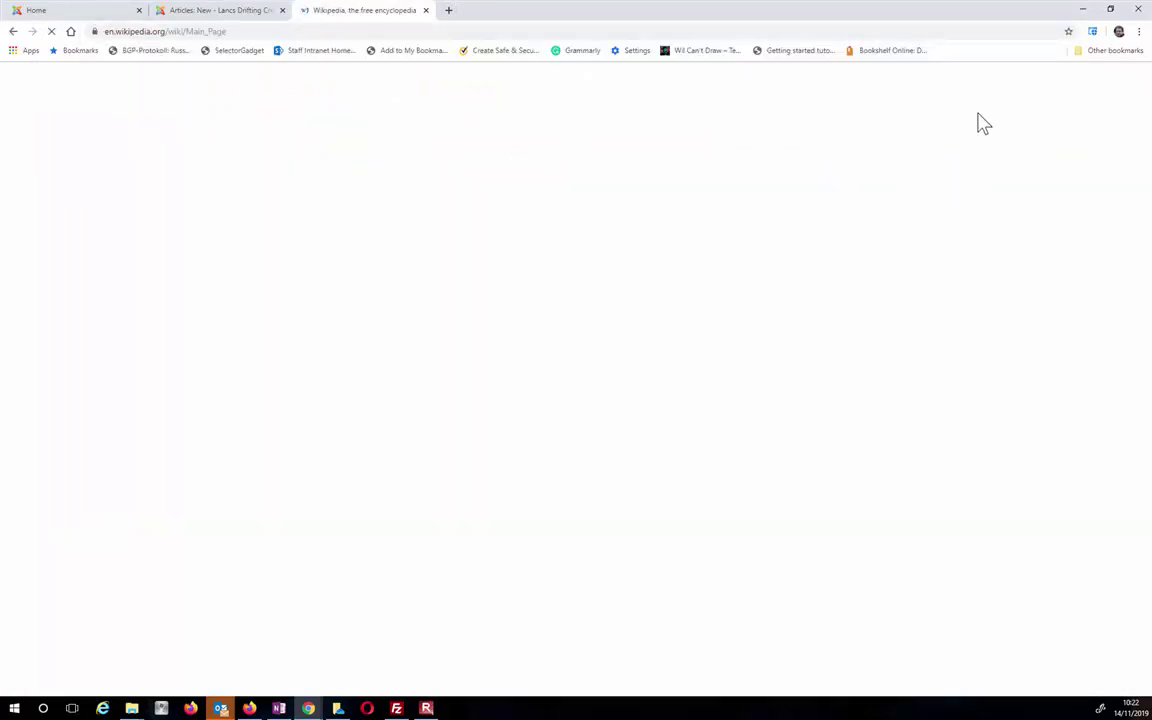
pyautogui.write('dr')
pyautogui.write('ing')
pyautogui.press('Return')
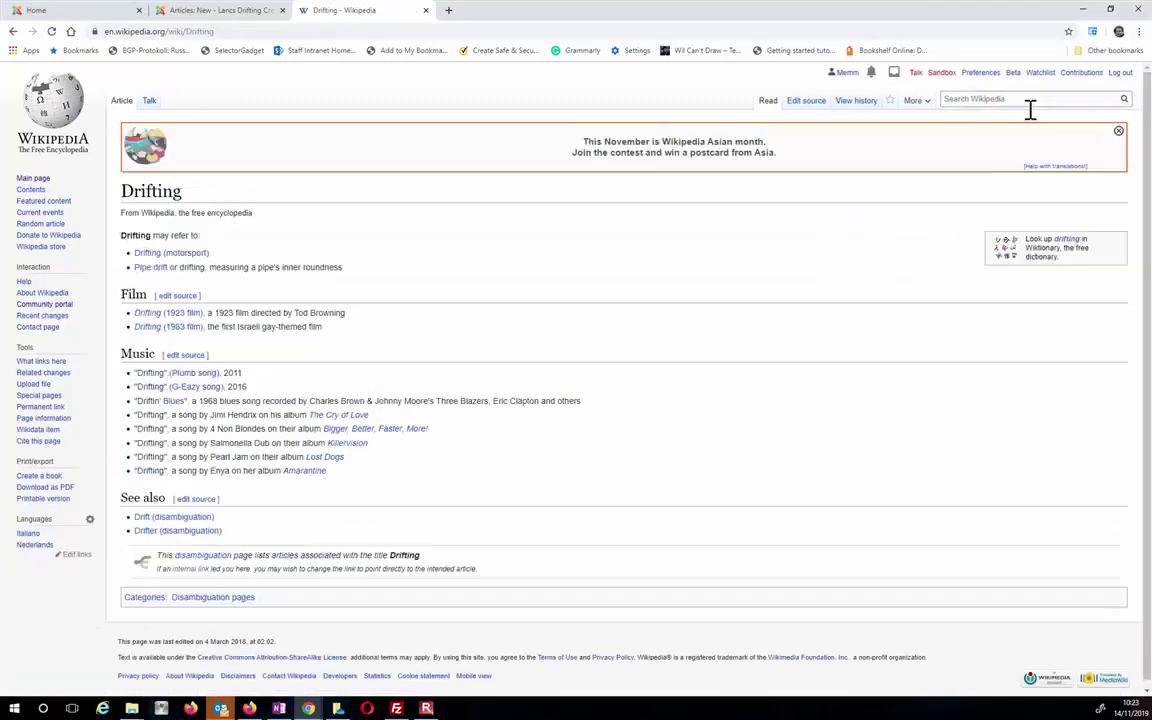
pyautogui.click(163, 253)
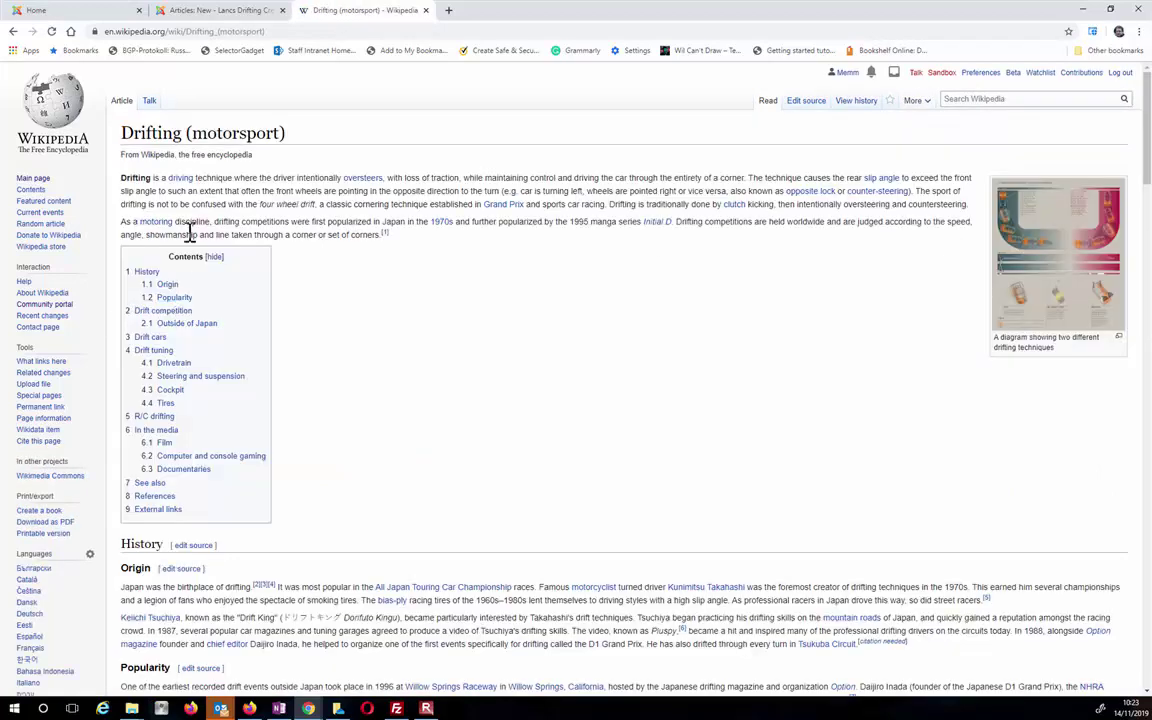
# Copy the article's two introductory paragraphs and return to a new line in the Joomla body.
pyautogui.moveTo(122, 172); pyautogui.dragTo(399, 236)
pyautogui.hotkey('ctrl', 'c')
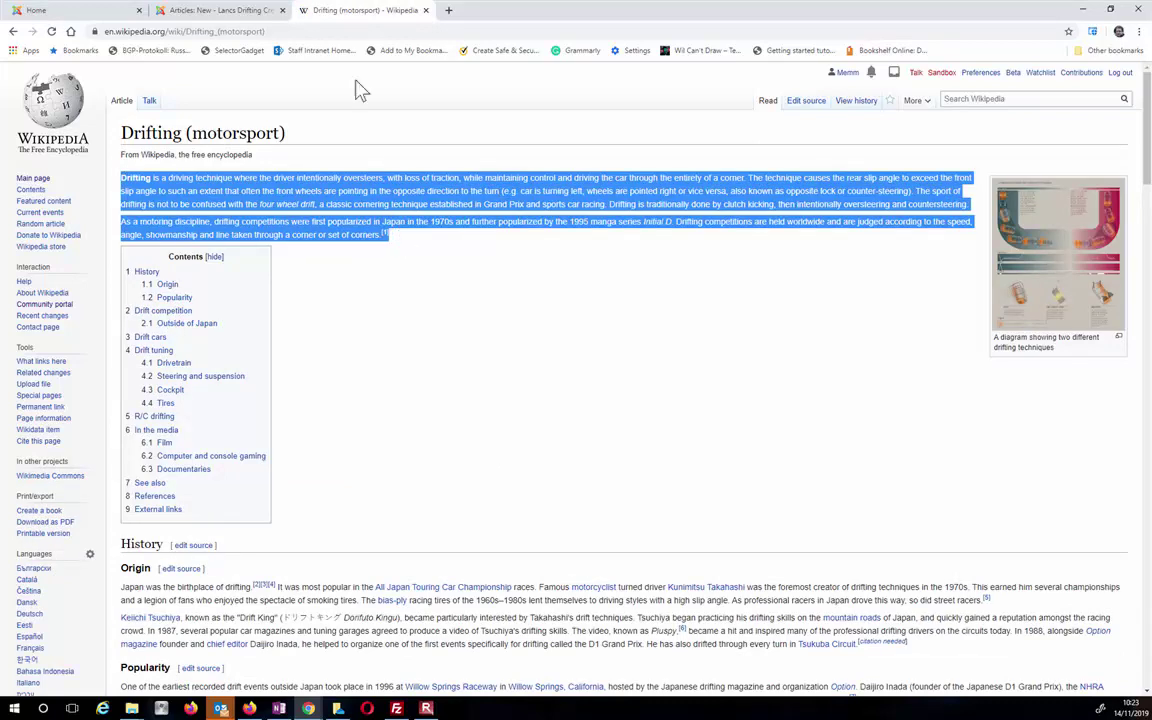
pyautogui.click(250, 12)
pyautogui.click(302, 467)
# Paste the paragraphs, then add a credit line with the Drifting_(motorsport) Wikipedia URL and contributors note.
pyautogui.hotkey('ctrl', 'v')
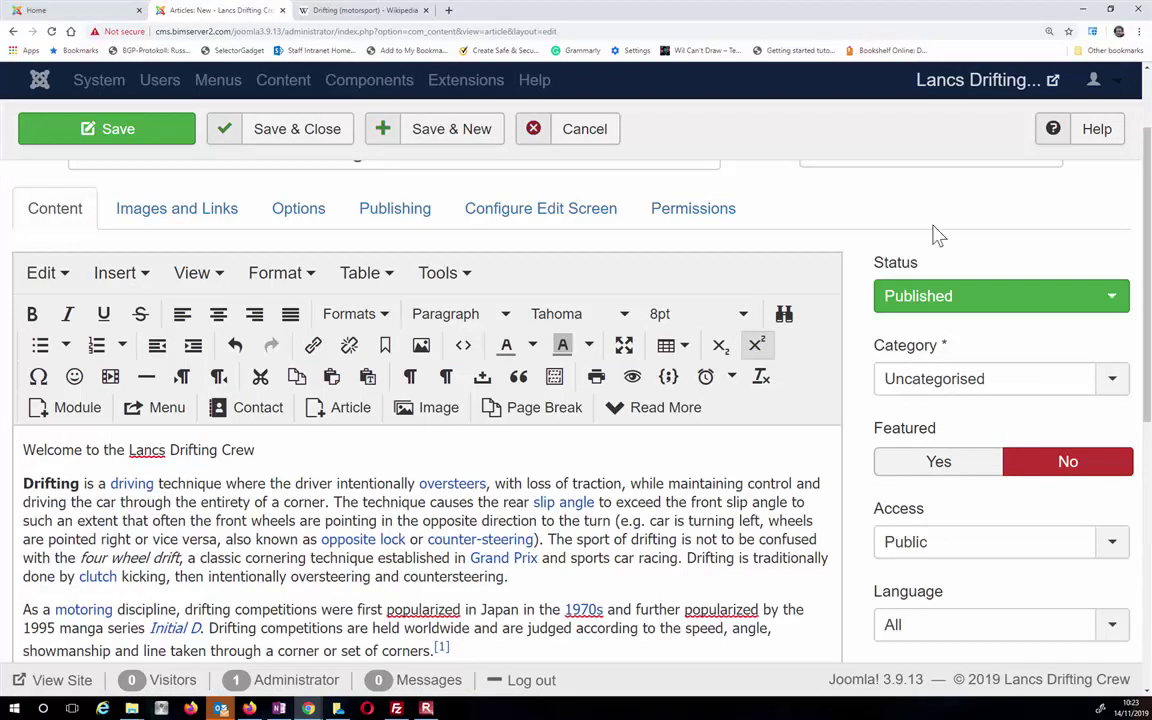
pyautogui.click(358, 10)
pyautogui.click(365, 28)
pyautogui.hotkey('ctrl', 'c')
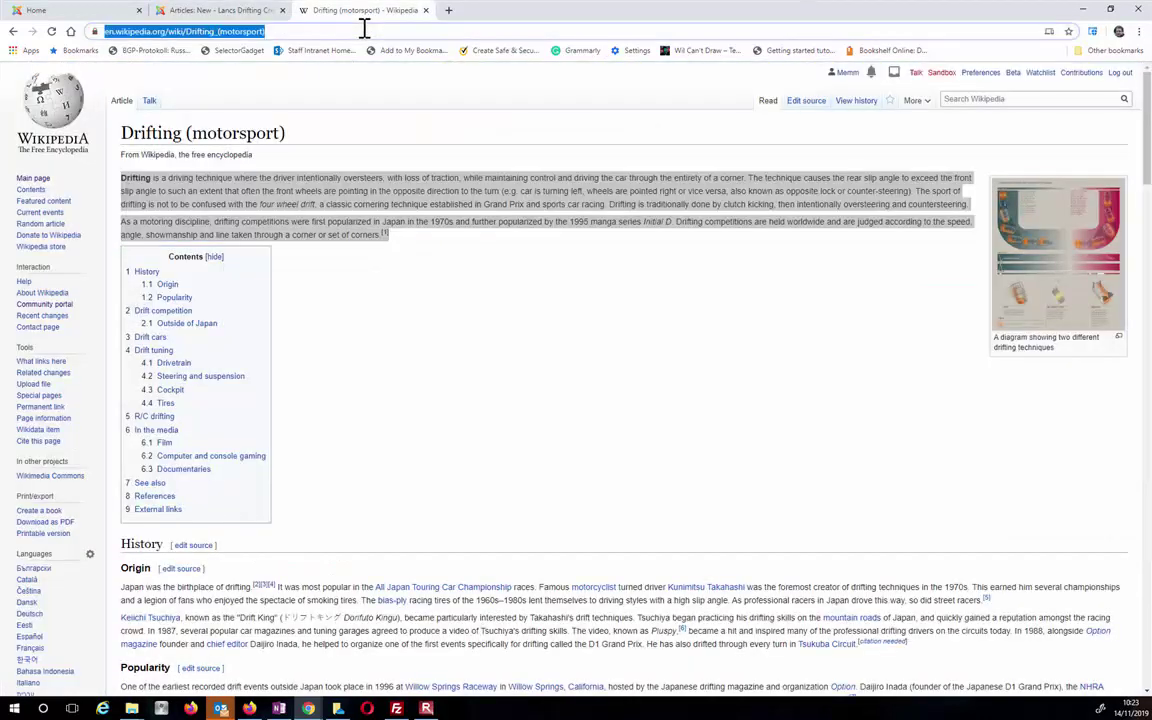
pyautogui.click(230, 10)
pyautogui.scroll(-3, 237, 216)
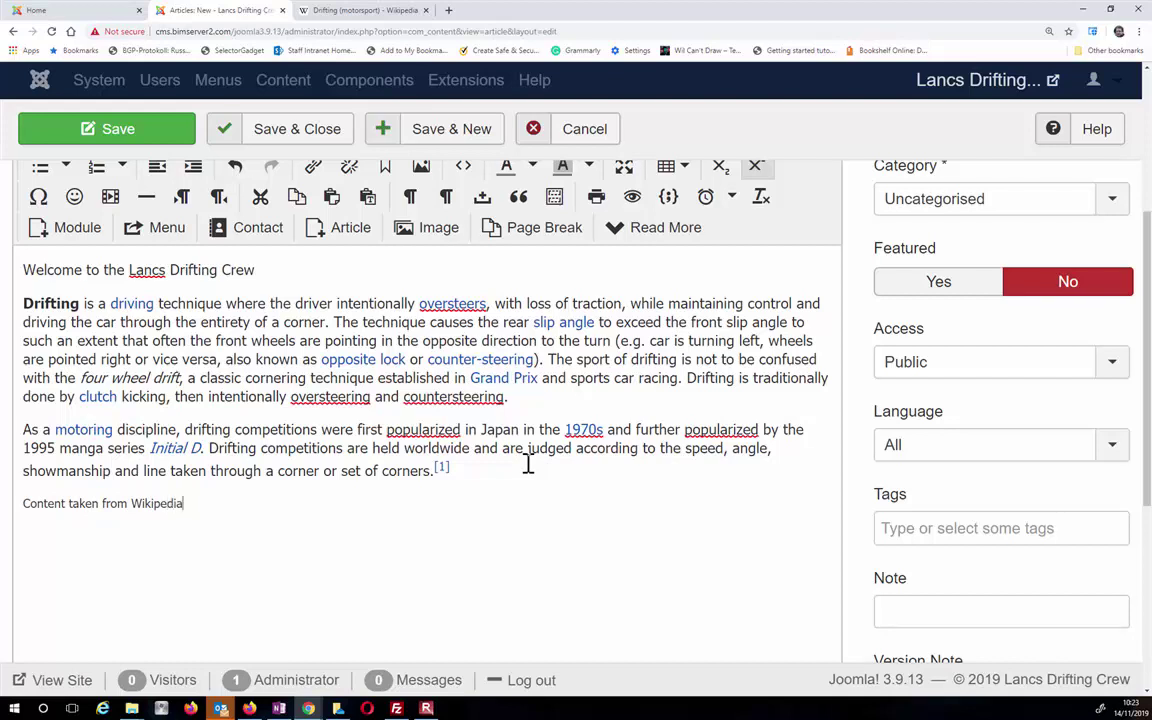
pyautogui.hotkey('ctrl', 'v')
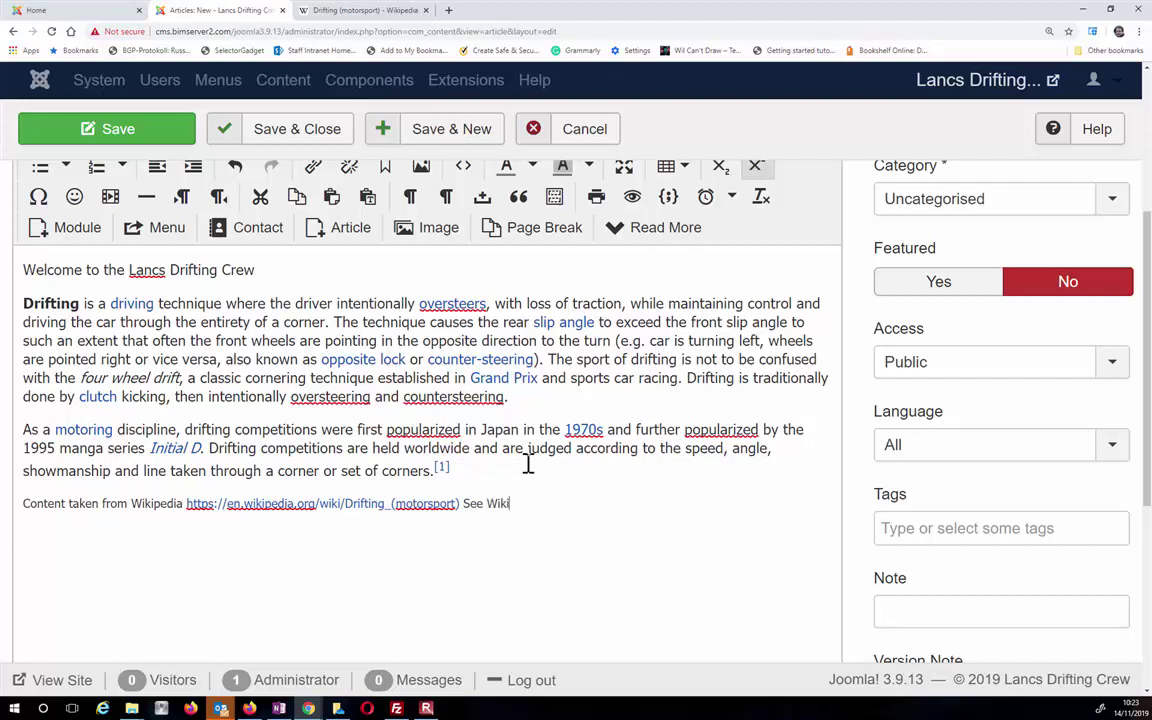
pyautogui.write('See Wikipedia page for contributors.')
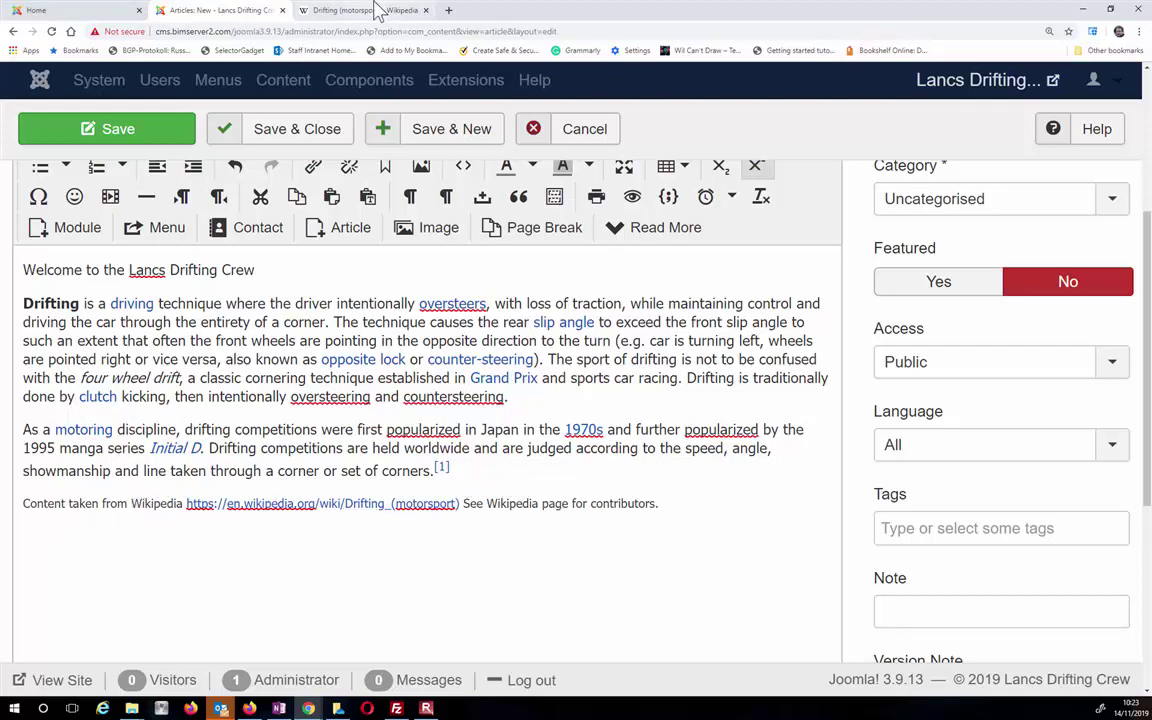
# Check the article's history, then view the drifting-techniques diagram with its CC BY-SA 4.0 licence details.
pyautogui.click(368, 10)
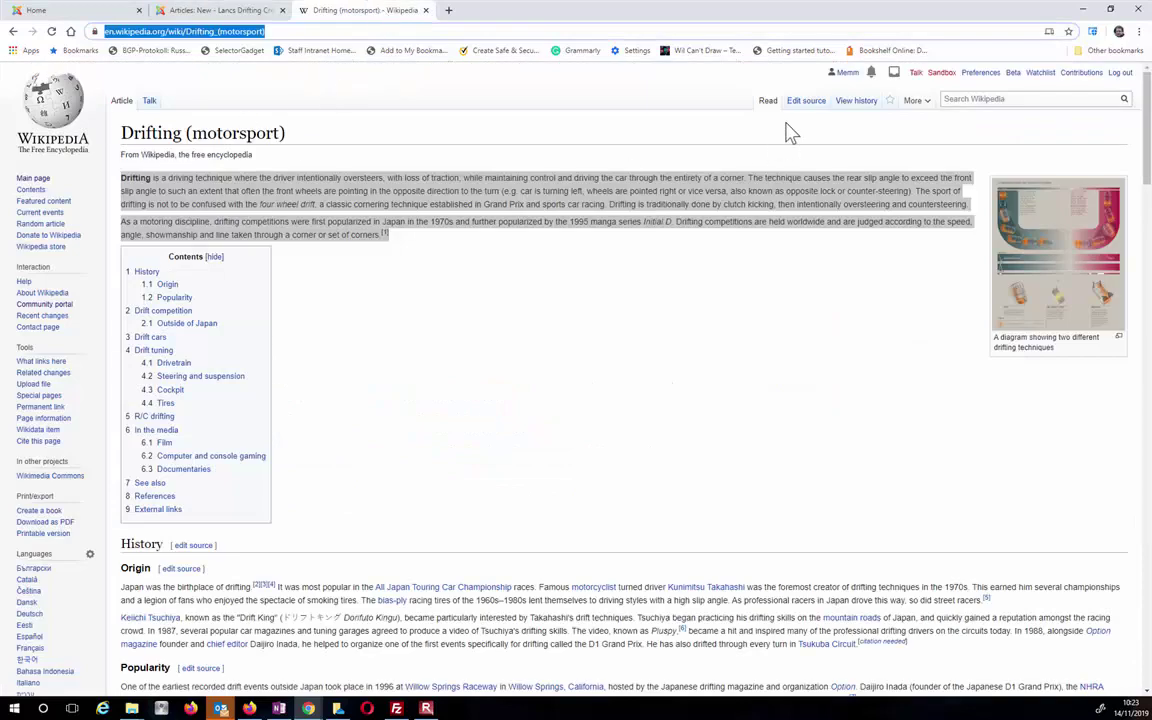
pyautogui.click(864, 113)
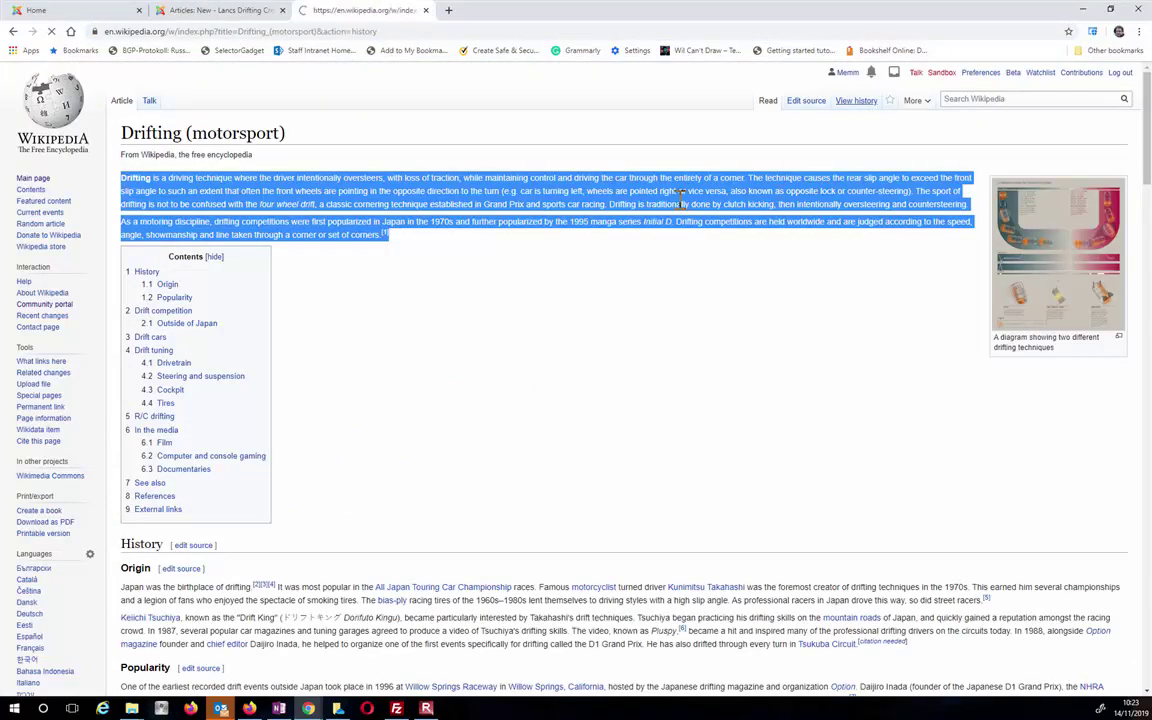
pyautogui.click(13, 31)
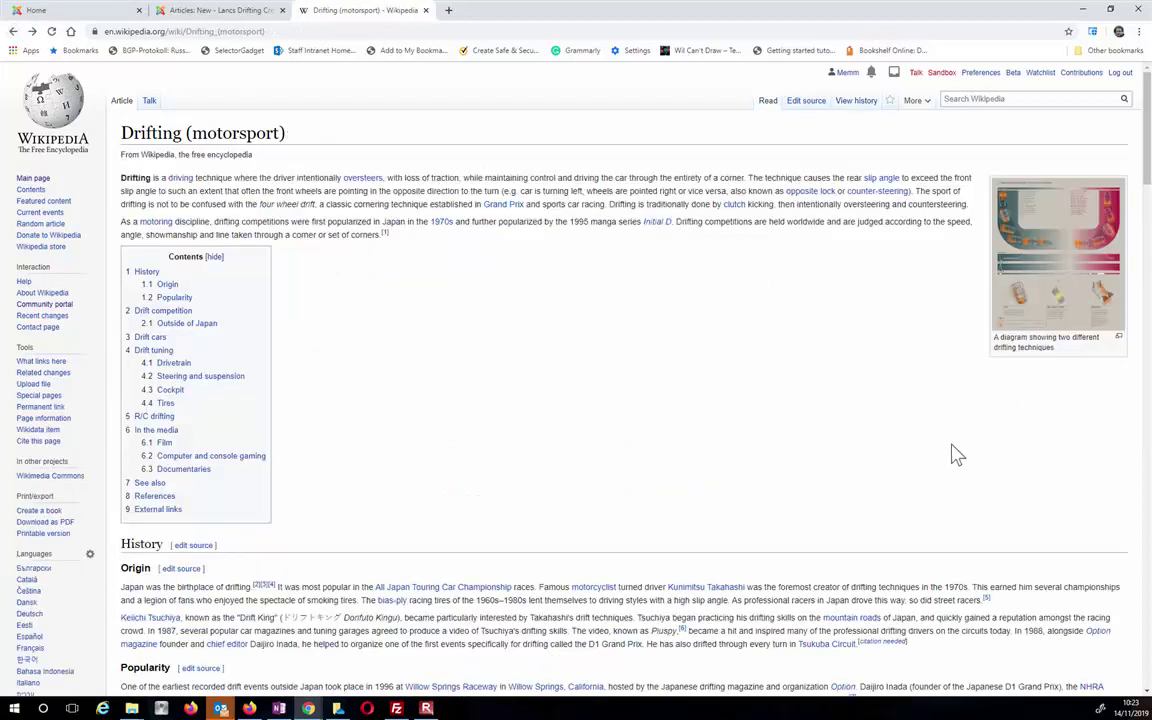
pyautogui.click(1037, 268)
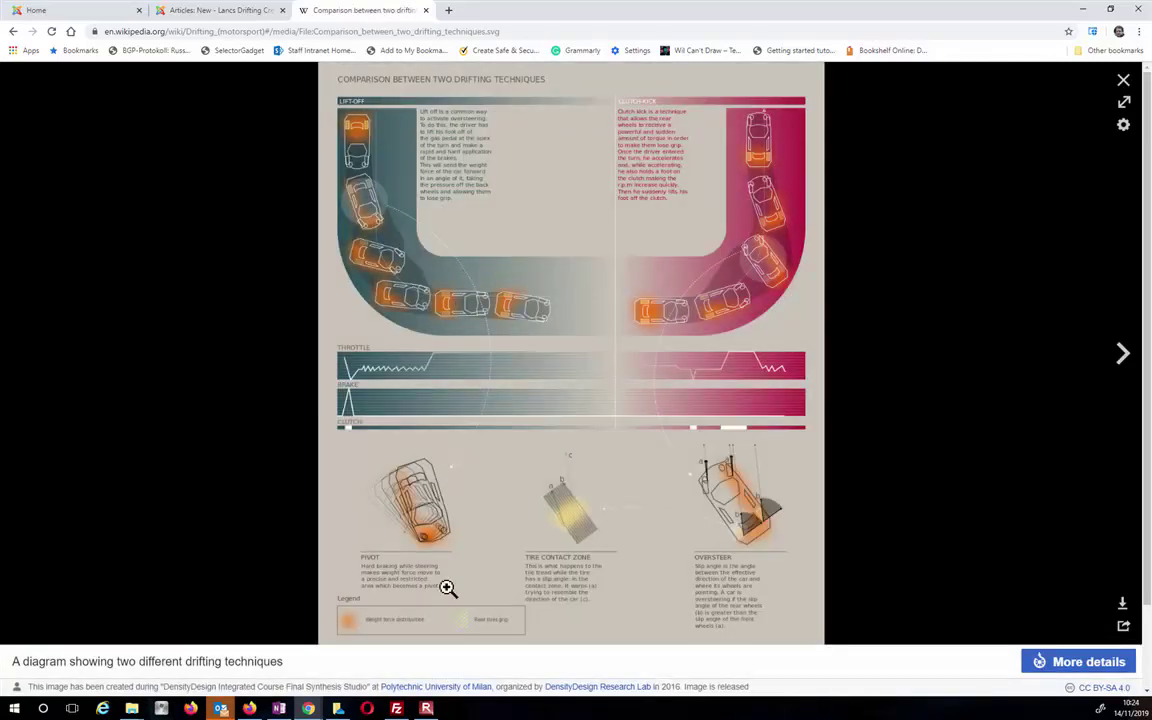
pyautogui.scroll(-2, 311, 591)
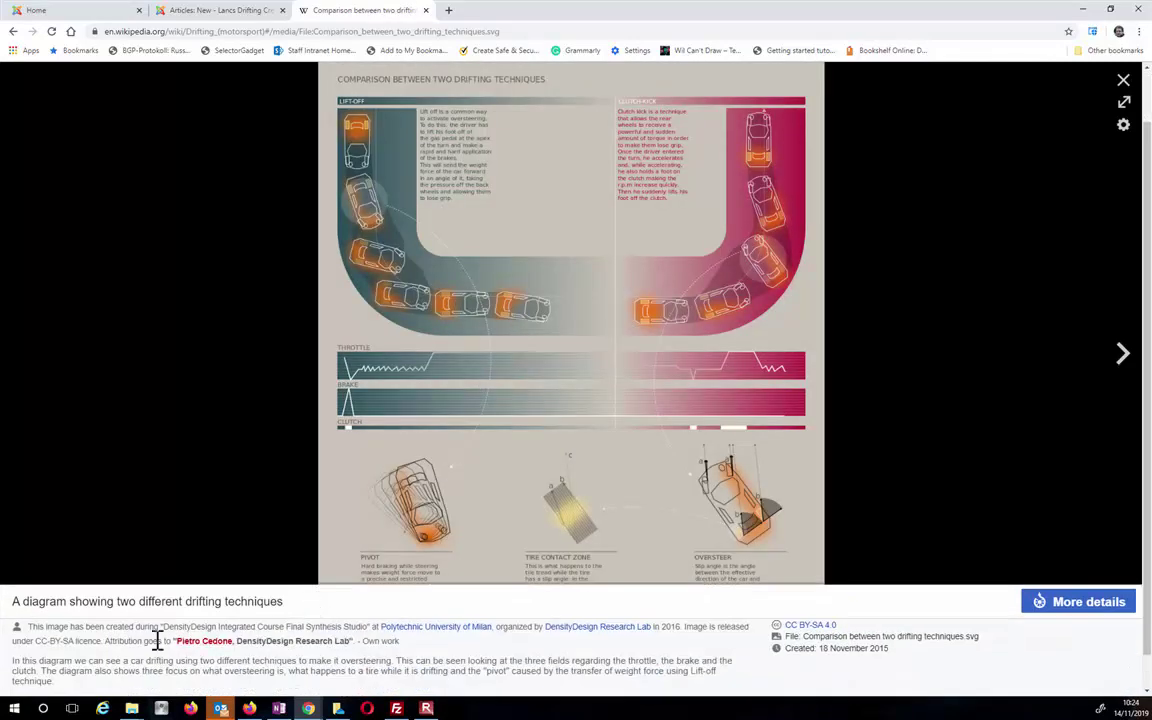
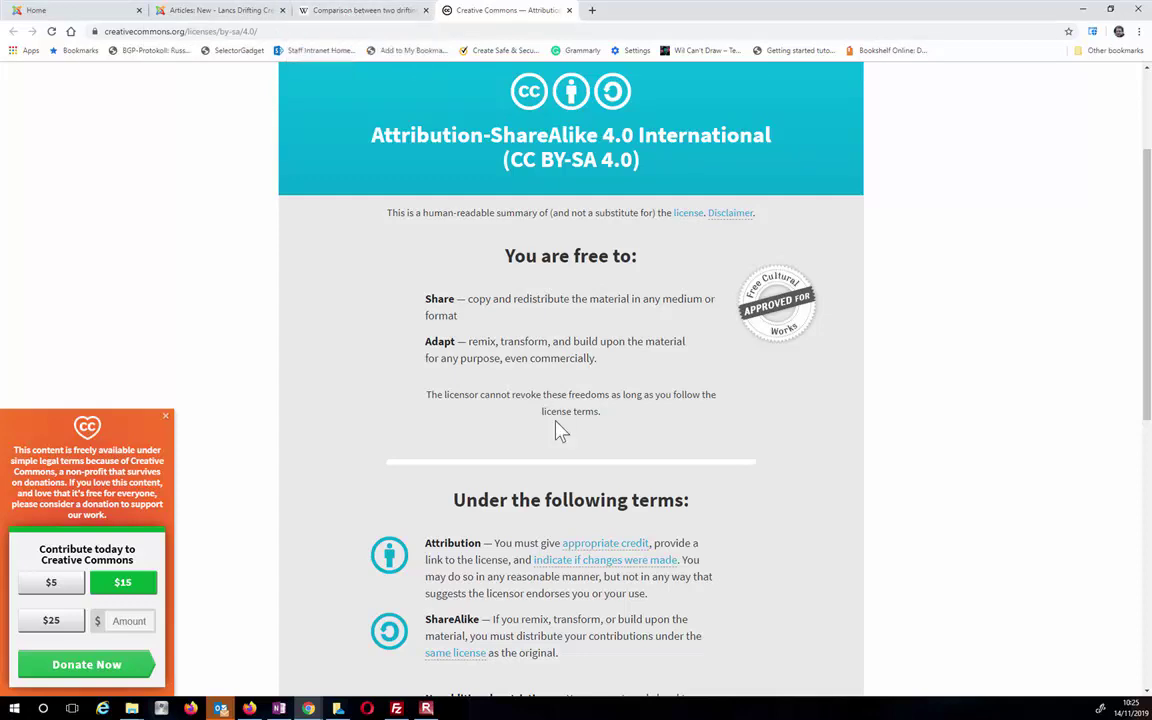
pyautogui.scroll(-3, 558, 430)
pyautogui.scroll(-1, 556, 428)
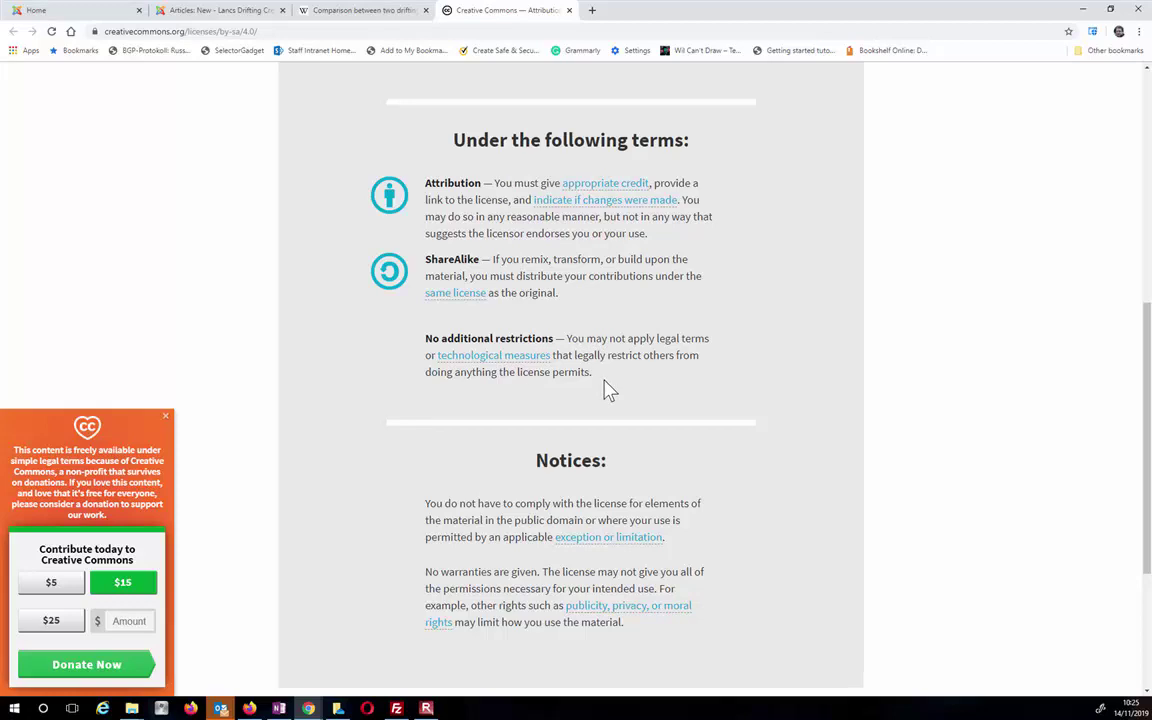
pyautogui.scroll(2, 620, 385)
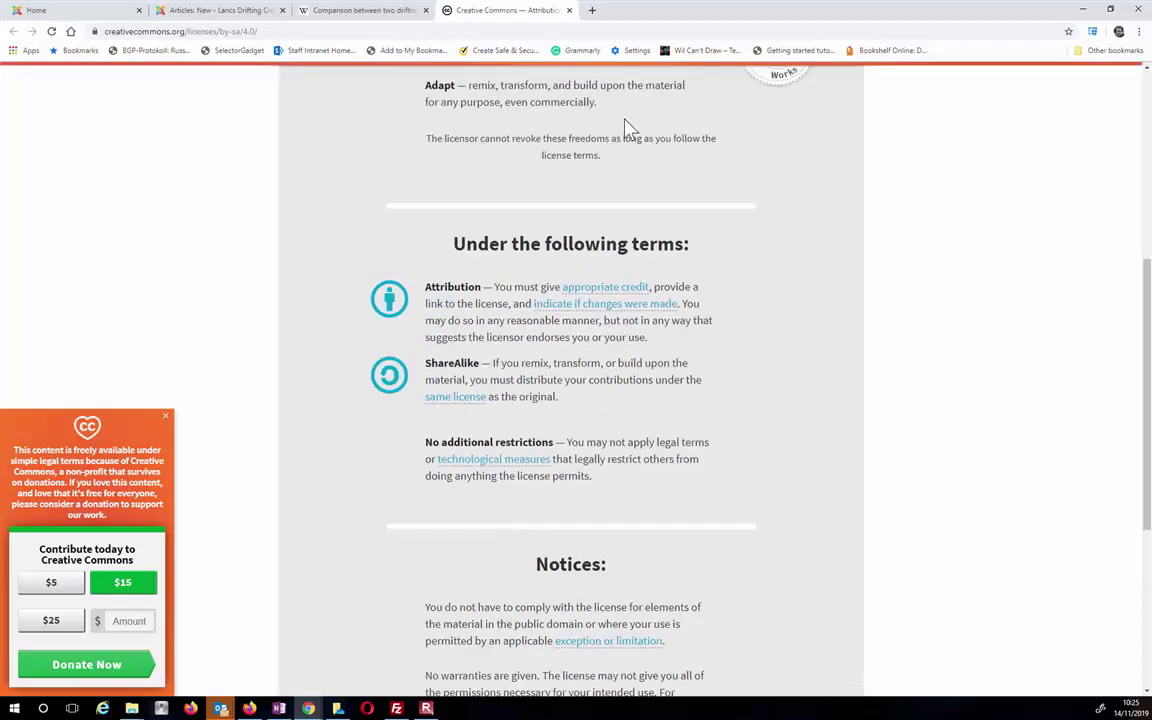
# Save the Wikipedia drifting-techniques diagram to Downloads, changing its extension from .svg to .png.
pyautogui.click(382, 12)
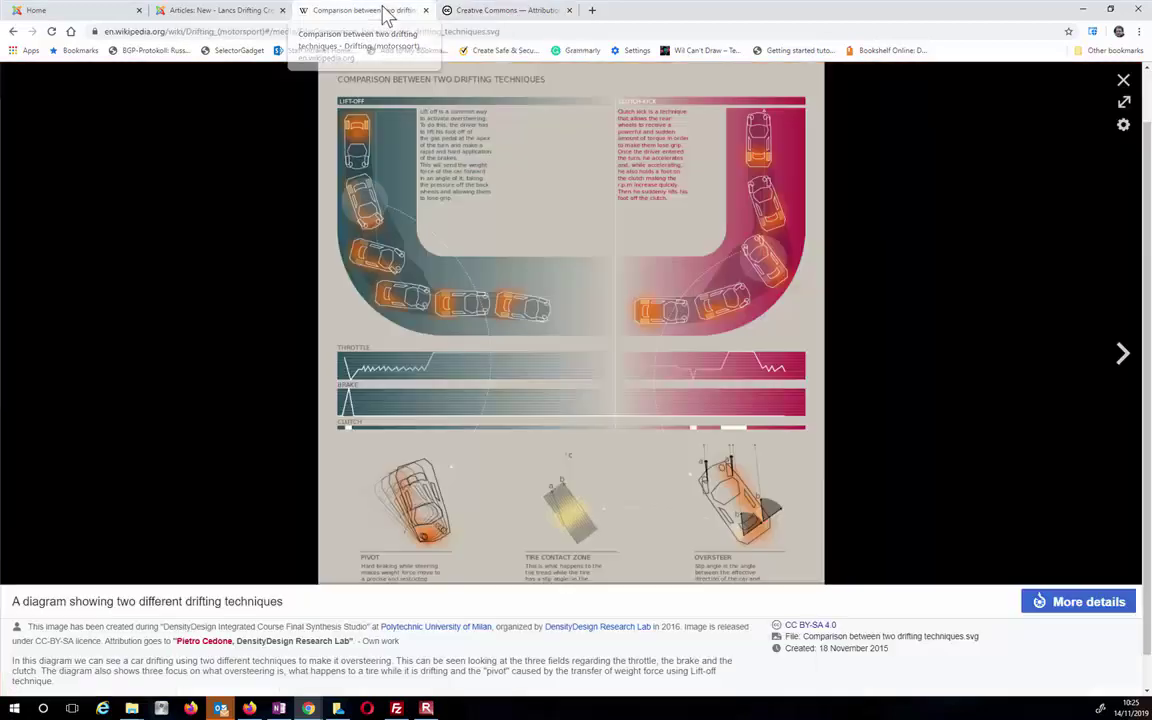
pyautogui.rightClick(560, 346)
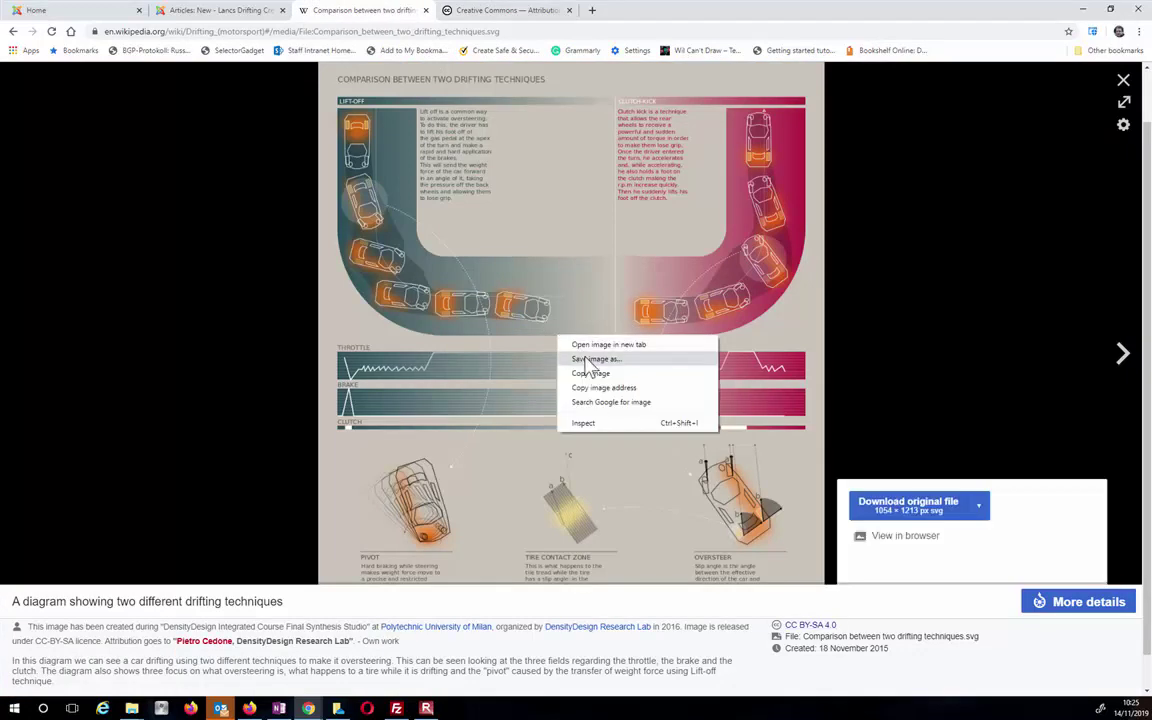
pyautogui.click(588, 368)
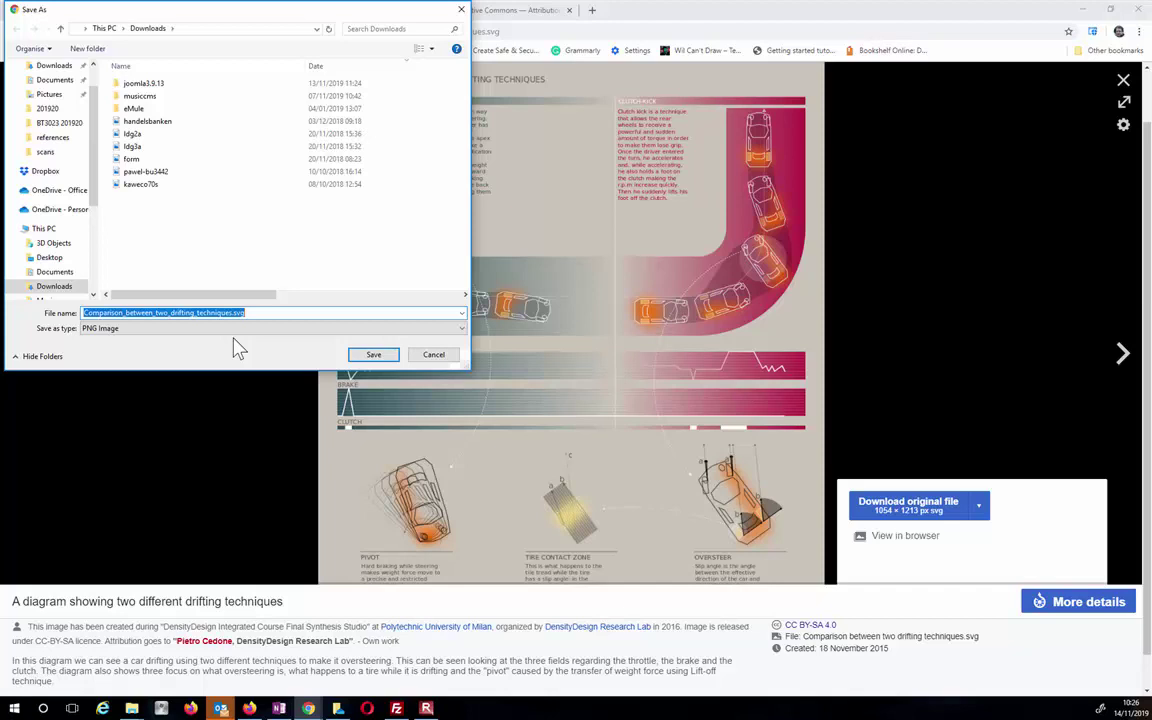
pyautogui.click(267, 313)
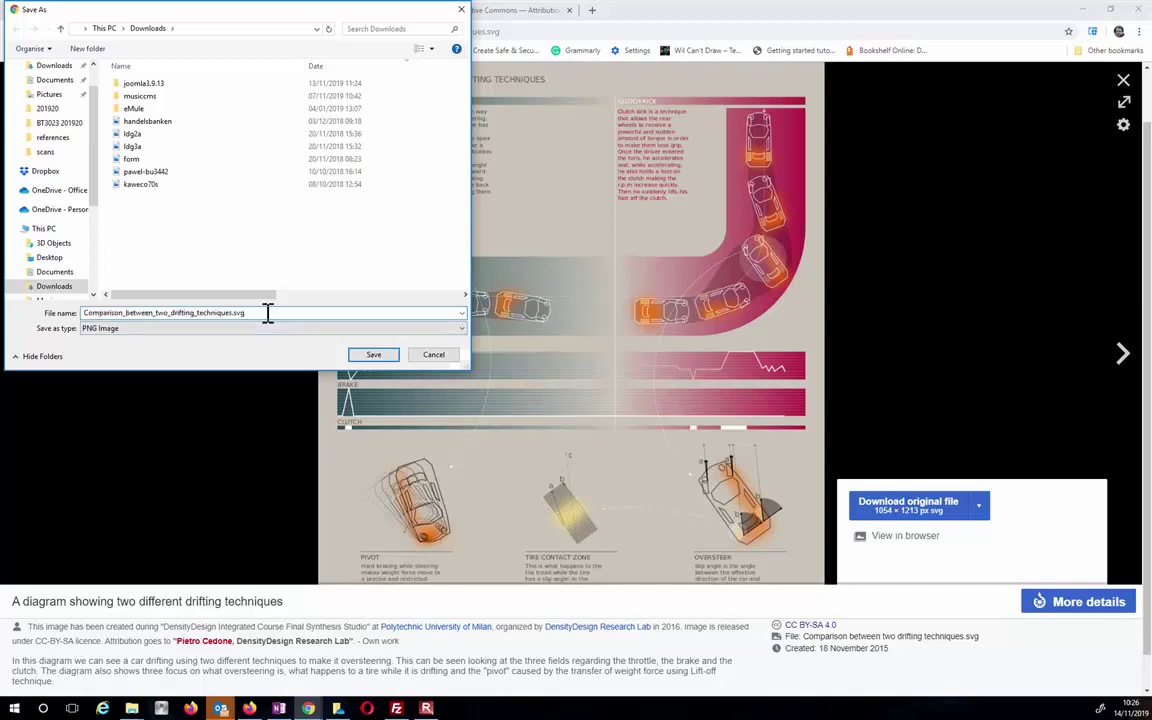
pyautogui.press('BackSpace')
pyautogui.press('BackSpace')
pyautogui.press('BackSpace')
pyautogui.write('png')
pyautogui.press('Return')
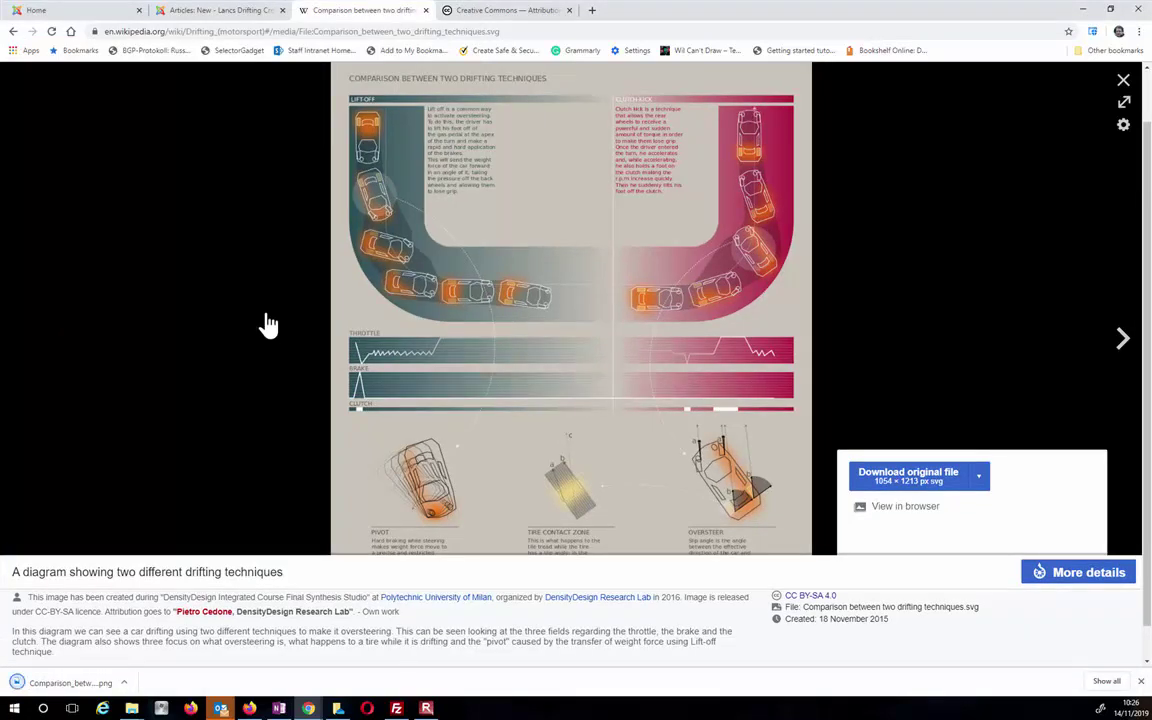
# Save and close the 'Welcome to the Lancs Drifting Crew' article in the Joomla editor.
pyautogui.click(247, 14)
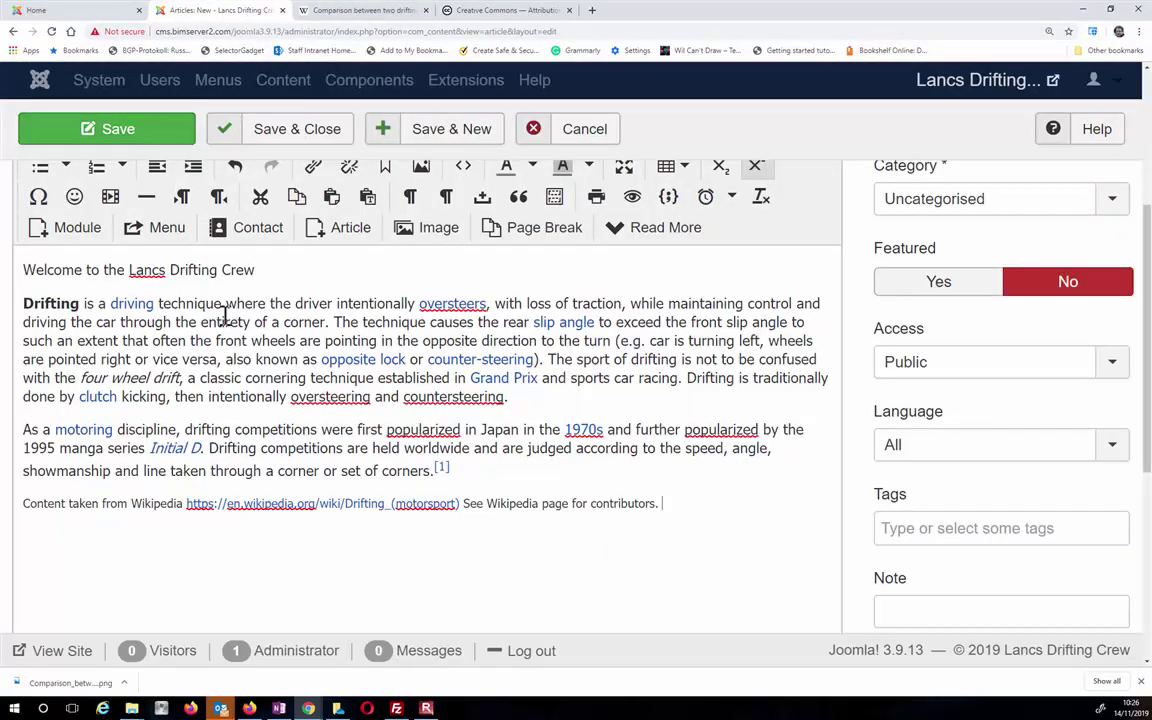
pyautogui.scroll(3, 315, 350)
pyautogui.click(303, 142)
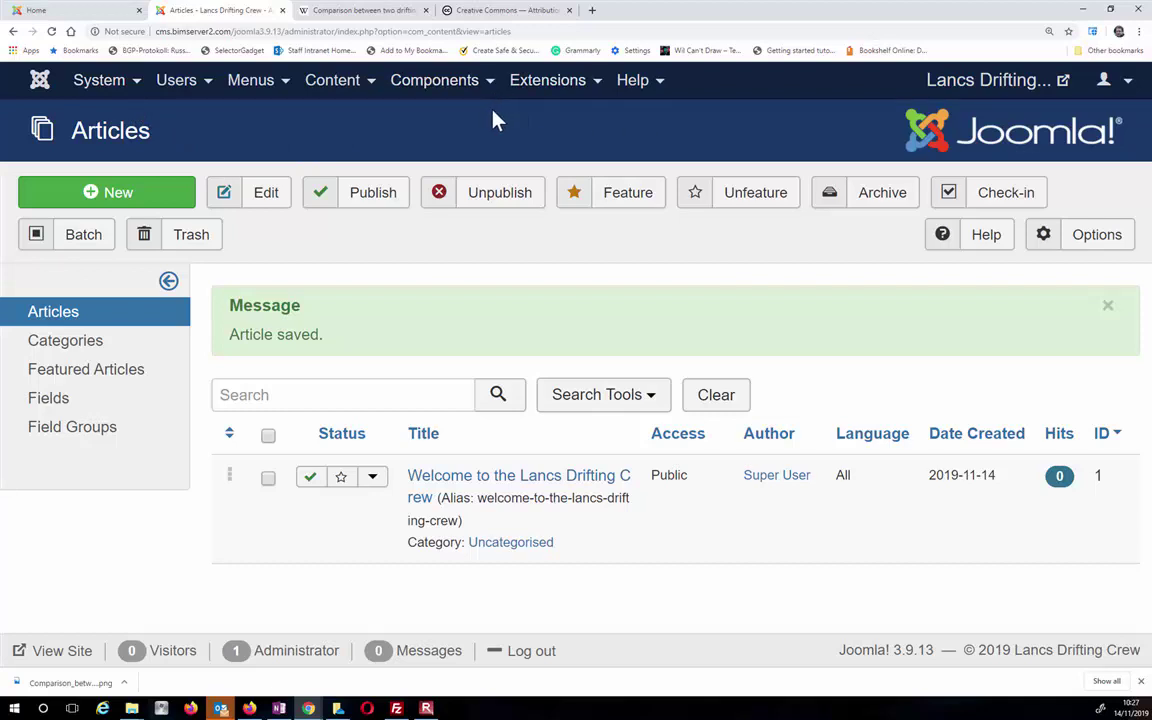
# Open Content > Media on the images folder and zoom the browser page out two steps.
pyautogui.click(338, 88)
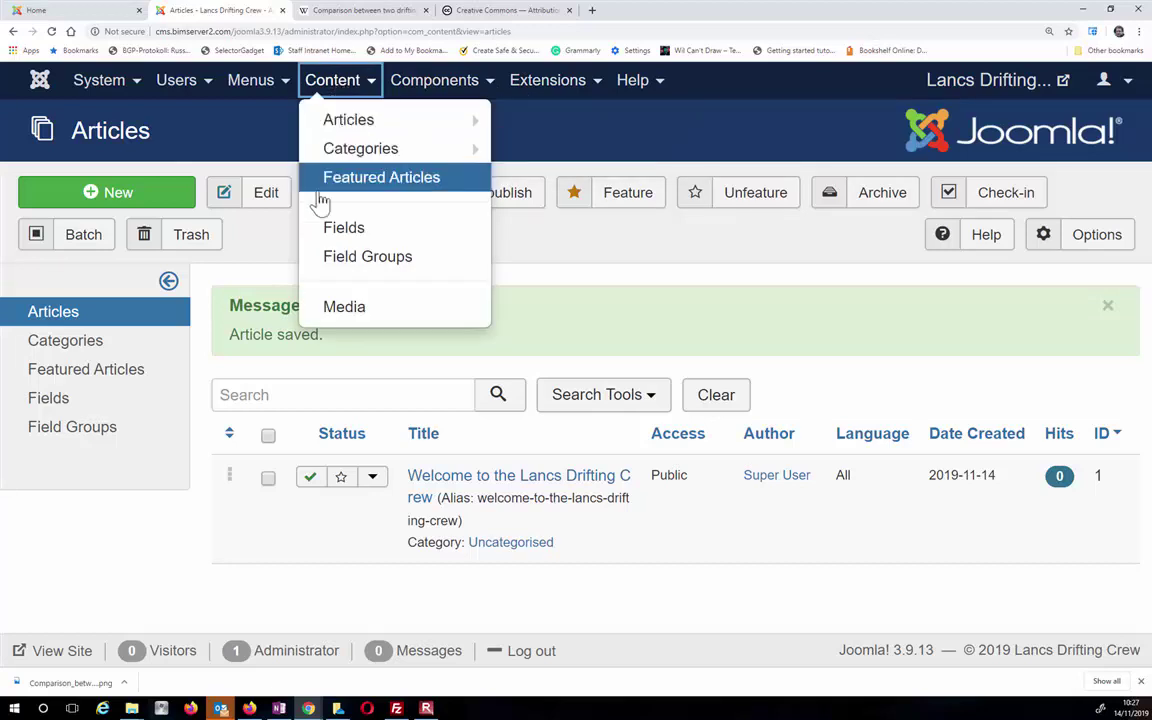
pyautogui.click(328, 312)
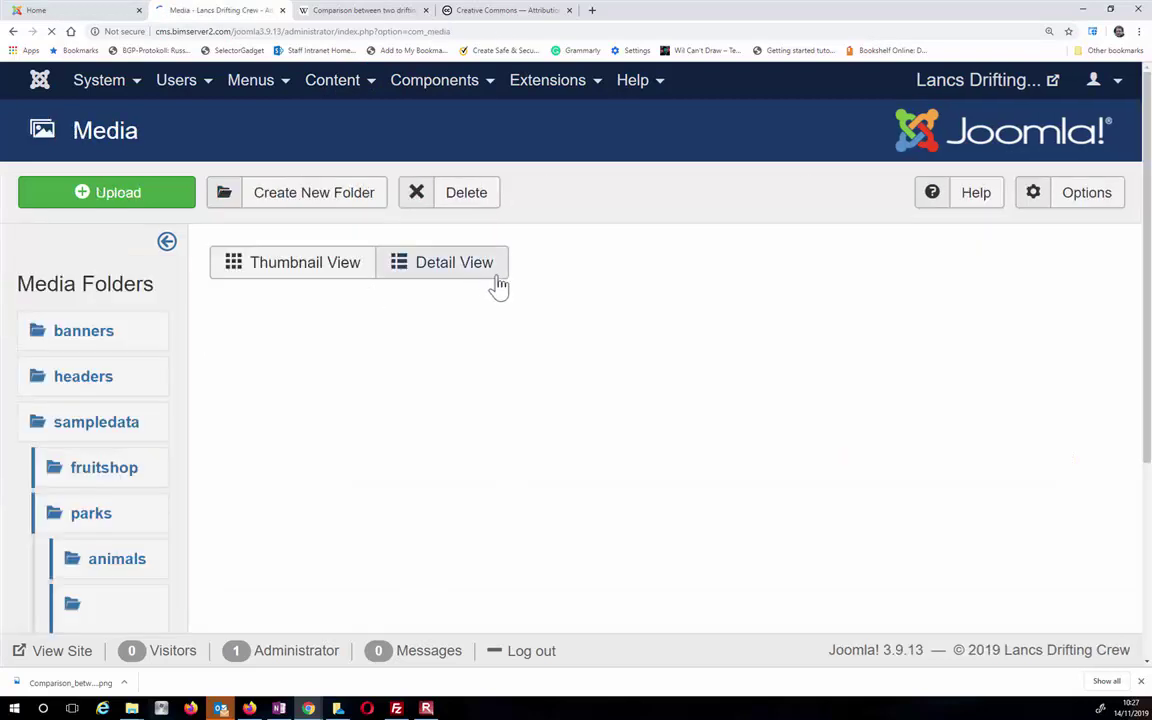
pyautogui.scroll(-3, 506, 393)
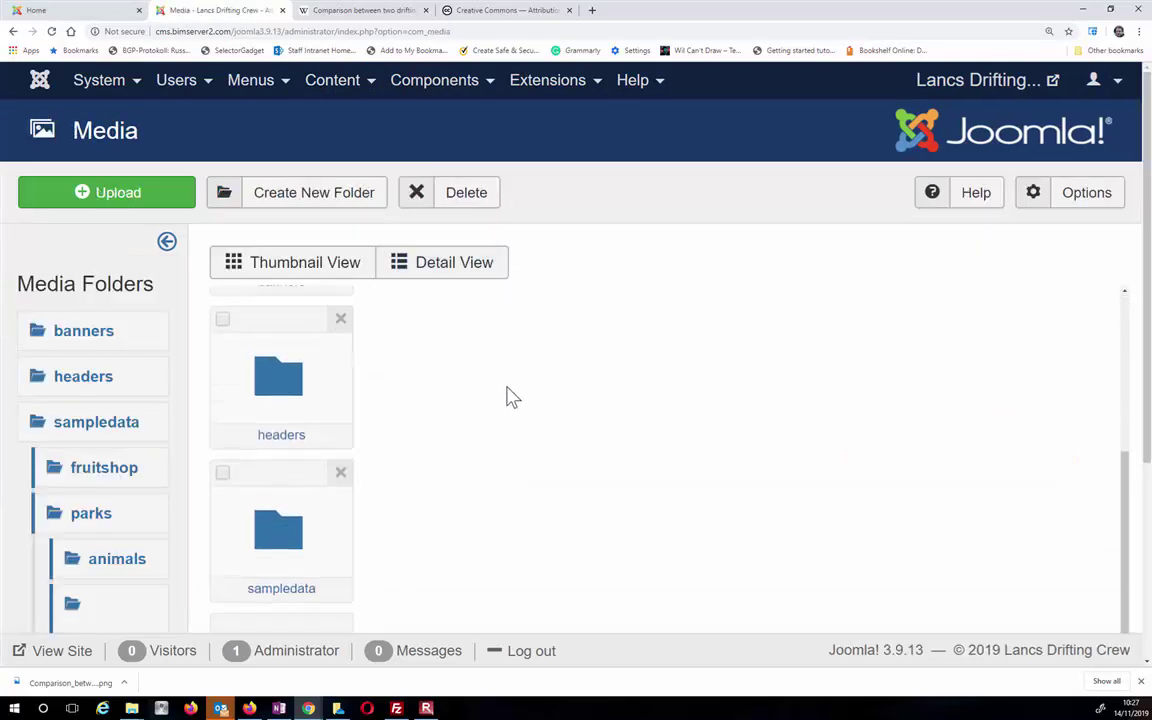
pyautogui.scroll(3, 509, 396)
pyautogui.click(1137, 33)
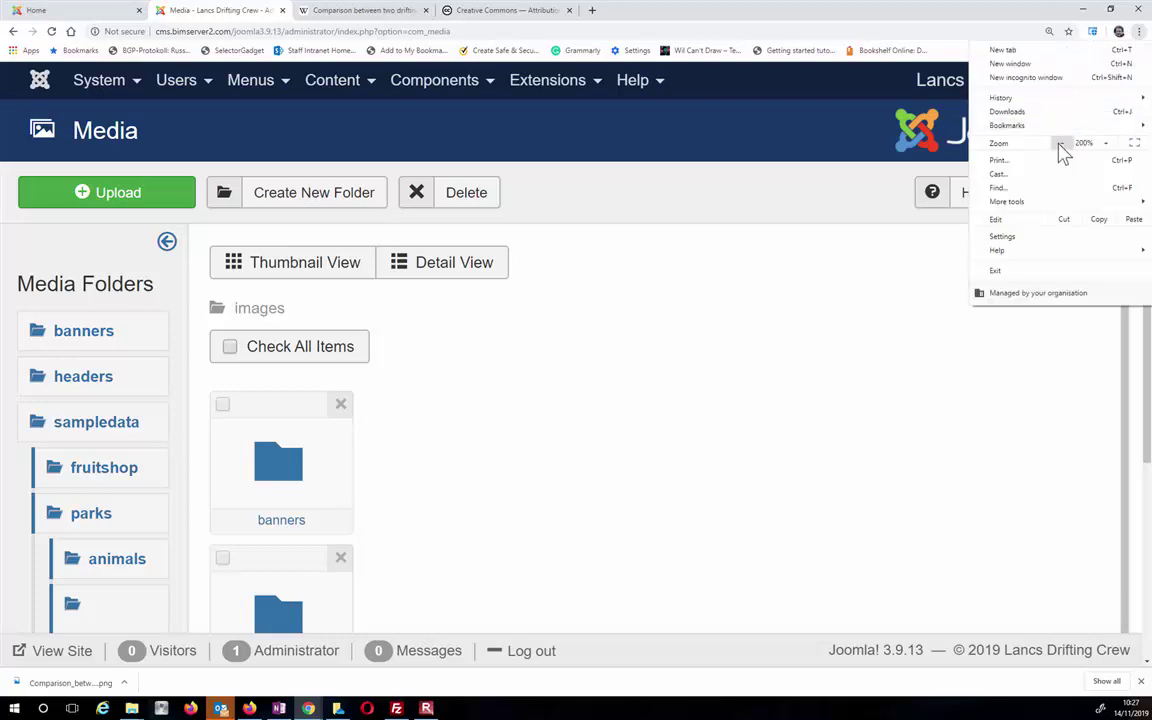
pyautogui.click(1062, 145)
pyautogui.click(771, 512)
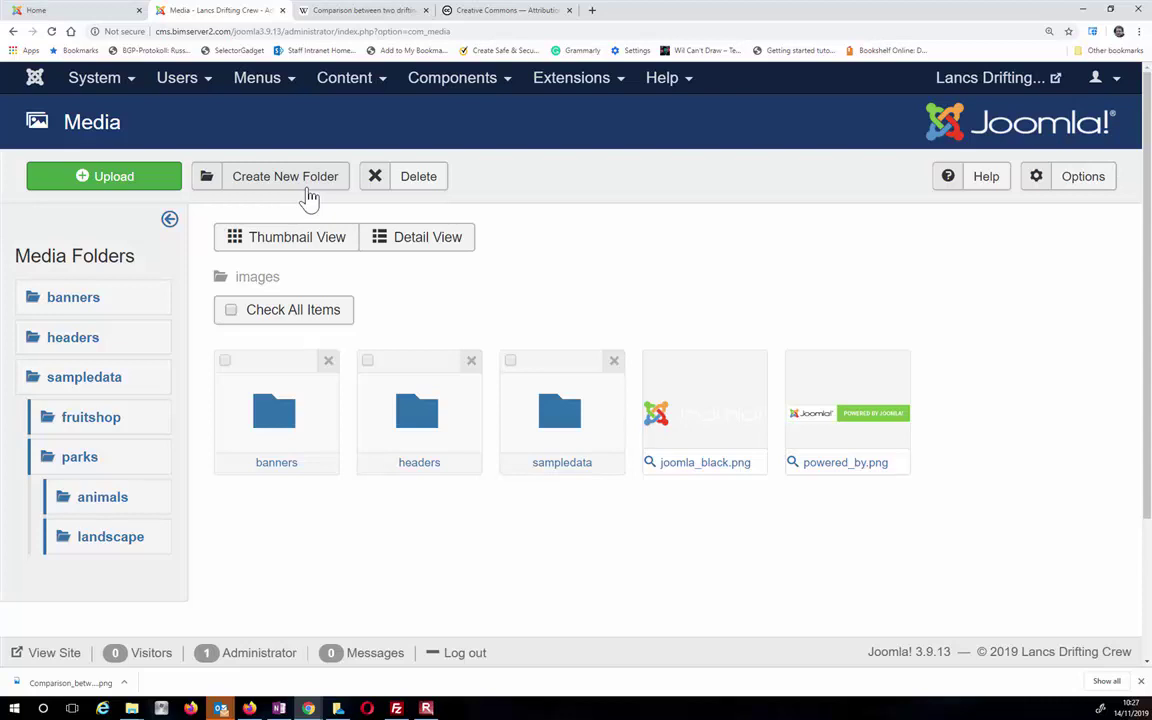
# Create a media folder named 'Skidding' in images.
pyautogui.click(309, 196)
pyautogui.click(478, 264)
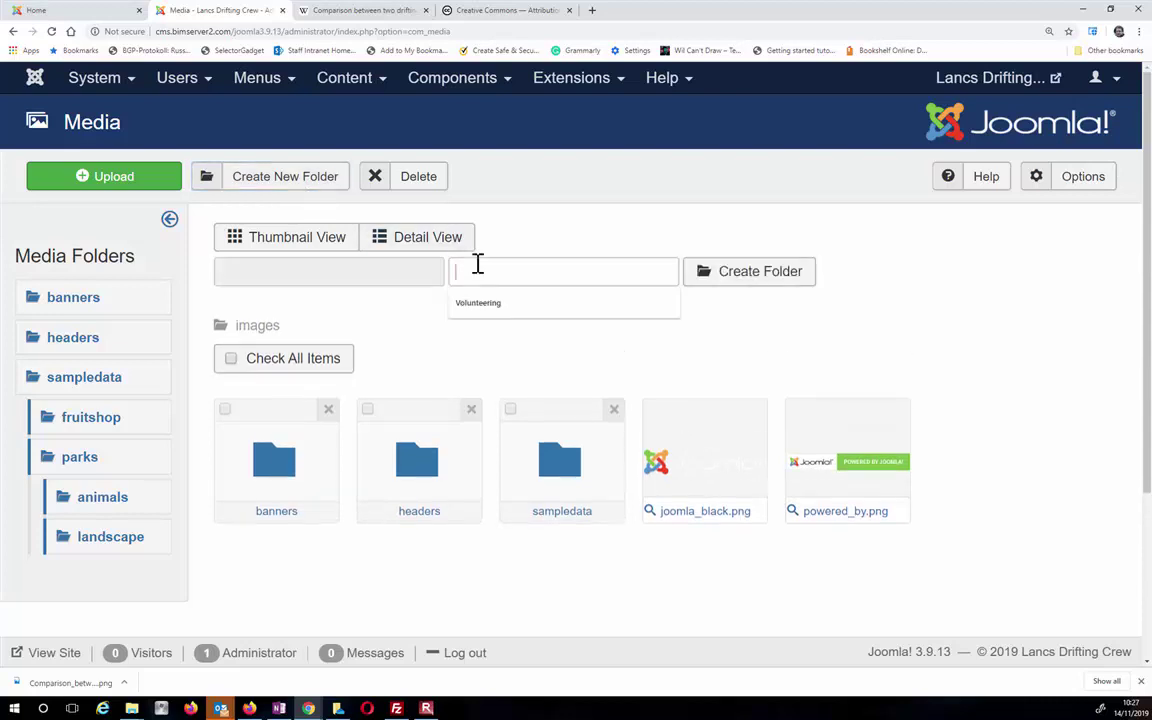
pyautogui.write('Skidding')
pyautogui.click(730, 283)
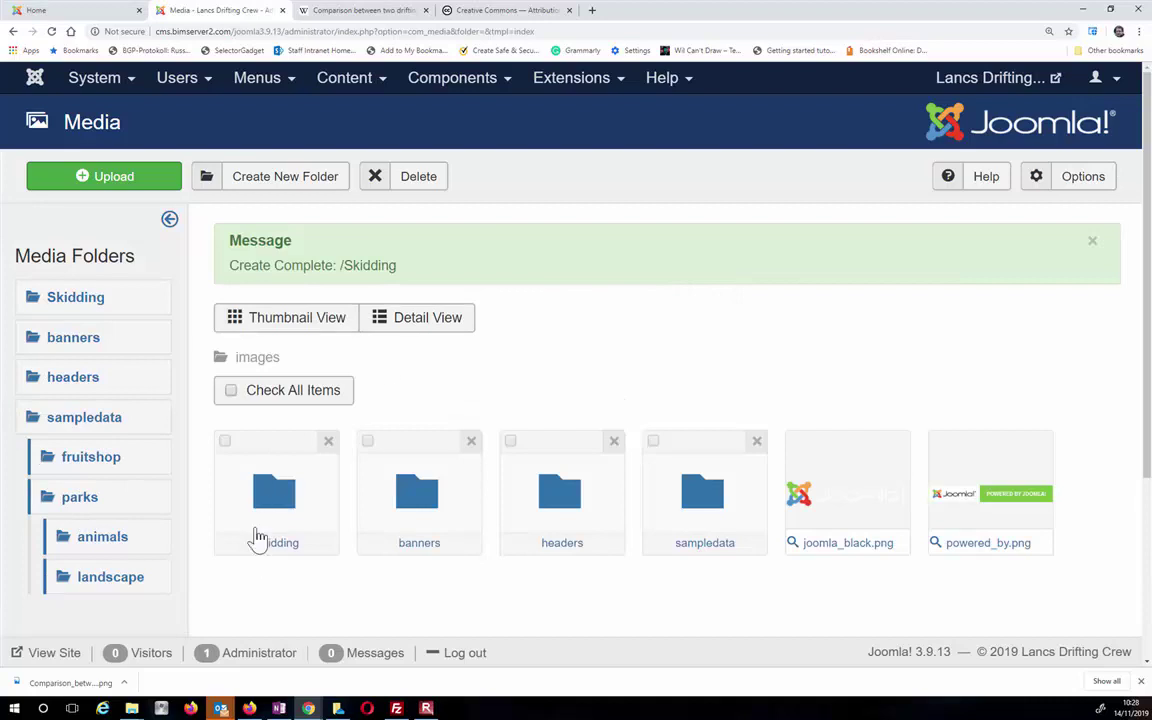
# Create a 'Drifting' media folder and open it.
pyautogui.click(325, 178)
pyautogui.click(485, 352)
pyautogui.write('Drifting')
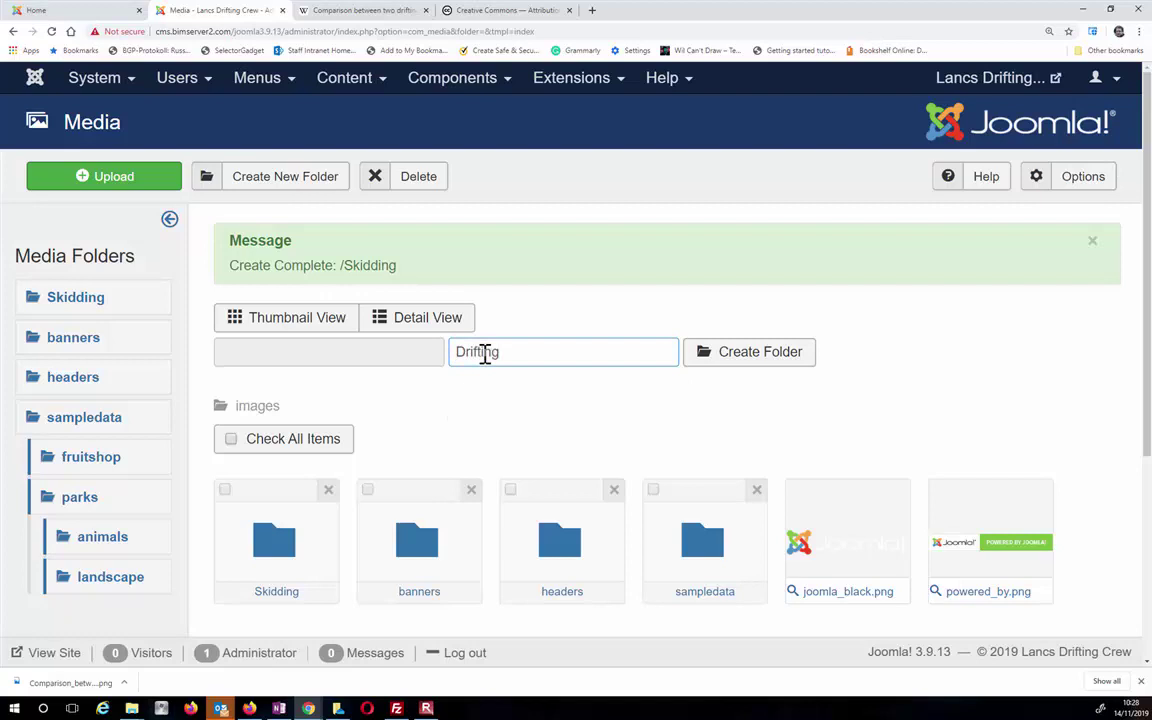
pyautogui.click(770, 358)
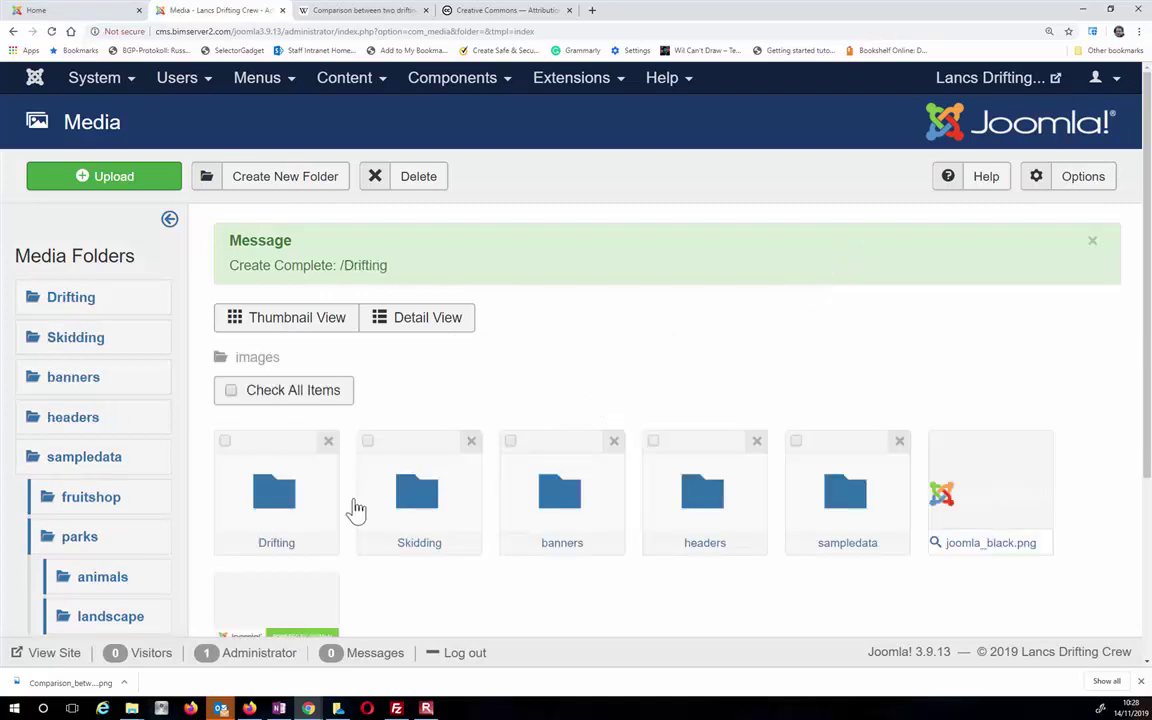
pyautogui.click(272, 508)
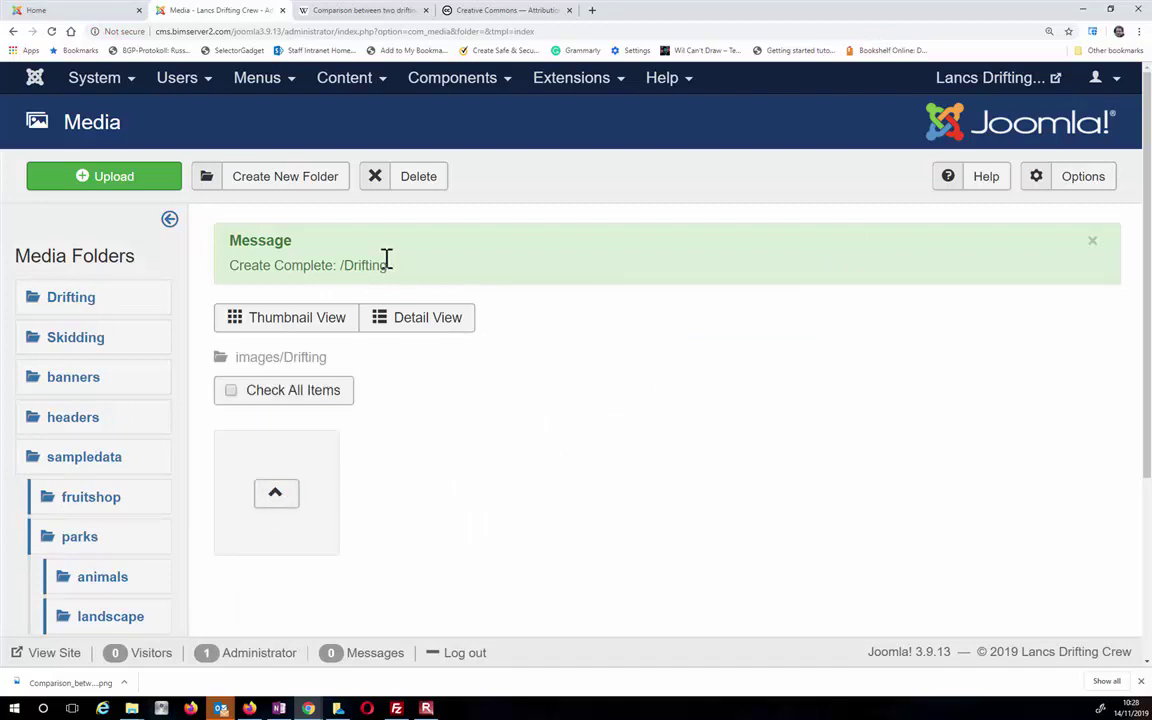
# Upload Comparison_between_two_drifting_techniques.png from Downloads into the Drifting folder.
pyautogui.click(83, 180)
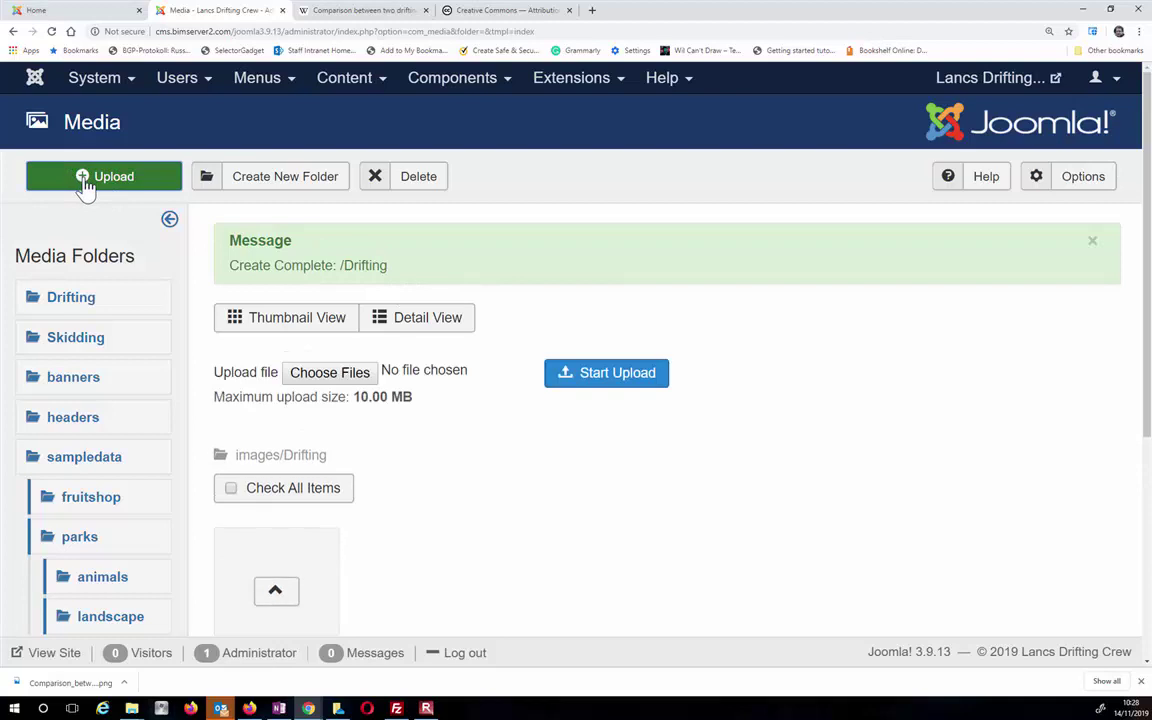
pyautogui.click(300, 373)
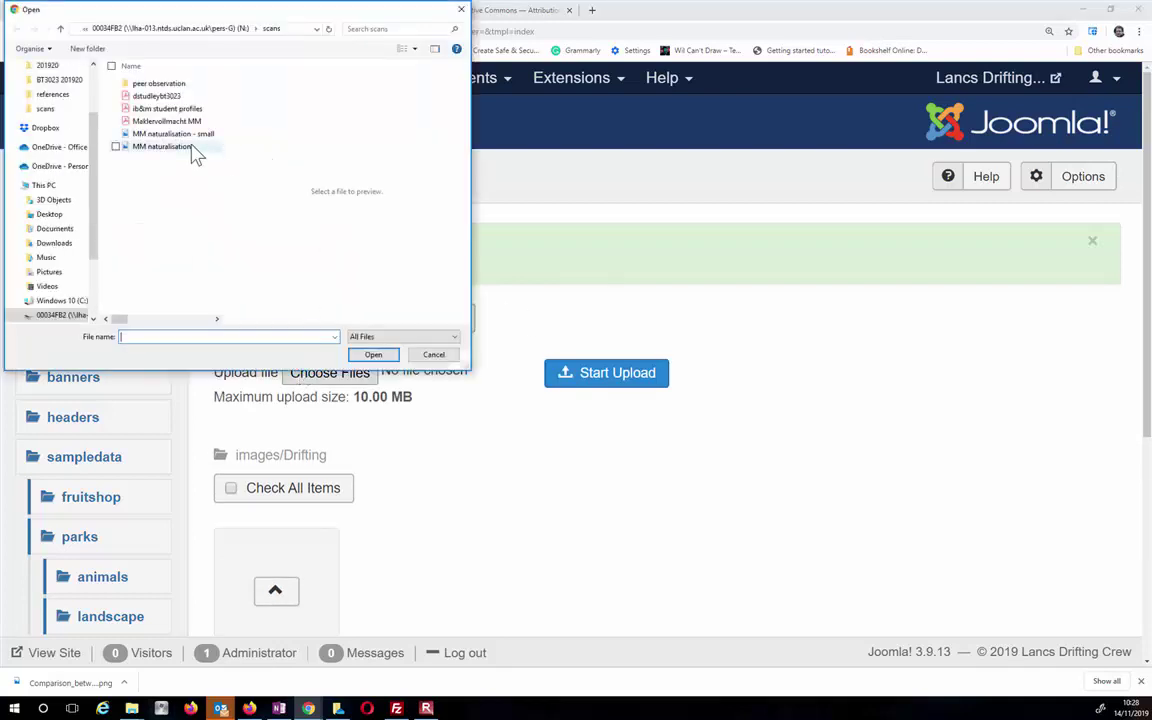
pyautogui.scroll(5, 82, 115)
pyautogui.click(77, 106)
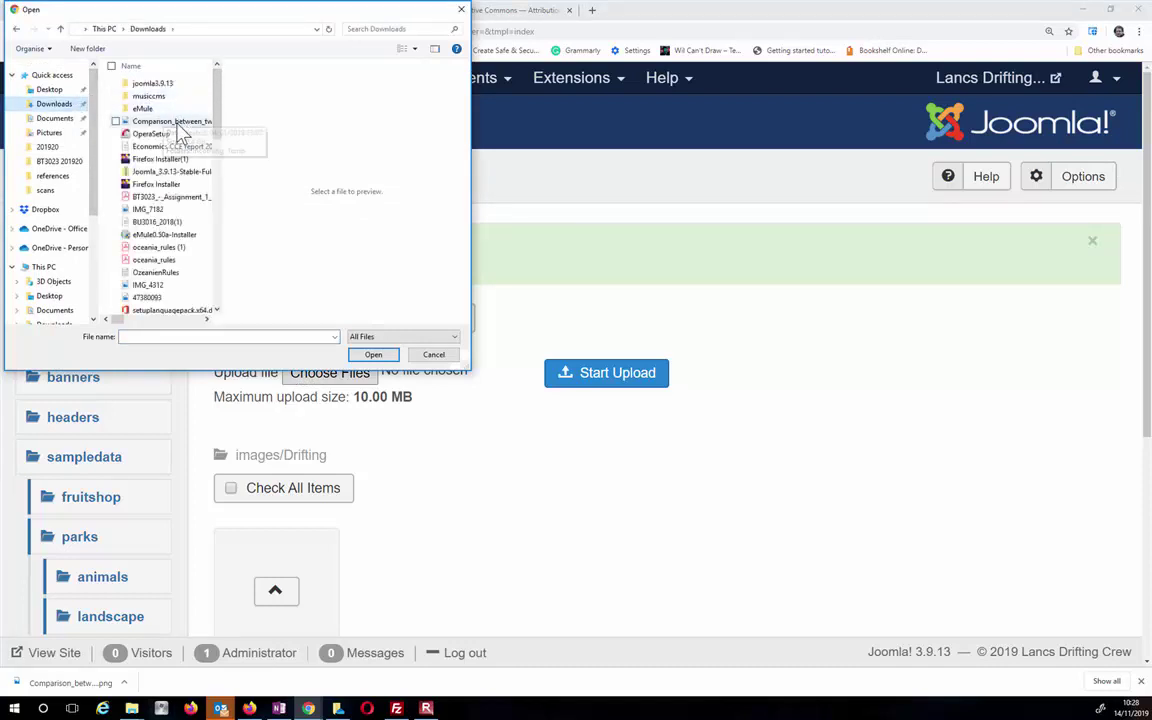
pyautogui.click(160, 121)
pyautogui.click(380, 355)
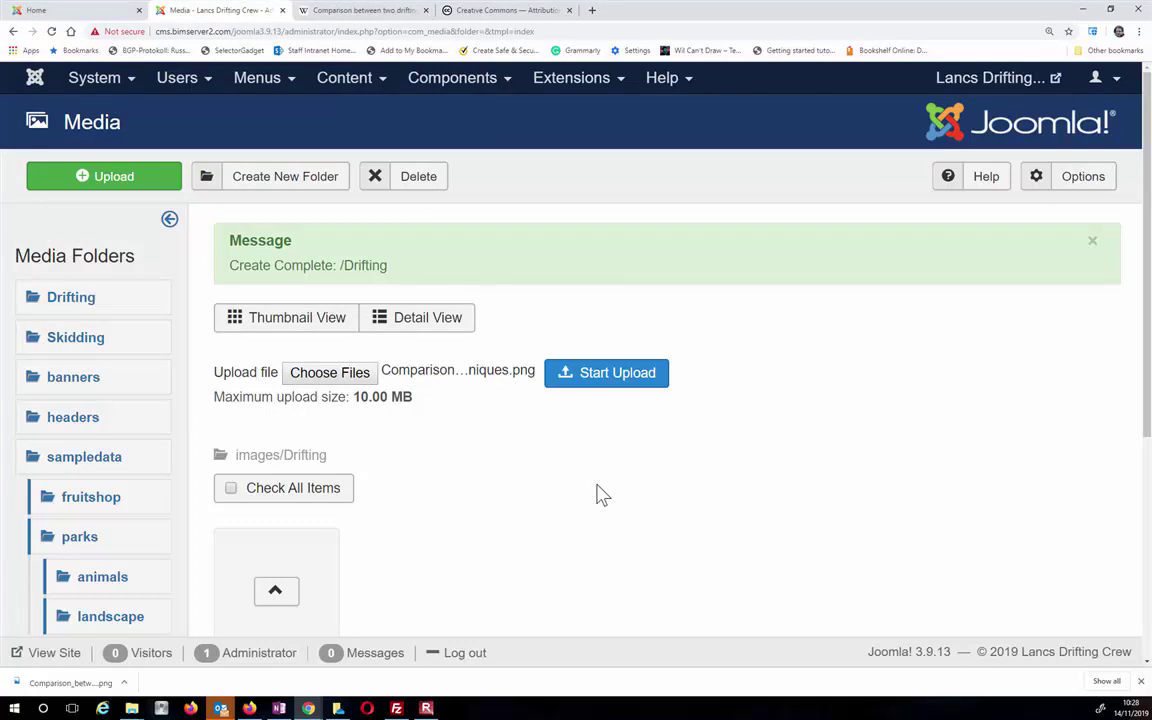
pyautogui.scroll(-2, 598, 468)
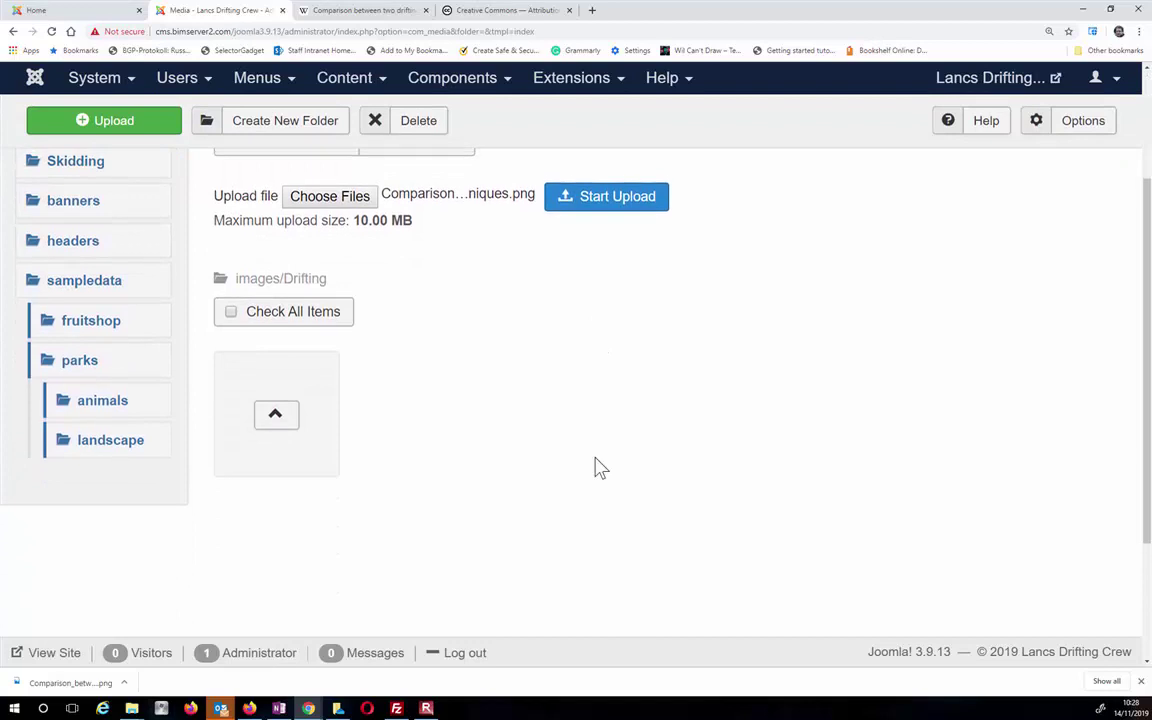
pyautogui.scroll(1, 596, 465)
pyautogui.click(594, 258)
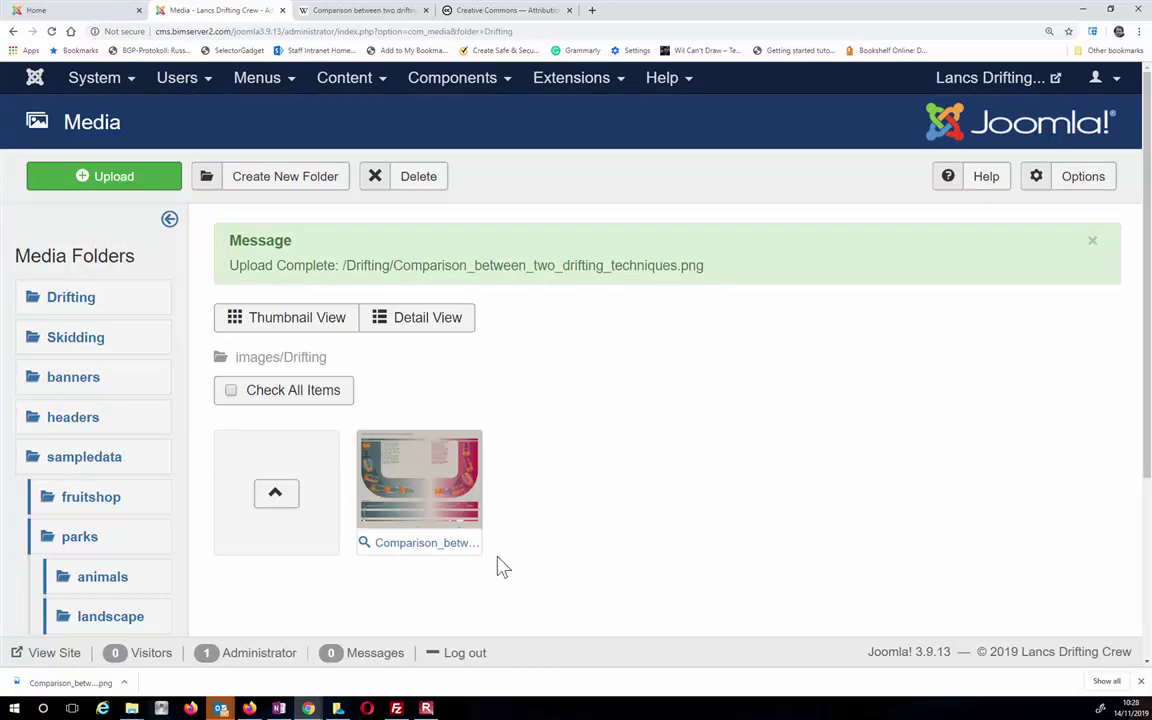
# Preview the uploaded comparison image at full size twice, closing the preview each time.
pyautogui.click(447, 500)
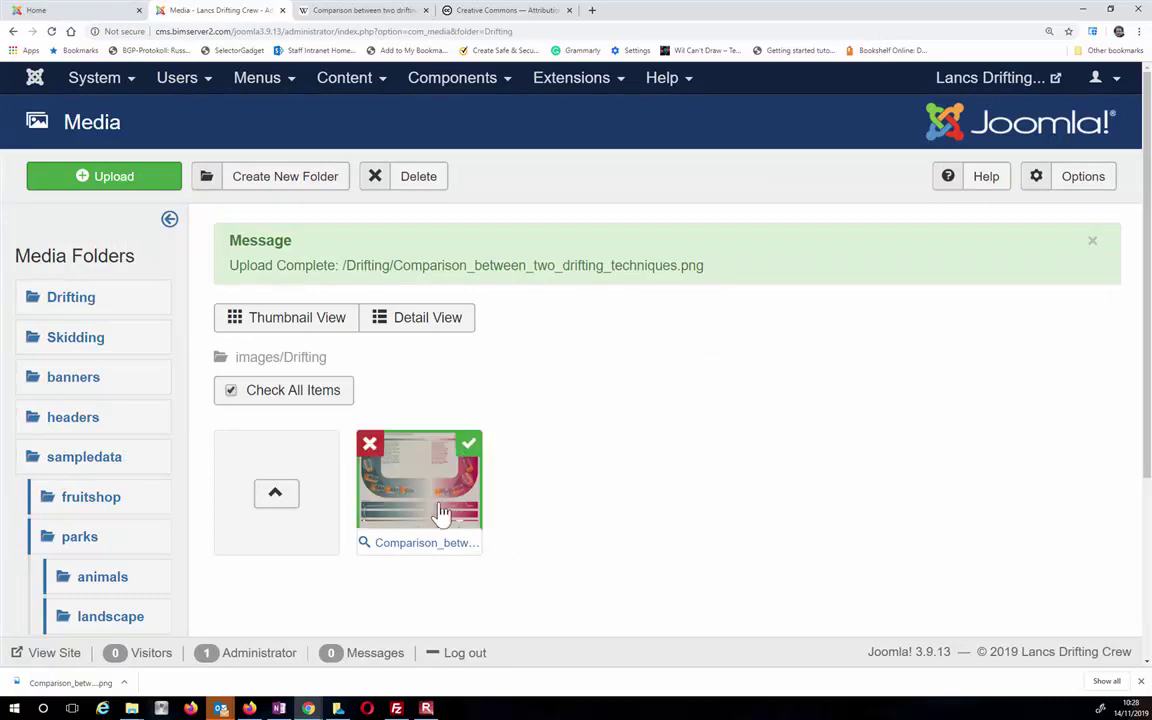
pyautogui.click(424, 548)
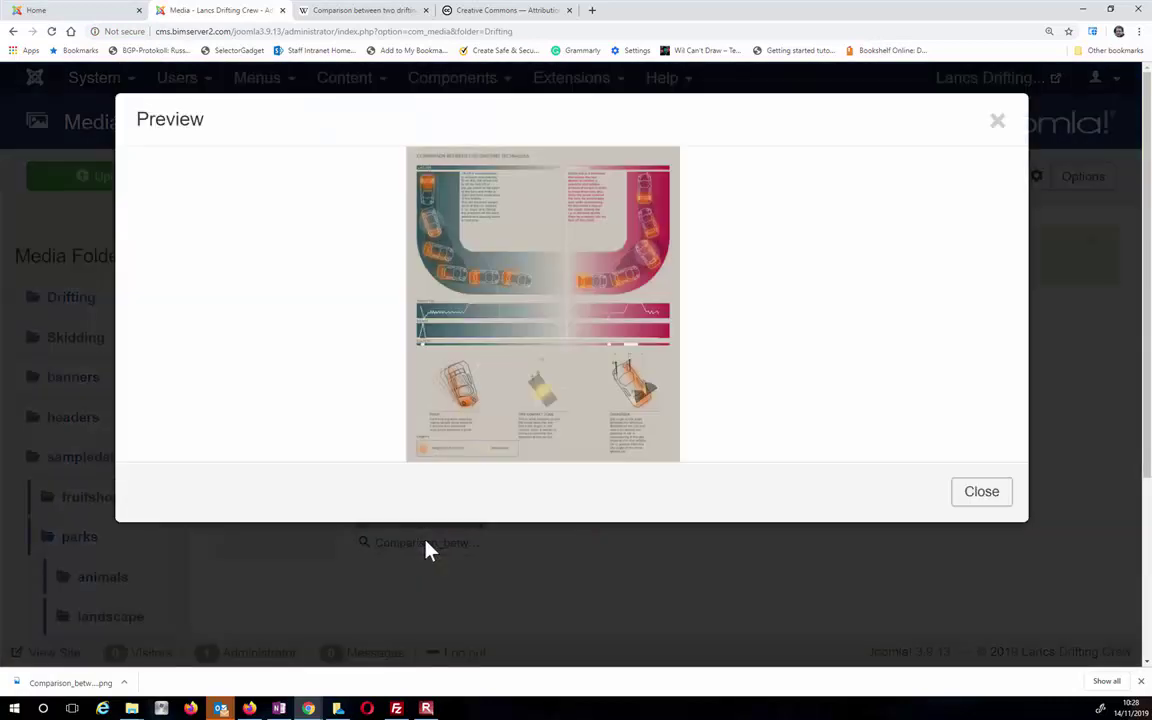
pyautogui.click(975, 494)
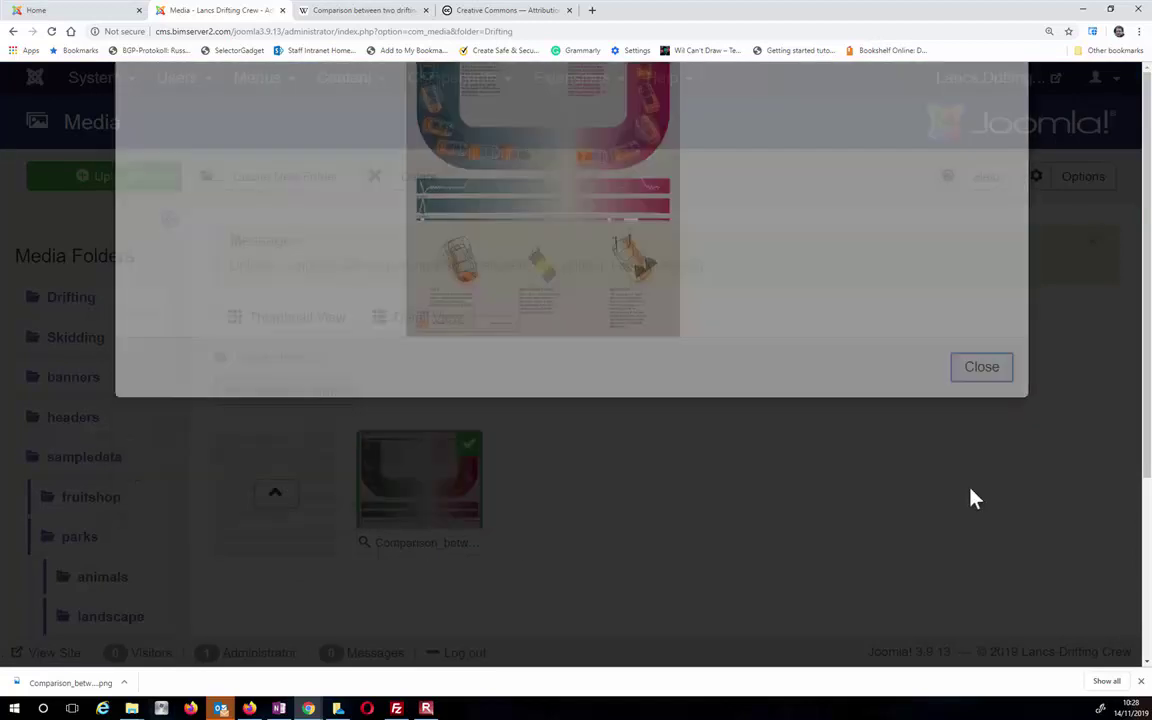
pyautogui.scroll(-3, 537, 497)
pyautogui.scroll(3, 535, 497)
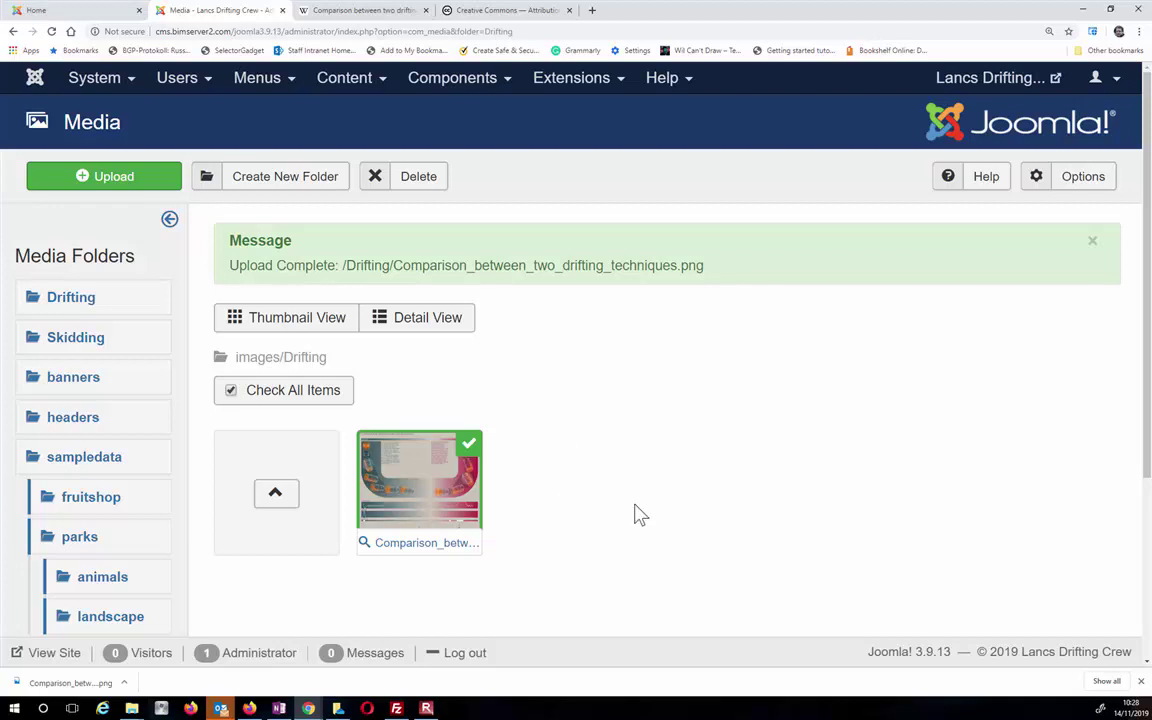
pyautogui.click(436, 543)
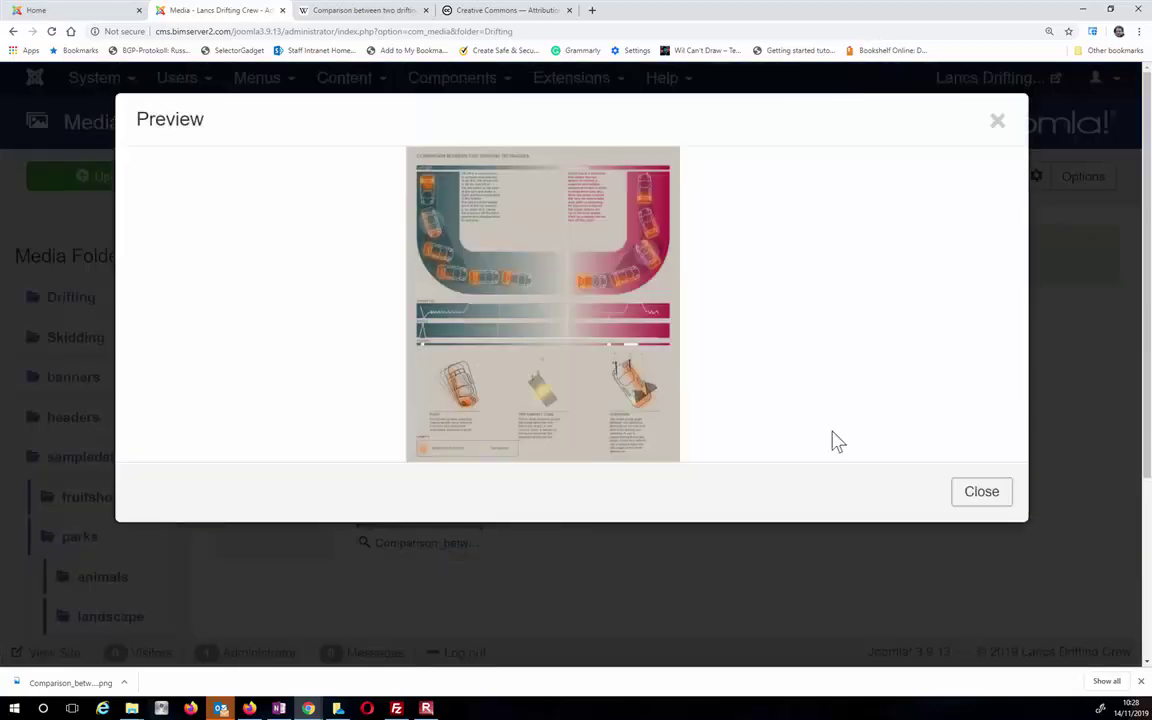
pyautogui.click(964, 490)
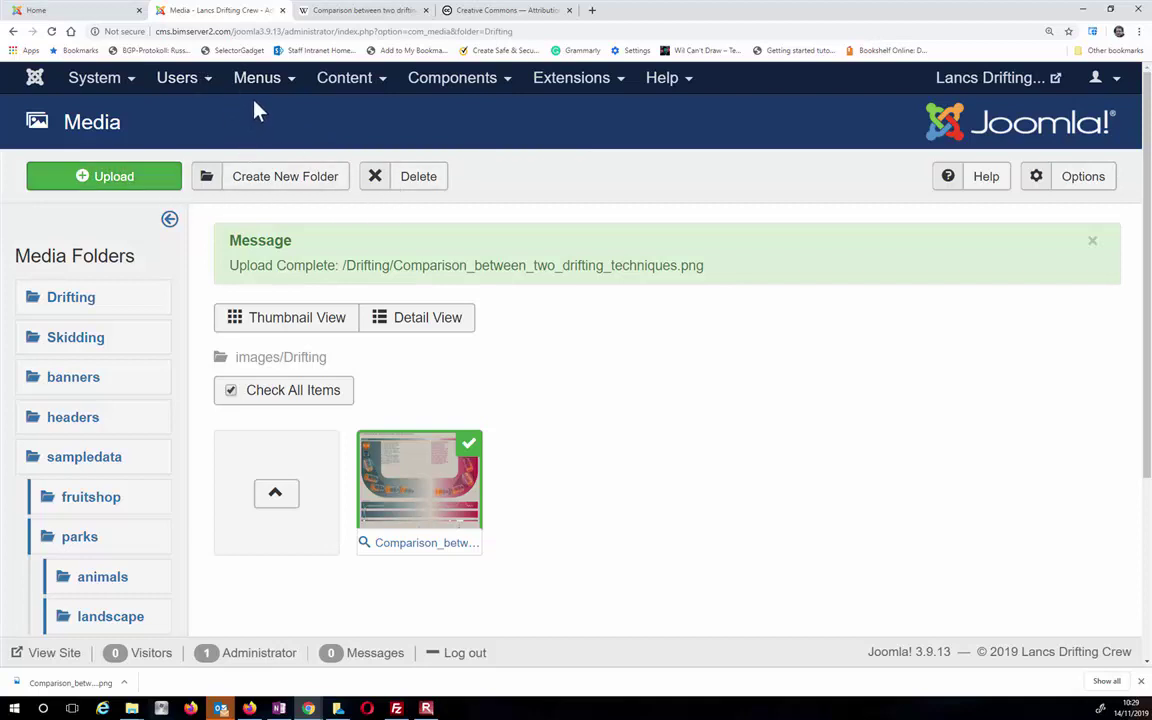
# Open the 'Welcome to the Lancs Drifting Crew' article from the Articles list for editing.
pyautogui.click(337, 90)
pyautogui.click(339, 112)
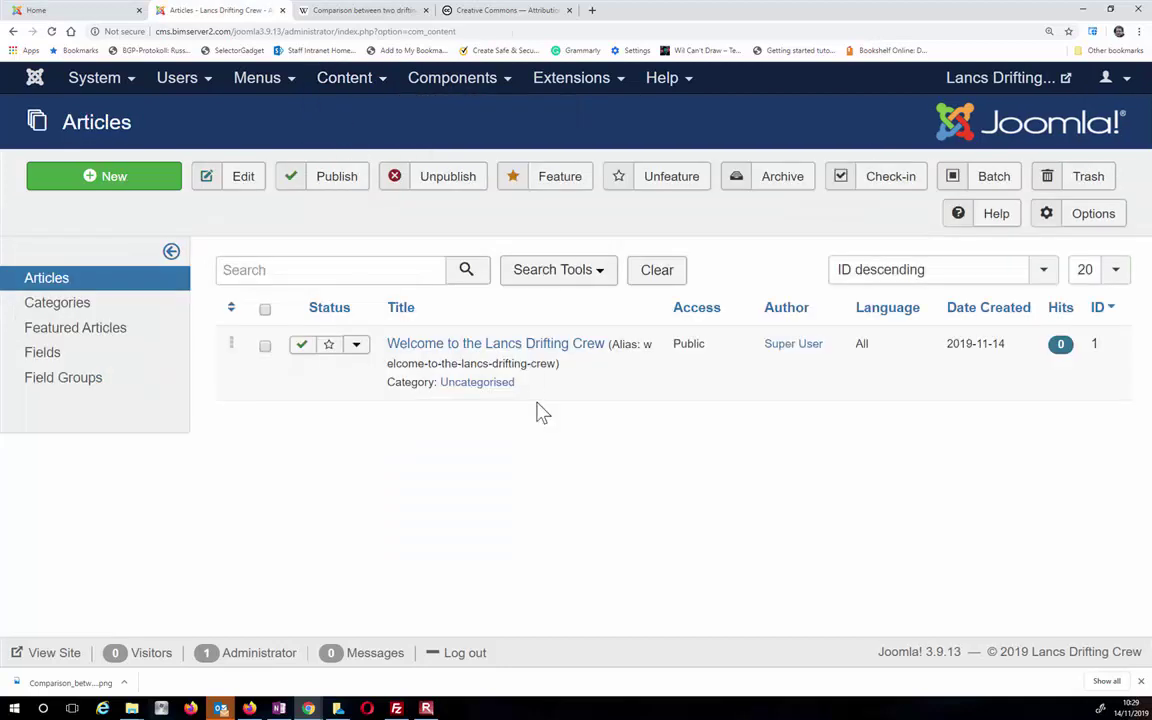
pyautogui.click(546, 354)
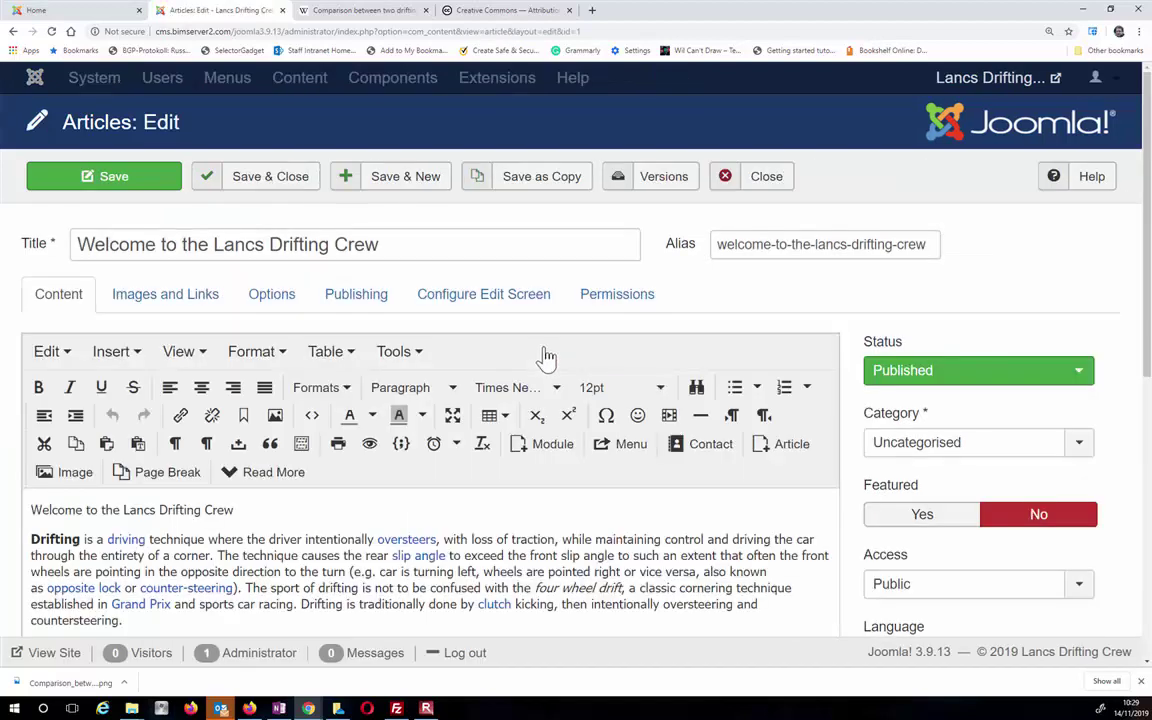
# Place the cursor after the Wikipedia Drifting (motorsport) credit line at the article's end.
pyautogui.scroll(-3, 360, 400)
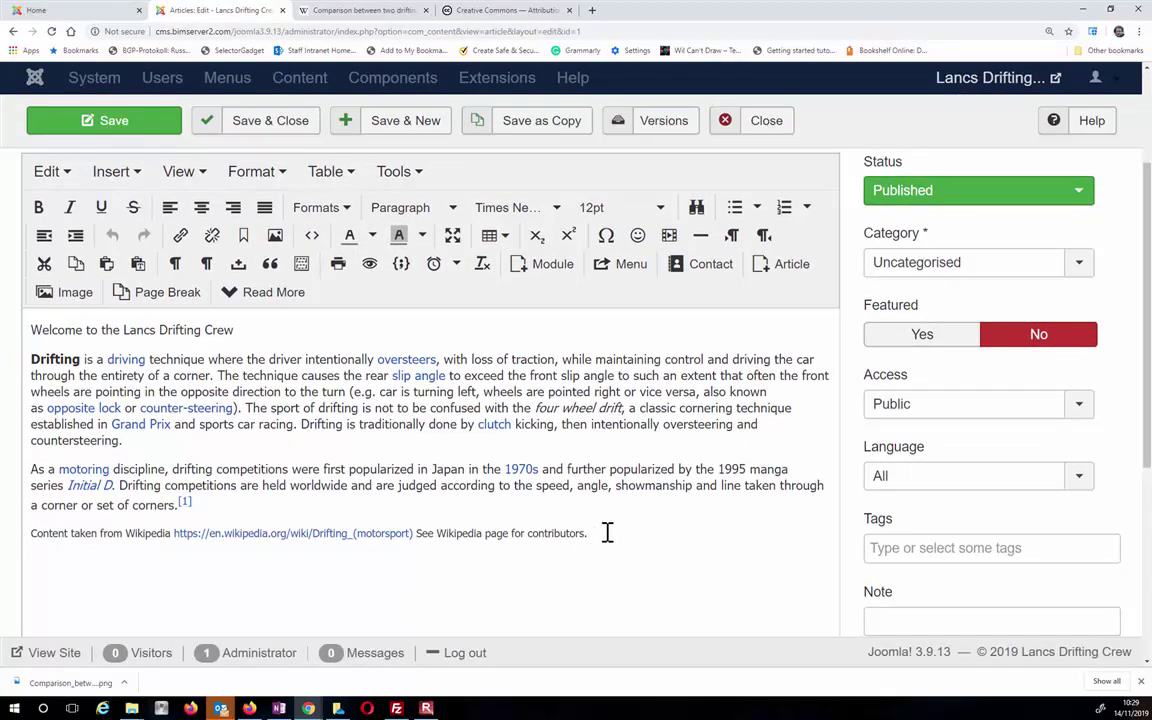
pyautogui.click(607, 531)
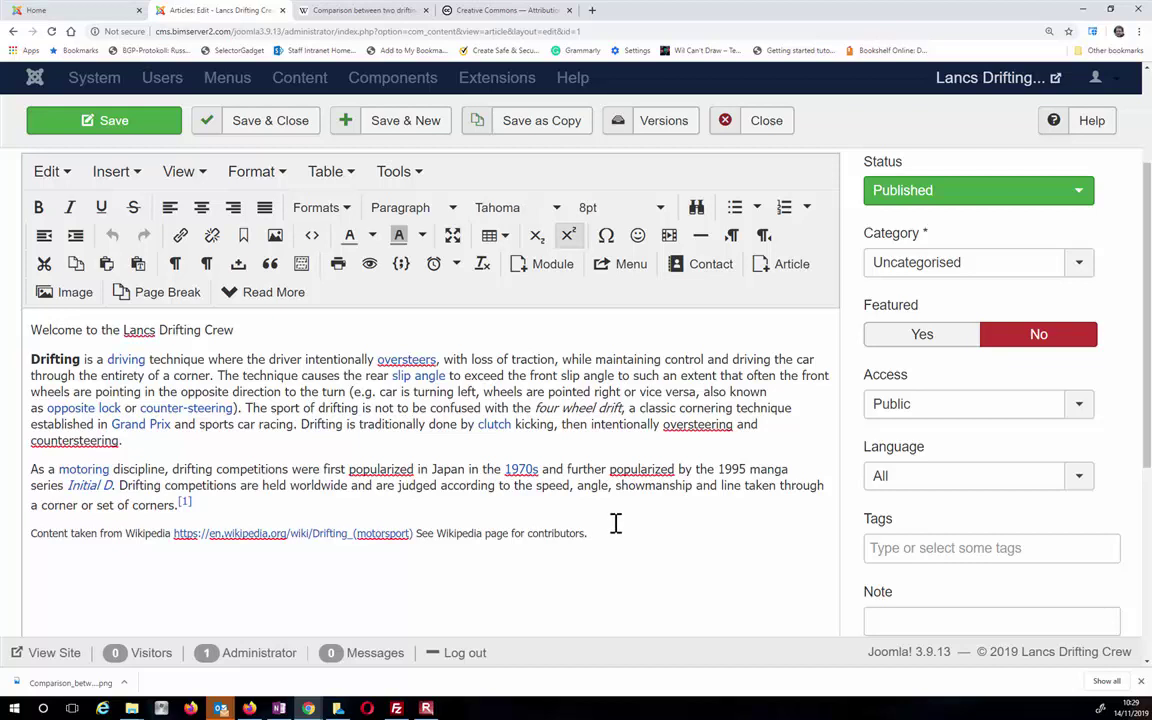
pyautogui.scroll(1, 432, 388)
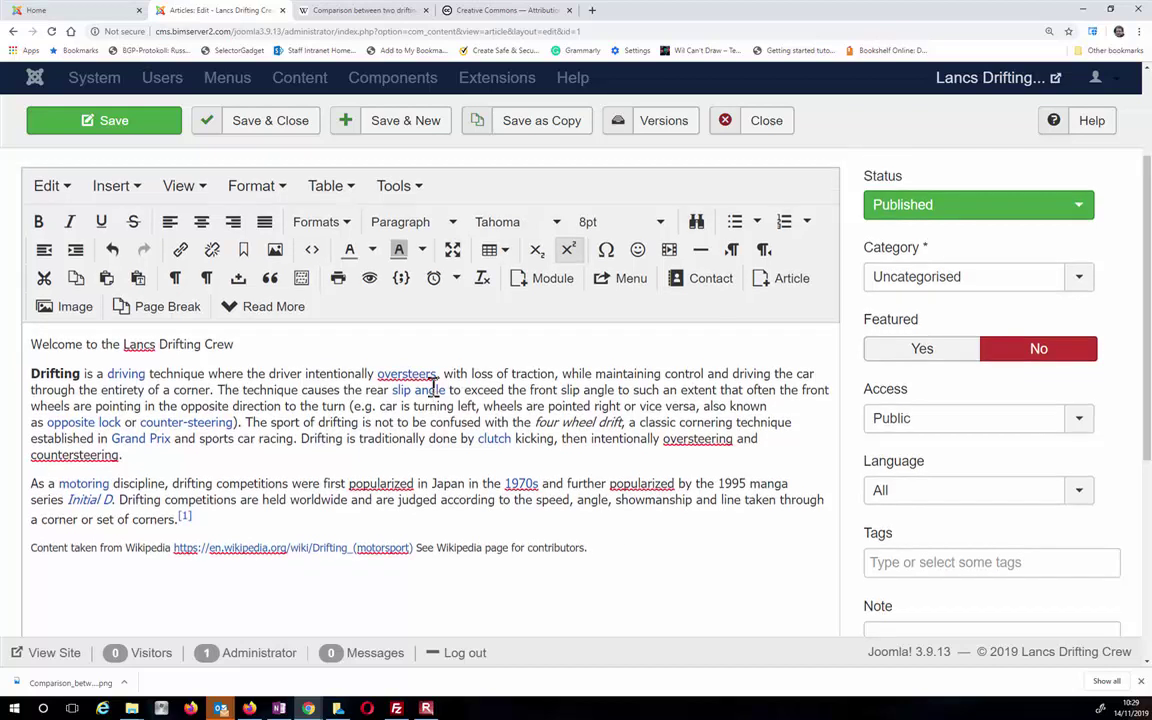
pyautogui.scroll(2, 432, 388)
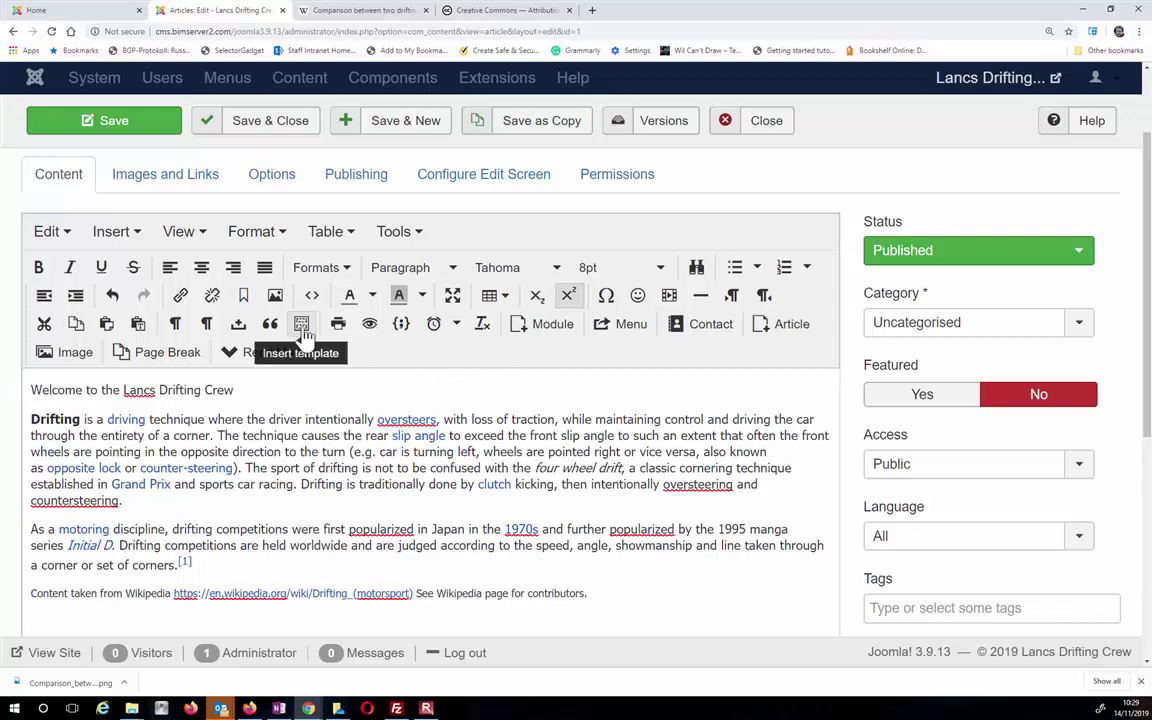
pyautogui.click(276, 298)
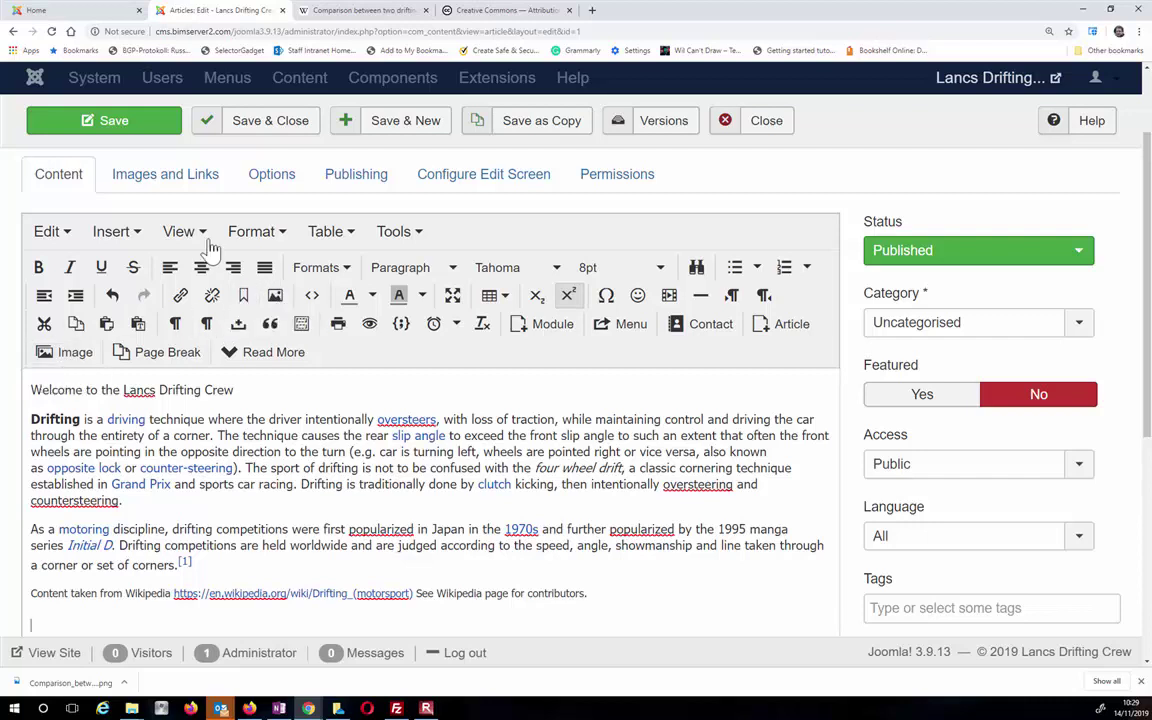
pyautogui.click(182, 193)
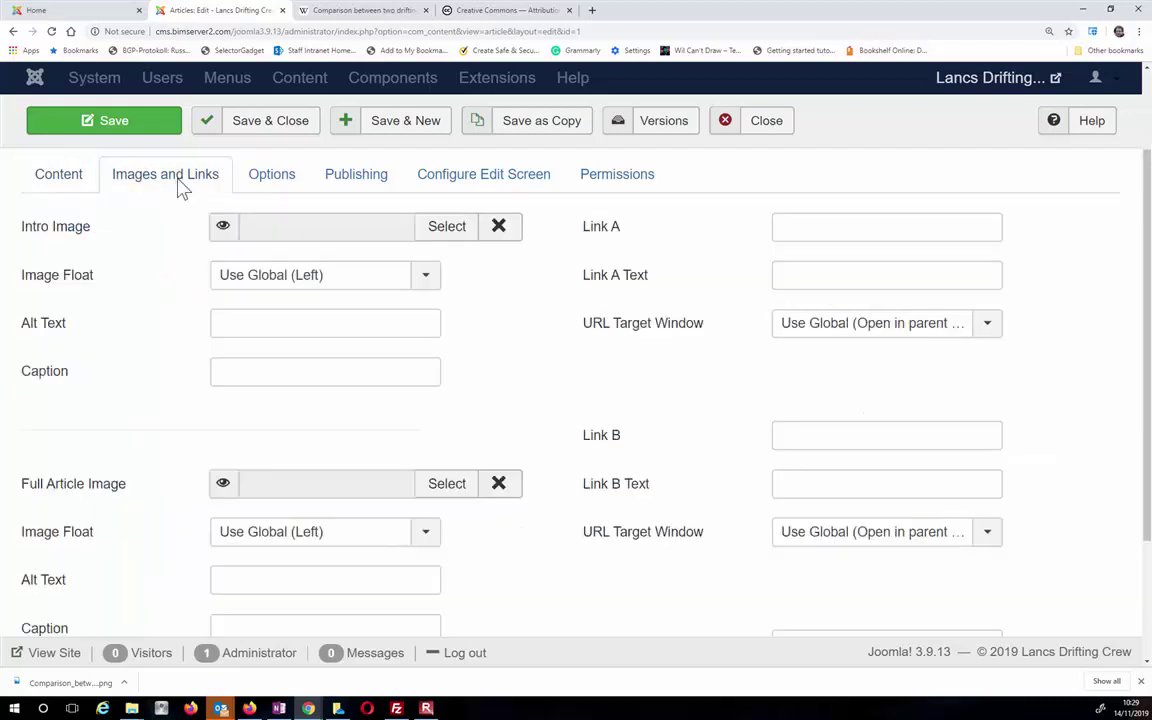
pyautogui.click(90, 186)
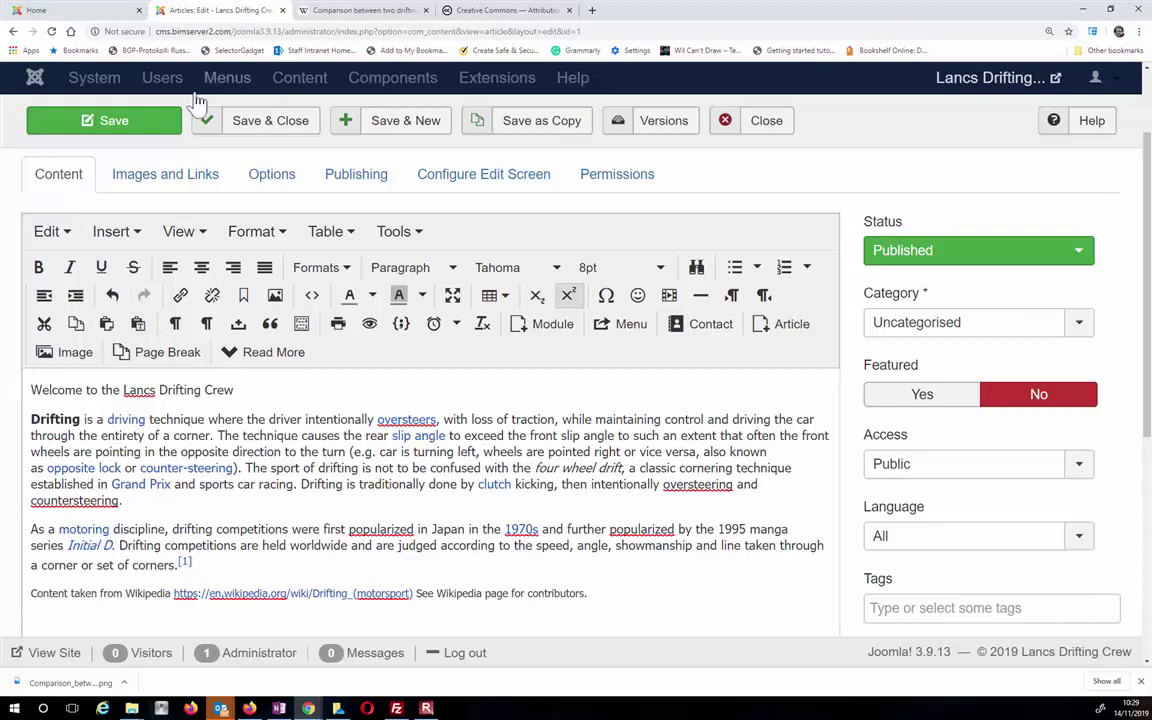
pyautogui.click(111, 233)
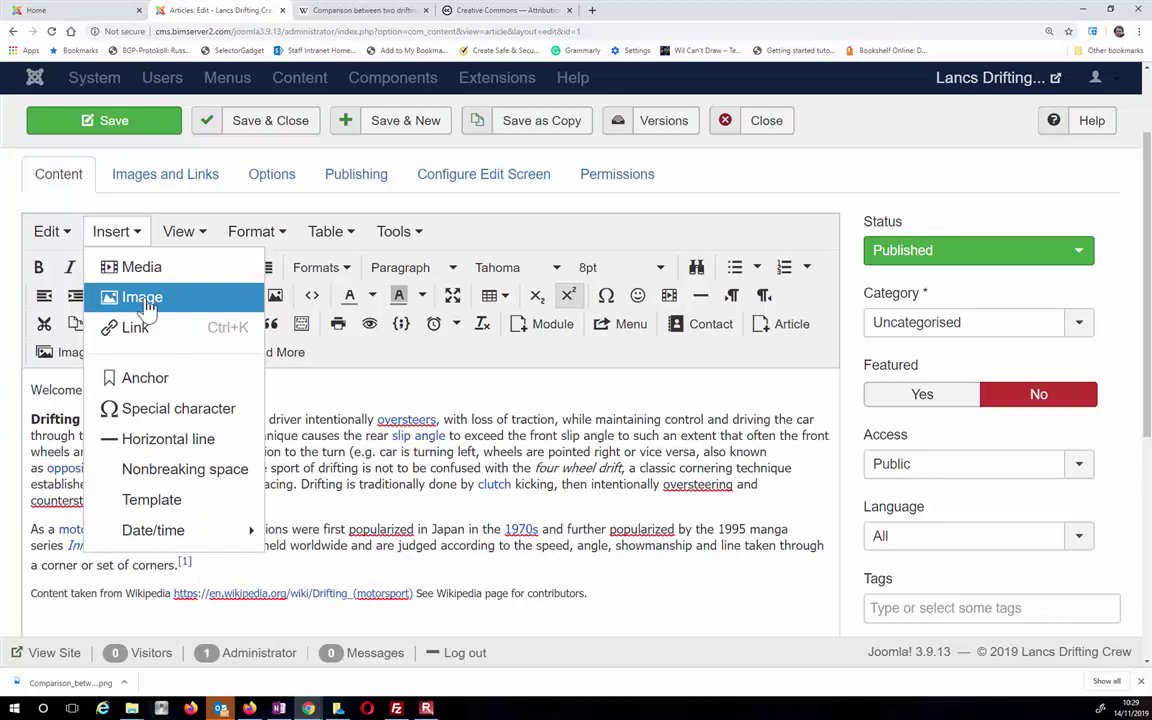
pyautogui.click(143, 303)
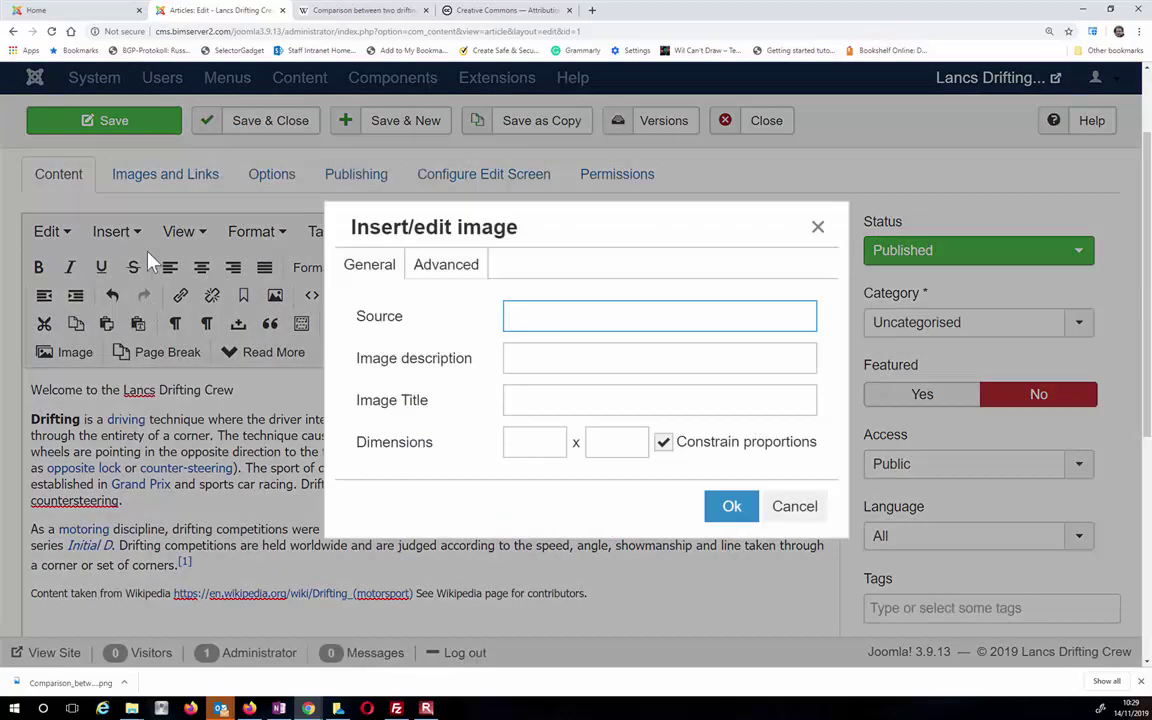
pyautogui.click(450, 265)
pyautogui.click(362, 263)
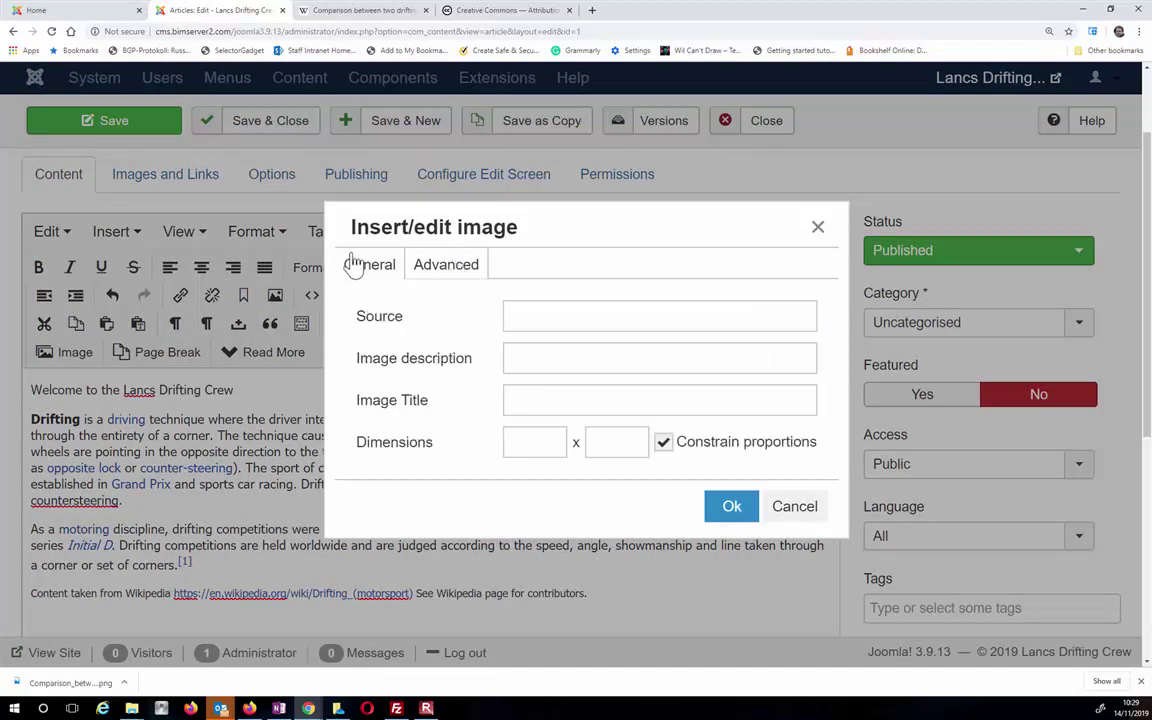
pyautogui.click(508, 314)
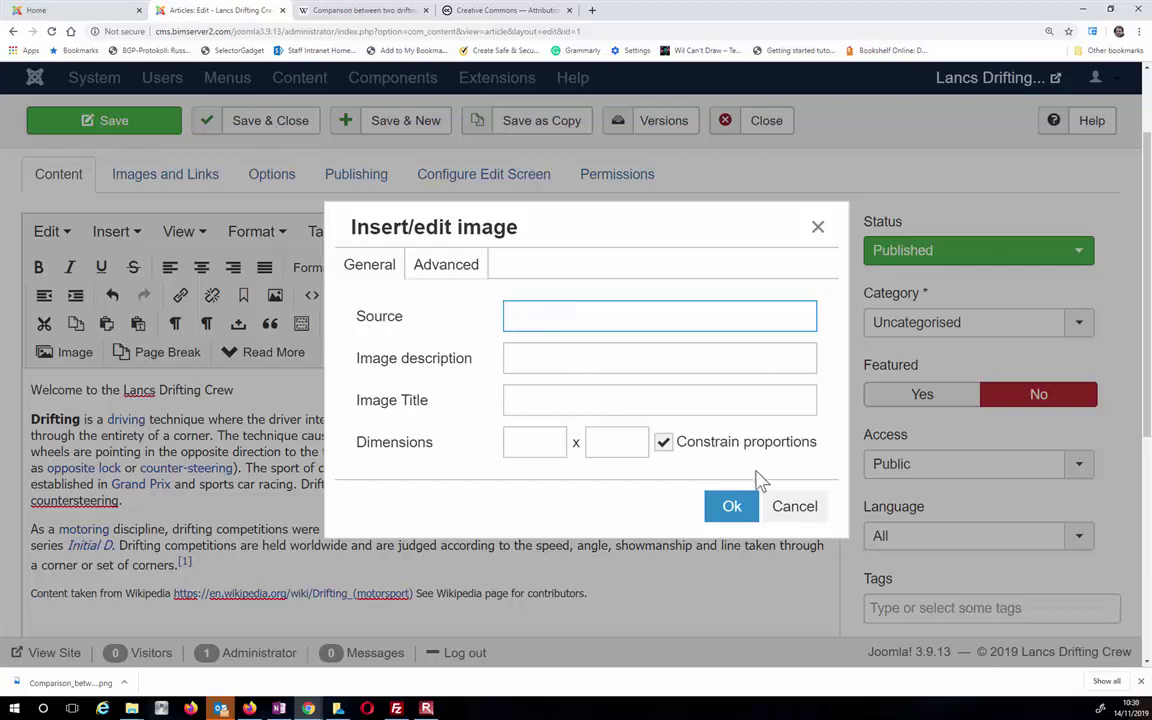
pyautogui.click(790, 506)
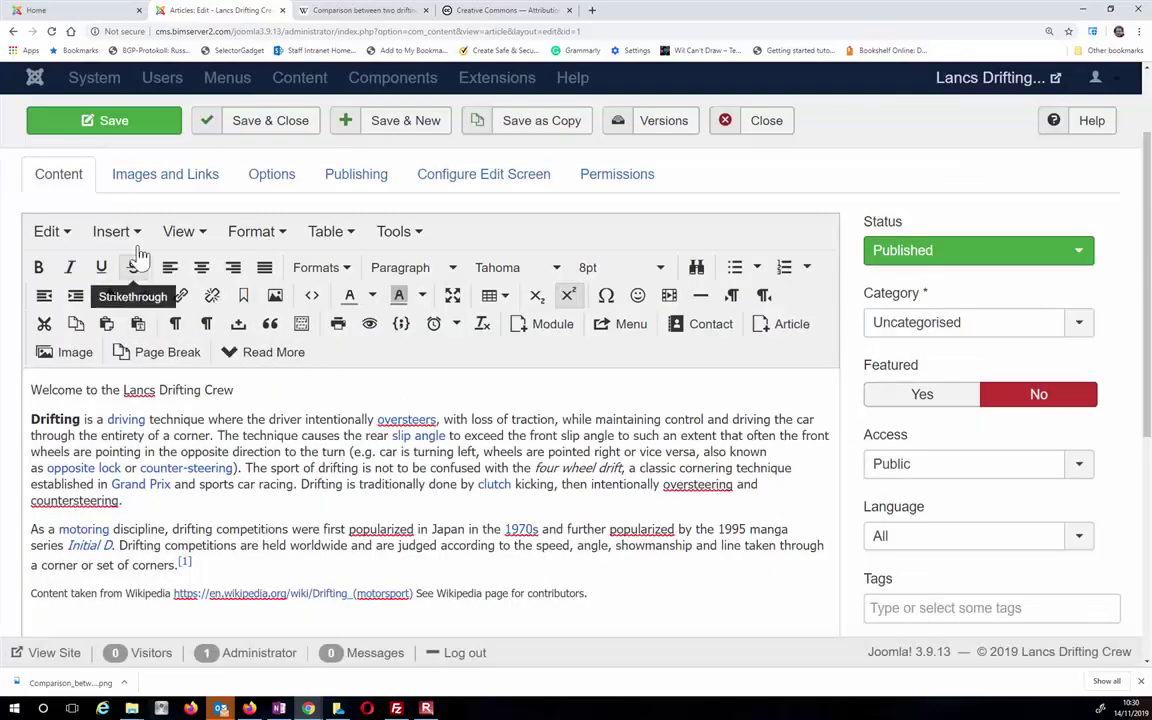
# Set the Full Article Image to the comparison picture from the Drifting folder.
pyautogui.click(152, 188)
pyautogui.scroll(-1, 140, 437)
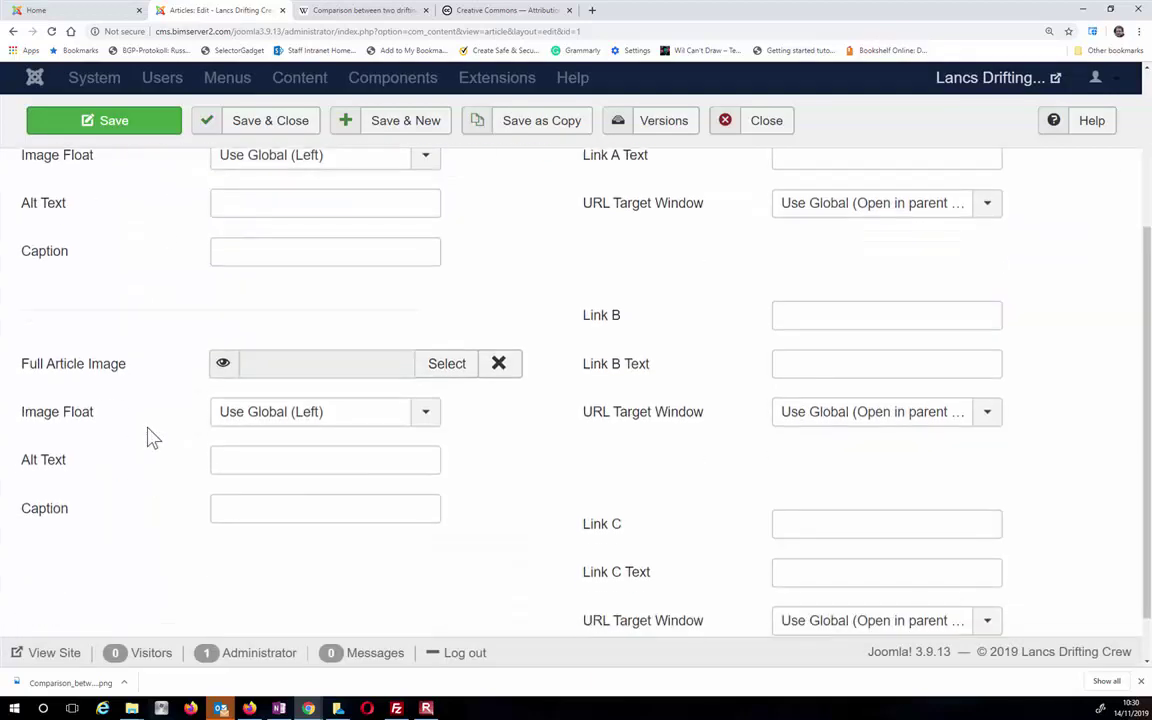
pyautogui.click(447, 363)
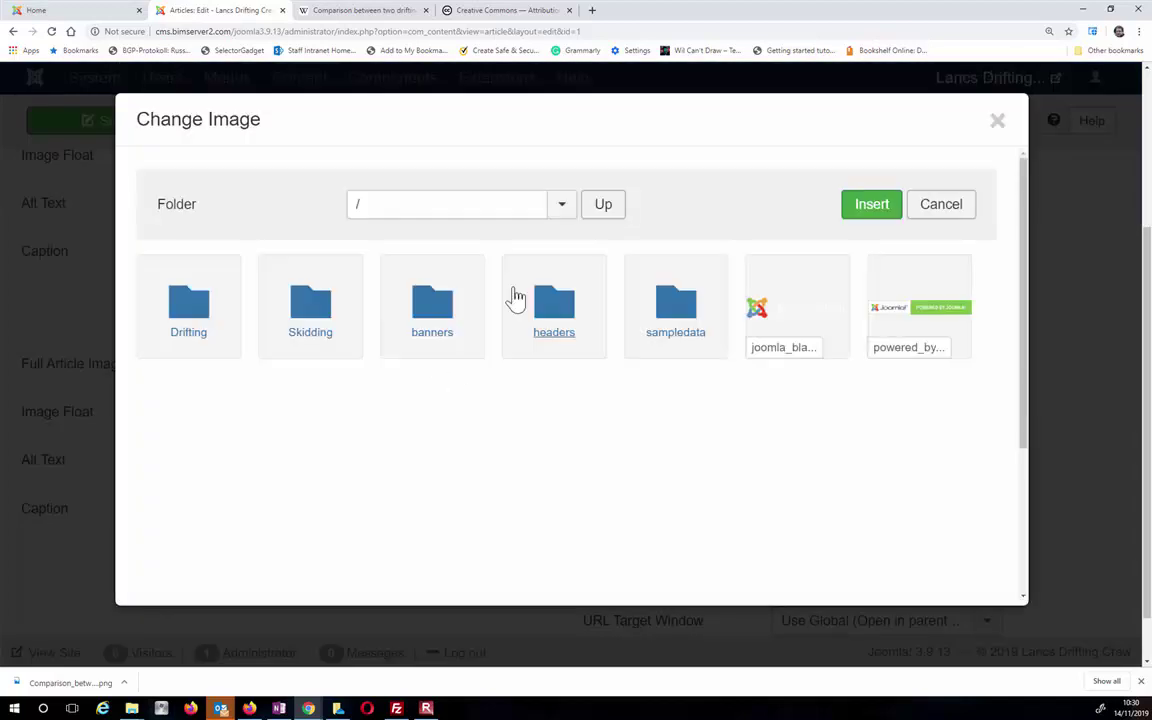
pyautogui.click(197, 328)
pyautogui.click(199, 320)
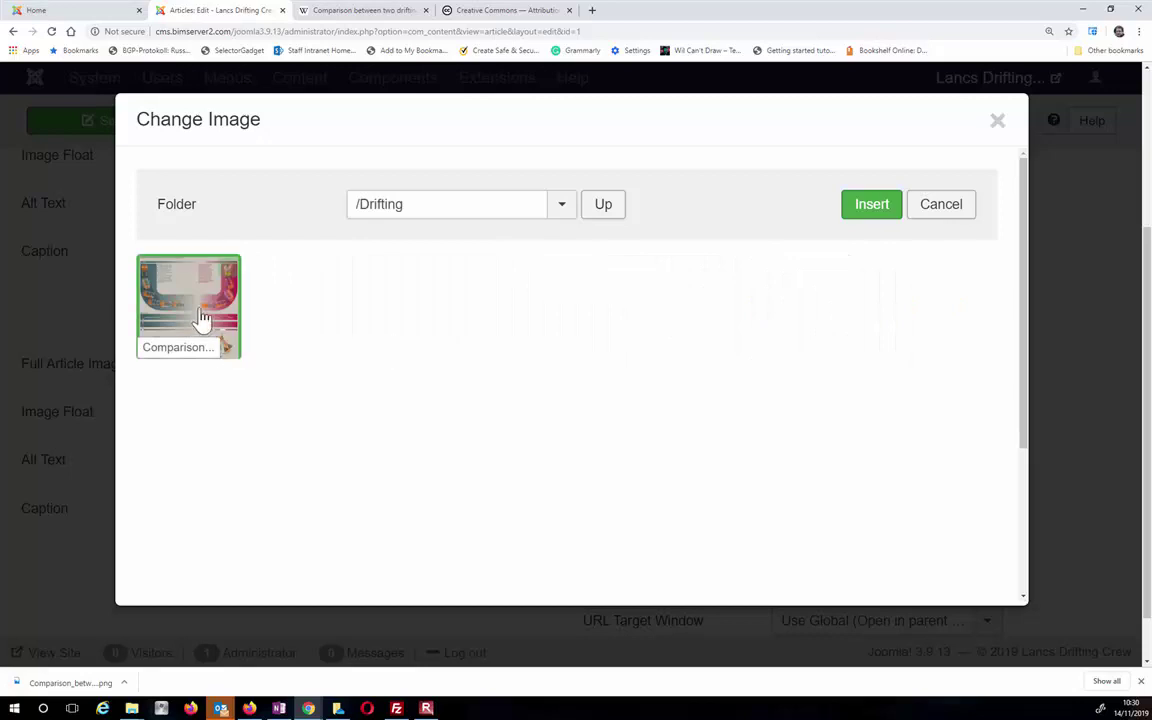
pyautogui.click(852, 212)
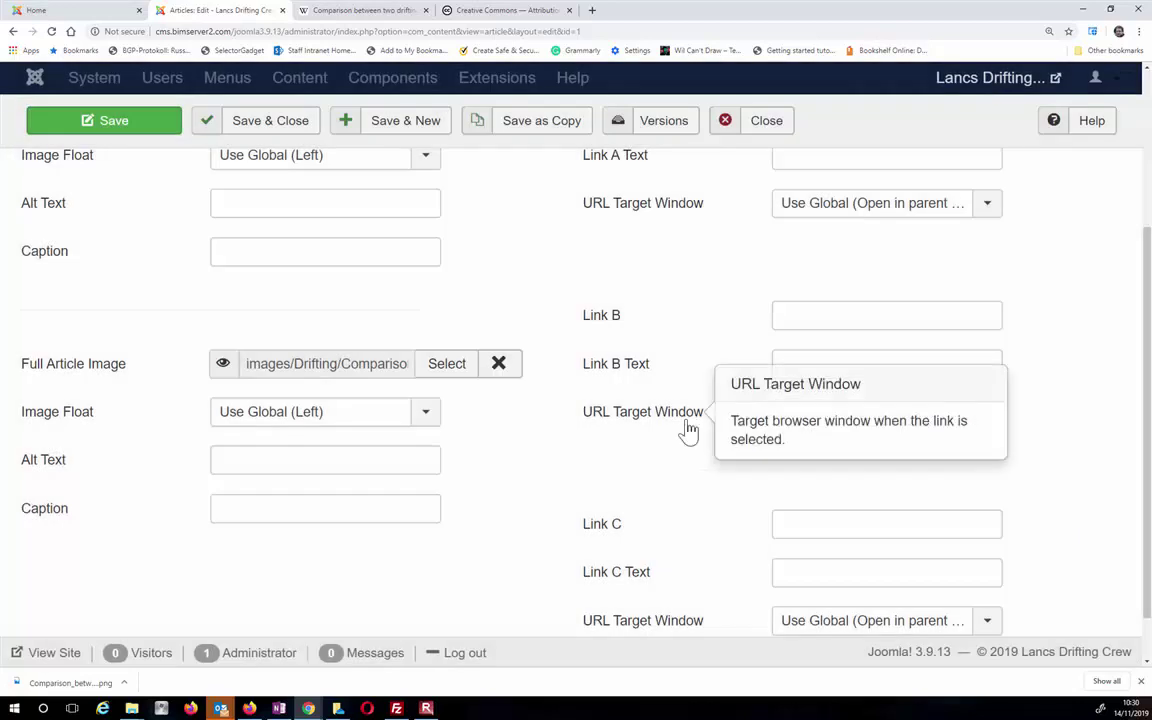
# Save the welcome article with its new full article image and review the page.
pyautogui.scroll(4, 532, 458)
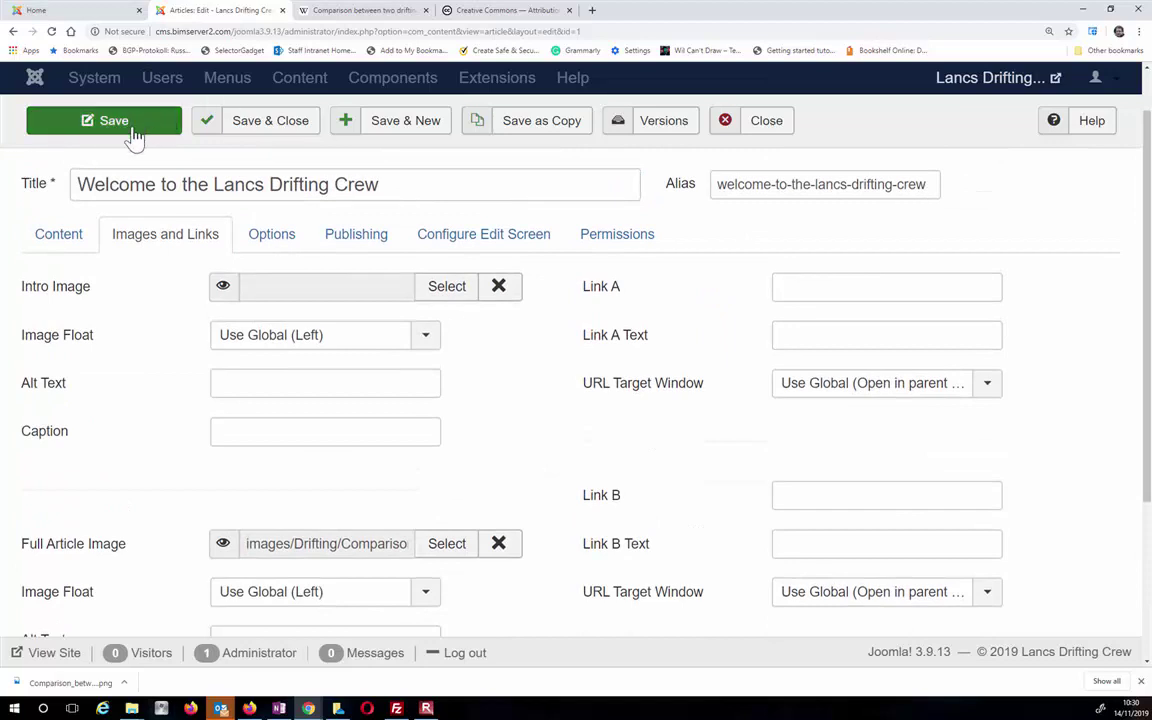
pyautogui.click(58, 238)
pyautogui.scroll(-5, 238, 360)
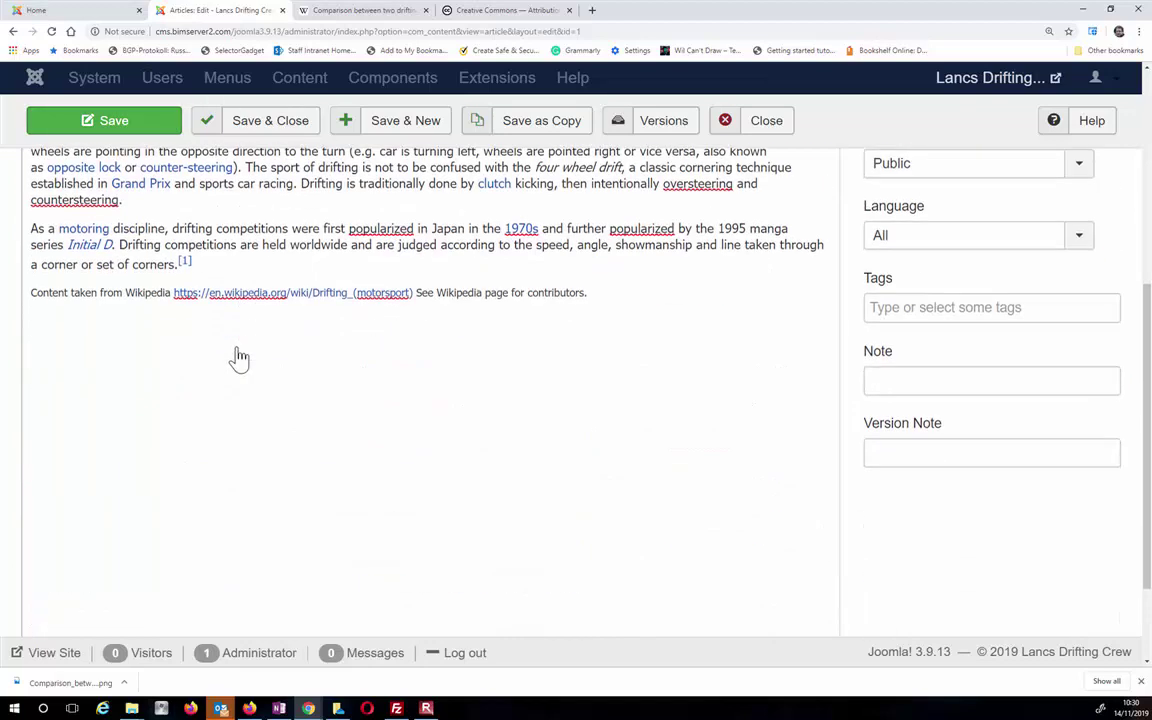
pyautogui.scroll(5, 235, 345)
pyautogui.scroll(-2, 235, 345)
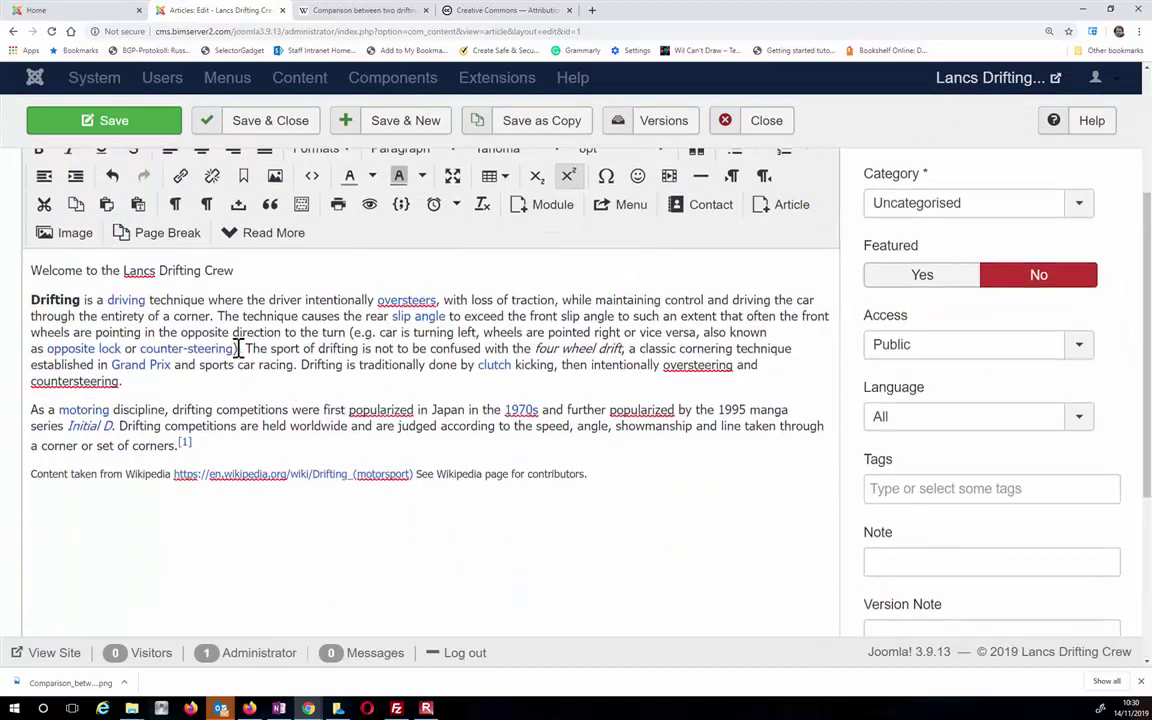
pyautogui.scroll(1, 238, 347)
pyautogui.scroll(2, 257, 341)
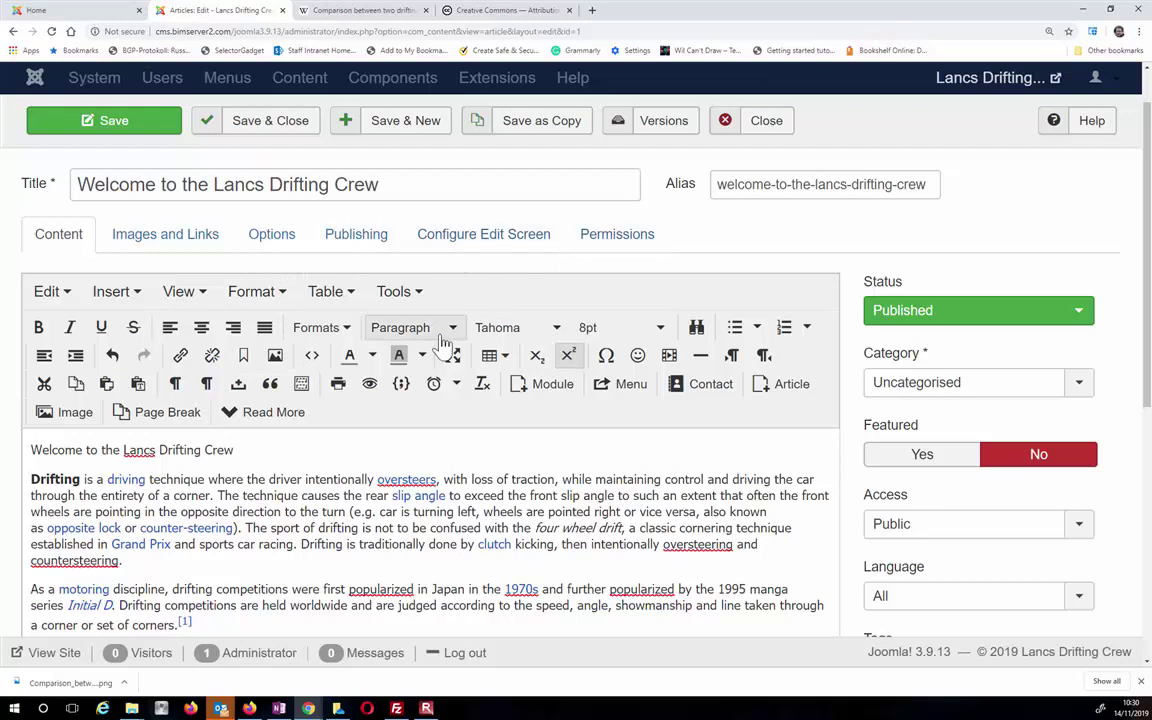
pyautogui.scroll(-3, 437, 344)
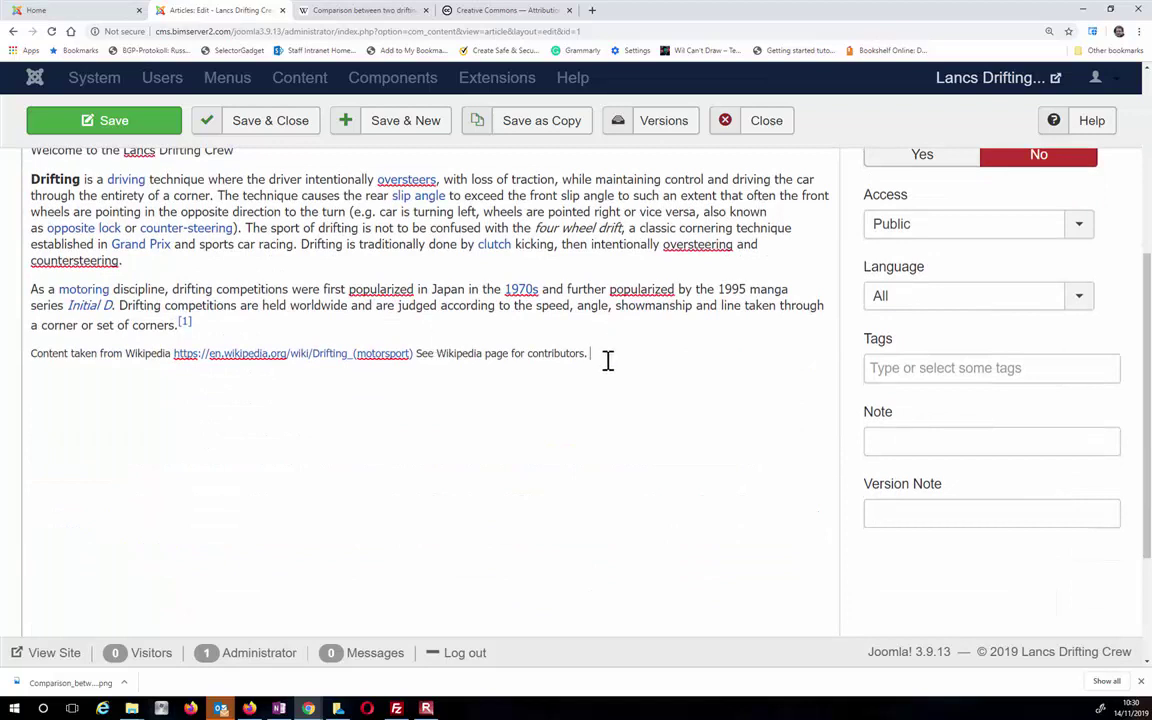
pyautogui.scroll(2, 522, 352)
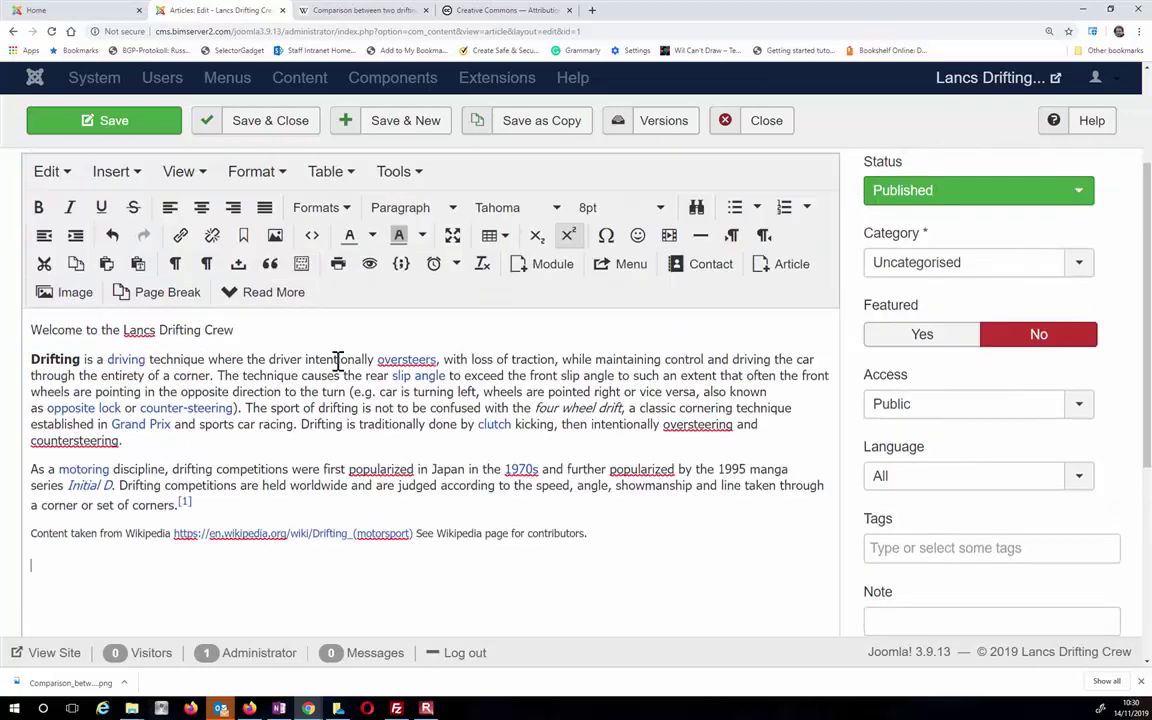
# Pick the comparison diagram from images/Drifting in the Image dialog and focus the Caption field.
pyautogui.click(70, 296)
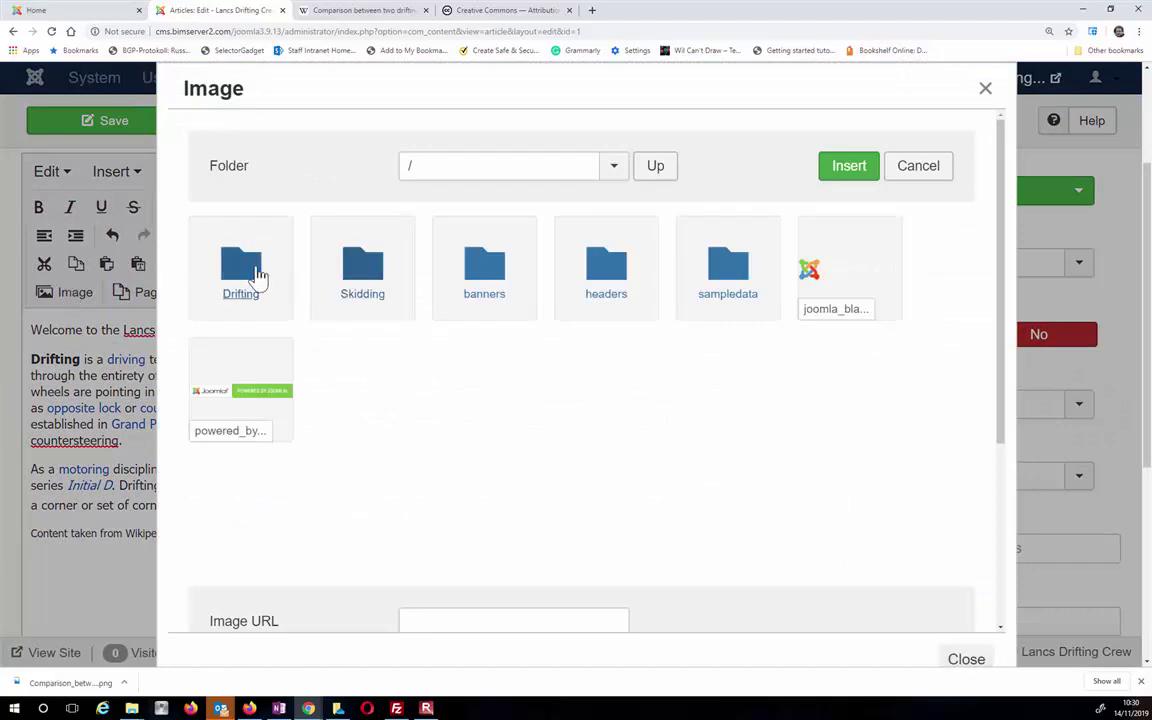
pyautogui.click(257, 278)
pyautogui.click(257, 278)
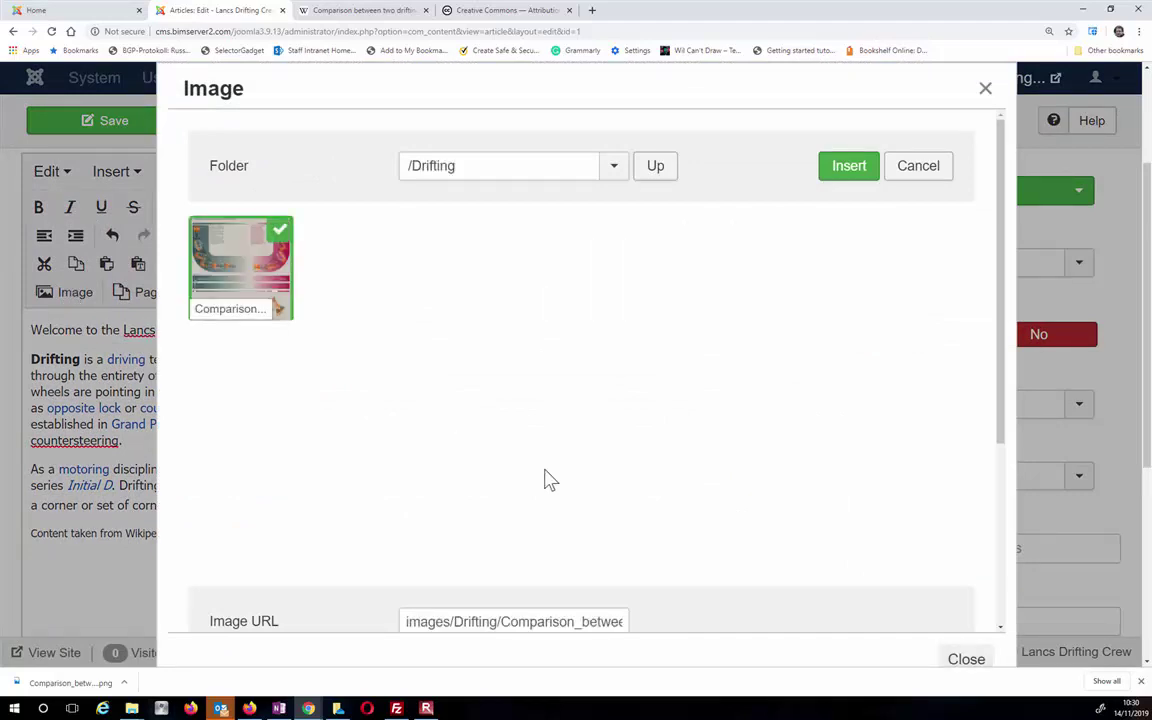
pyautogui.scroll(-2, 600, 490)
pyautogui.scroll(-1, 707, 505)
pyautogui.click(555, 442)
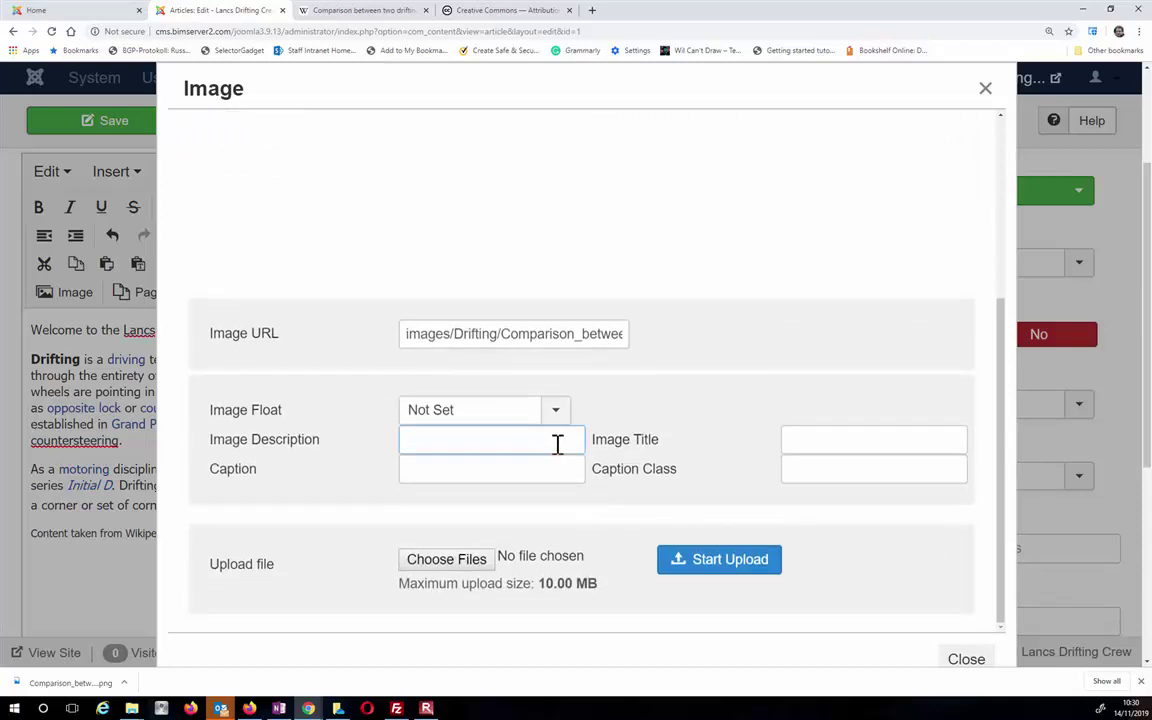
pyautogui.click(527, 472)
pyautogui.click(522, 442)
# Copy the diagram's attribution credit text, through 'Own work', from the Wikipedia page.
pyautogui.click(370, 12)
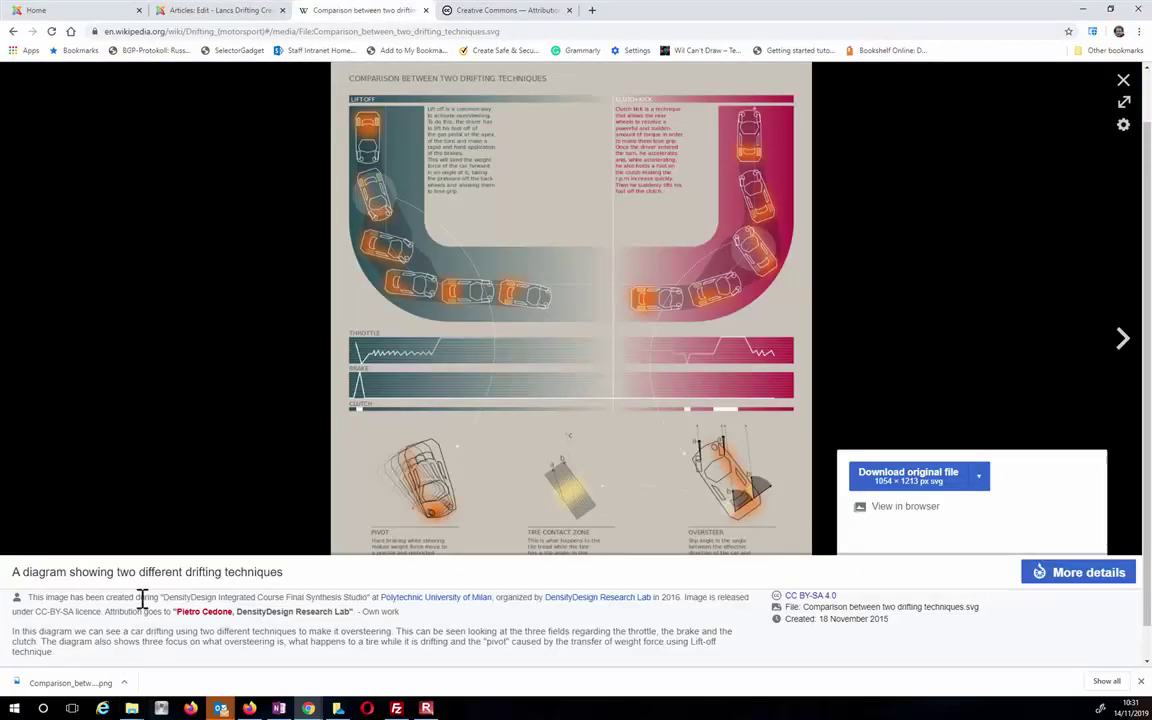
pyautogui.moveTo(34, 597); pyautogui.dragTo(447, 610)
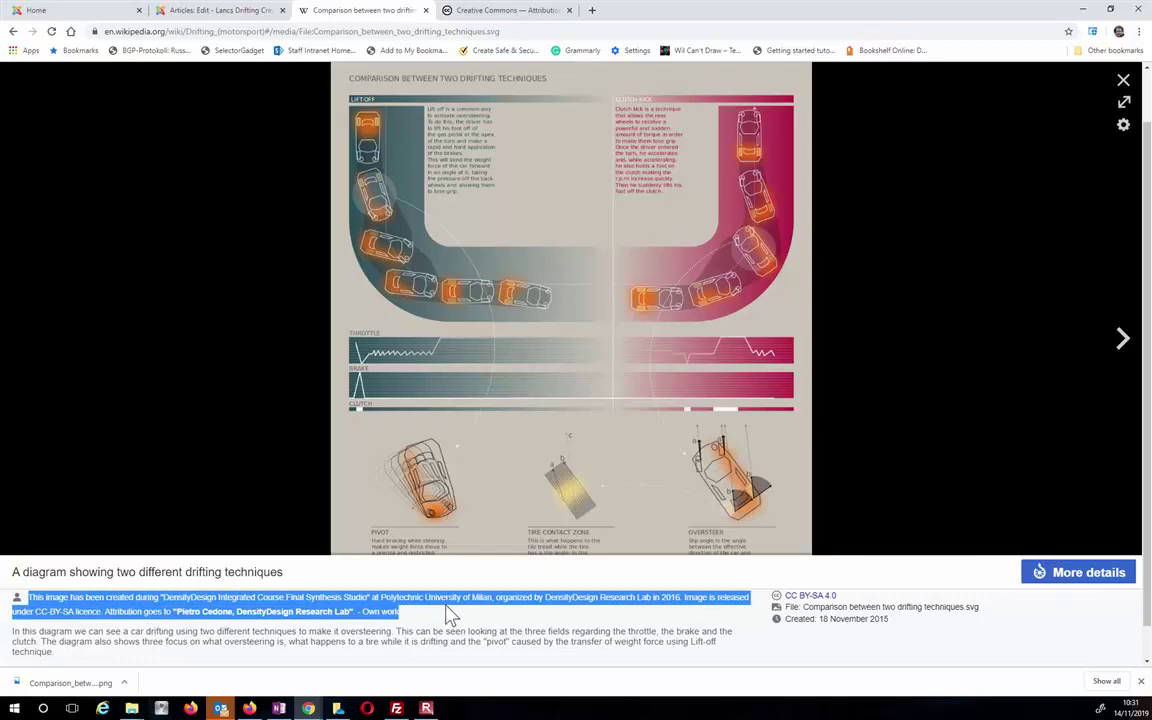
pyautogui.click(222, 12)
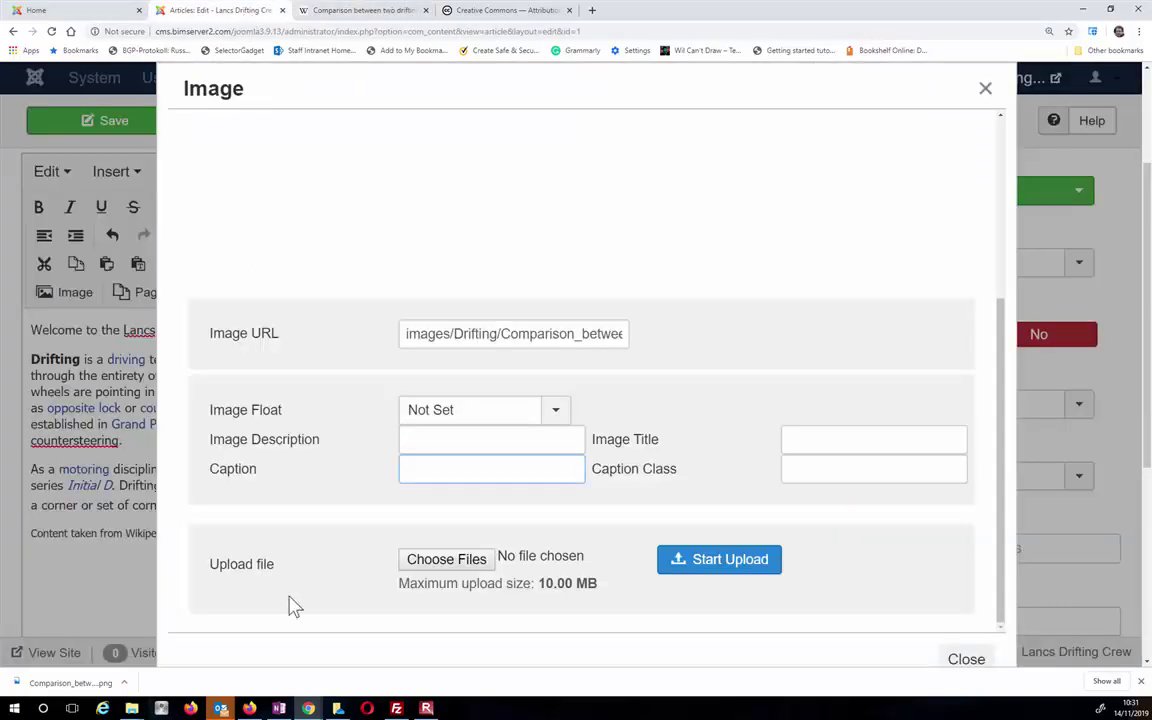
# Paste the Wikipedia credit as the caption and insert the diagram into the article.
pyautogui.hotkey('ctrl', 'v')
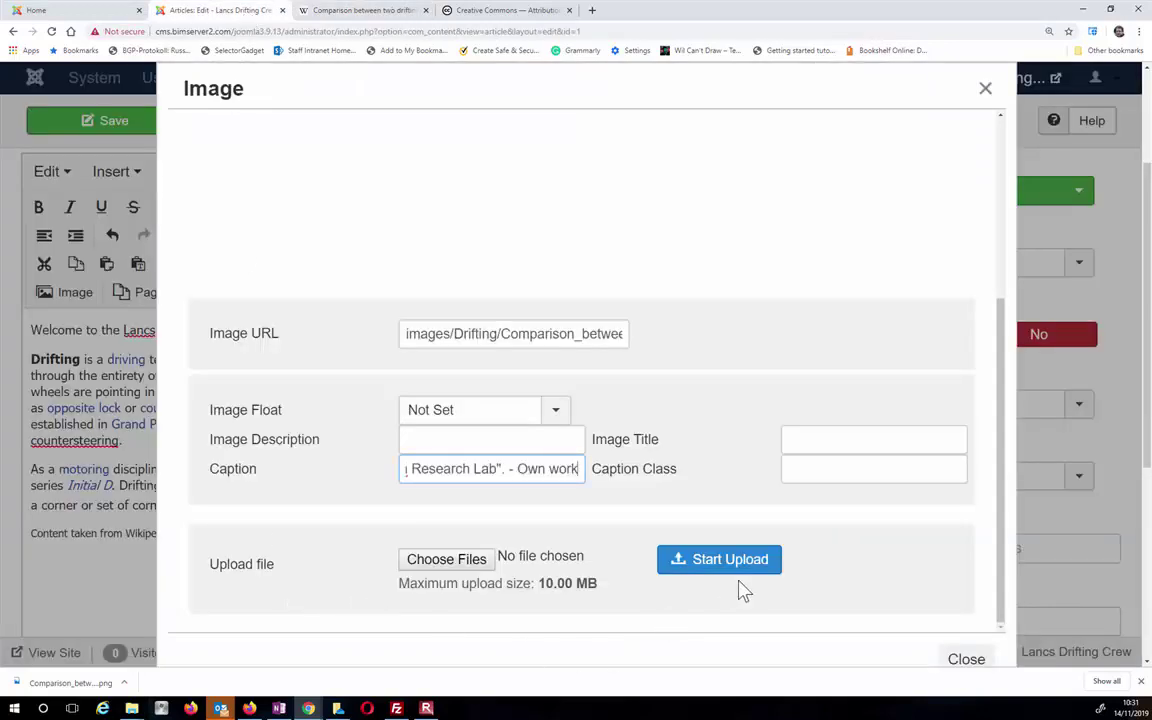
pyautogui.scroll(1, 900, 567)
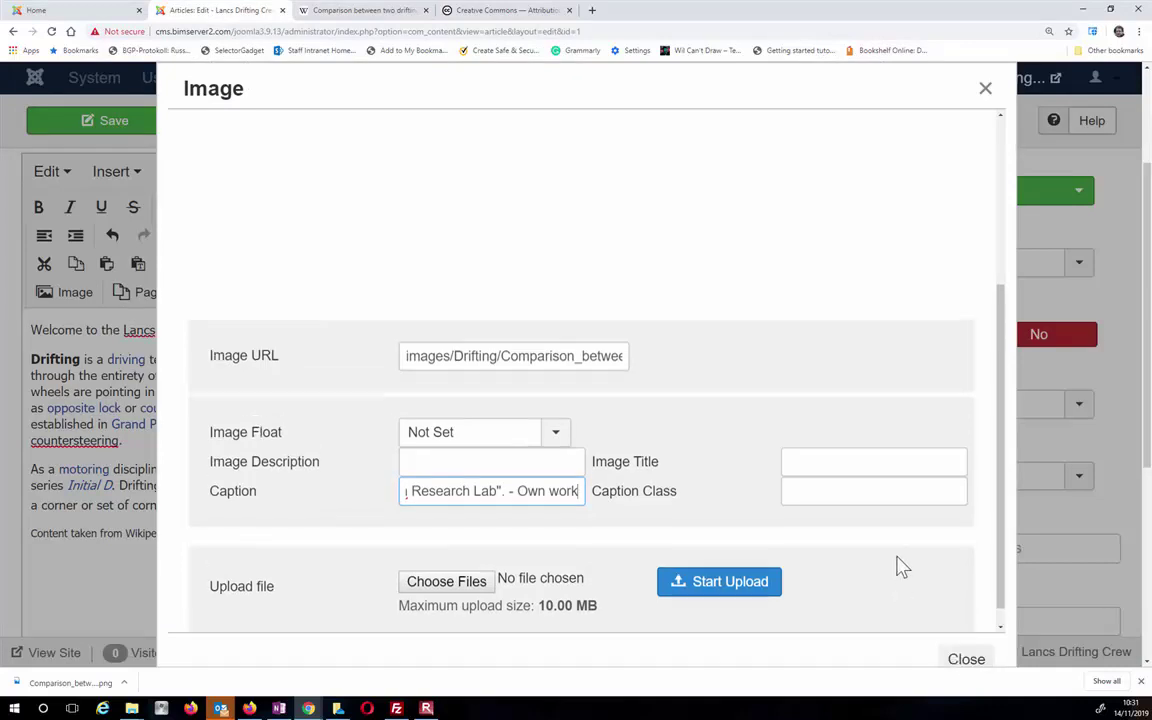
pyautogui.scroll(5, 900, 567)
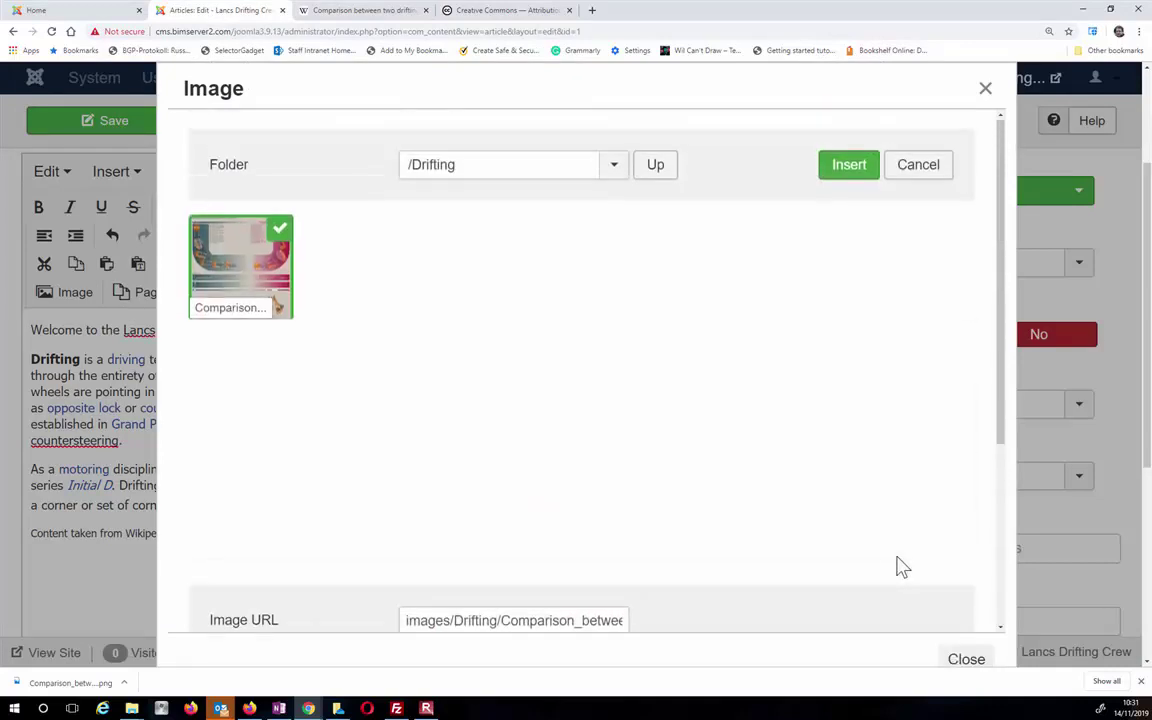
pyautogui.click(848, 166)
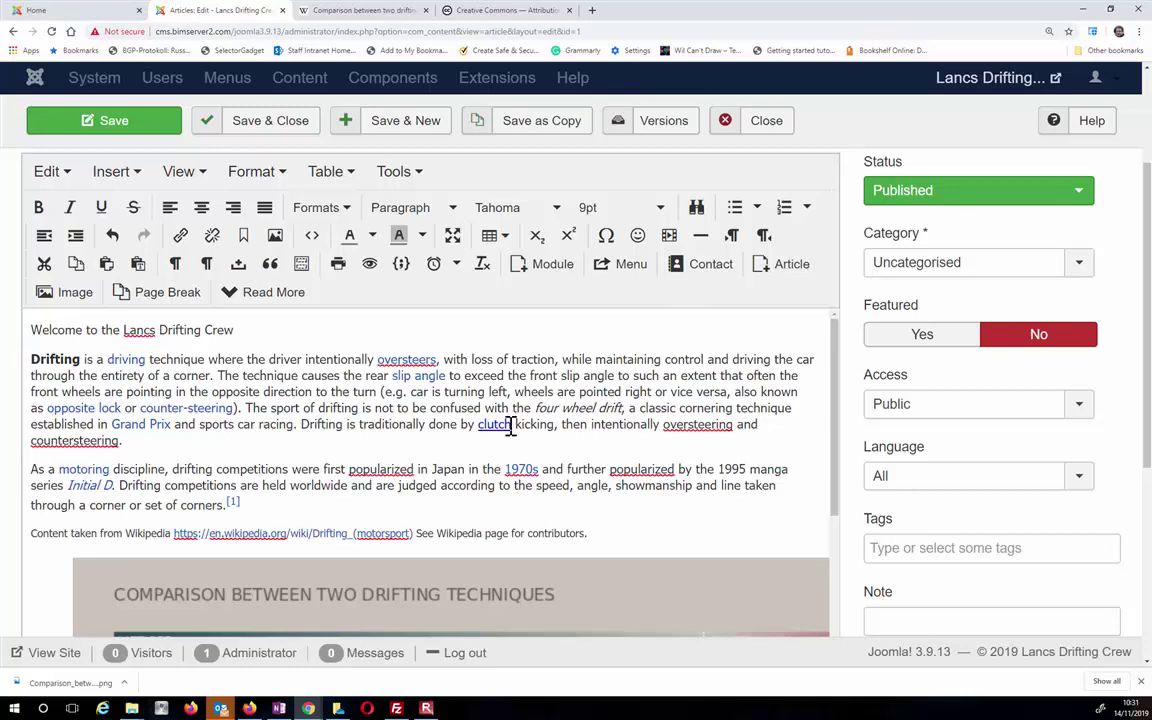
# Save and close the welcome article, returning to the Articles list.
pyautogui.scroll(-3, 510, 427)
pyautogui.scroll(-2, 510, 427)
pyautogui.scroll(2, 510, 427)
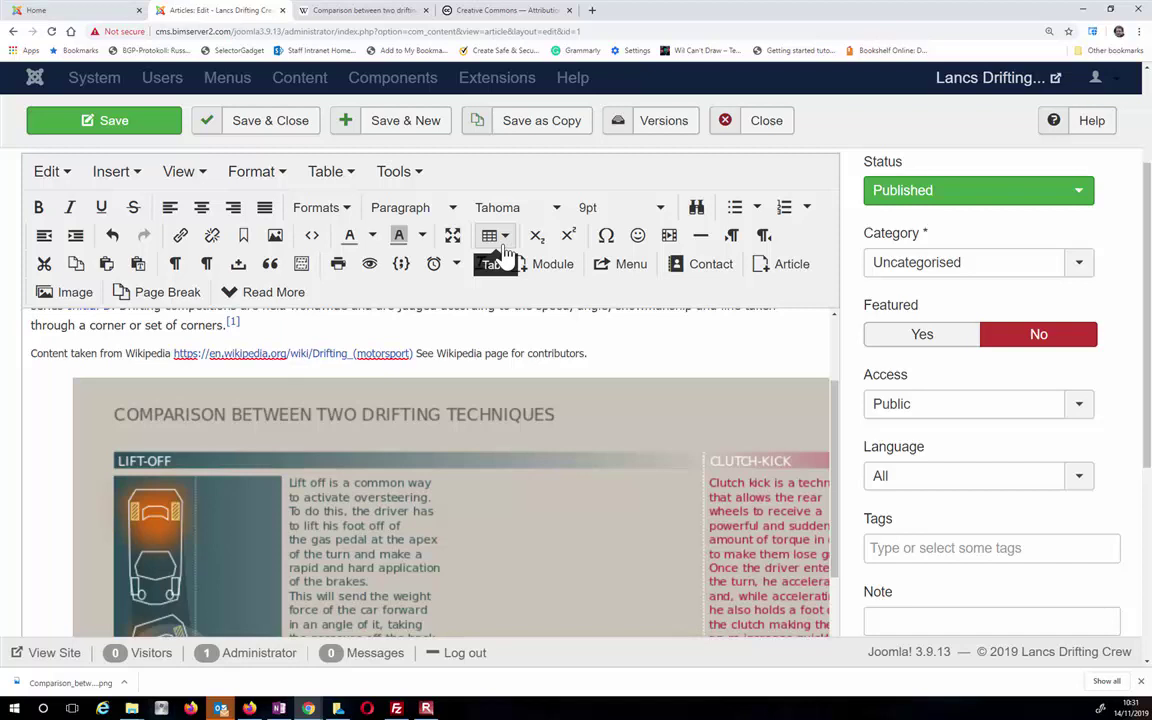
pyautogui.click(269, 133)
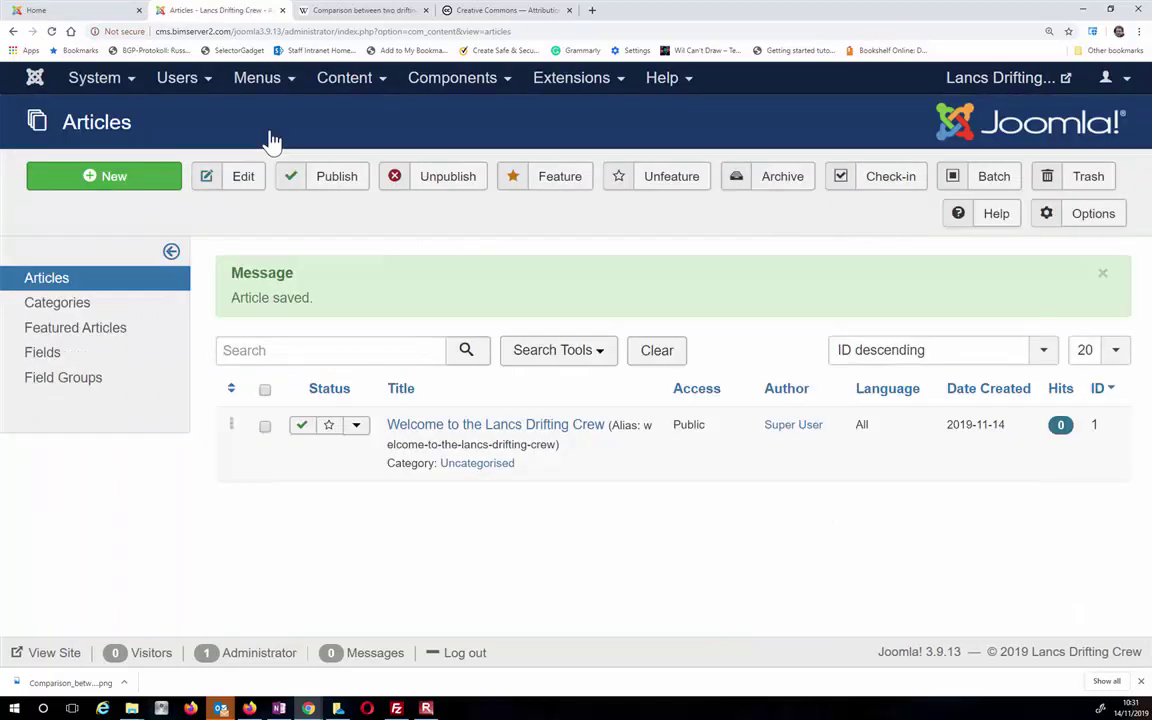
# Reload the public home page so it shows the Lancs Drifting Crew title.
pyautogui.click(92, 18)
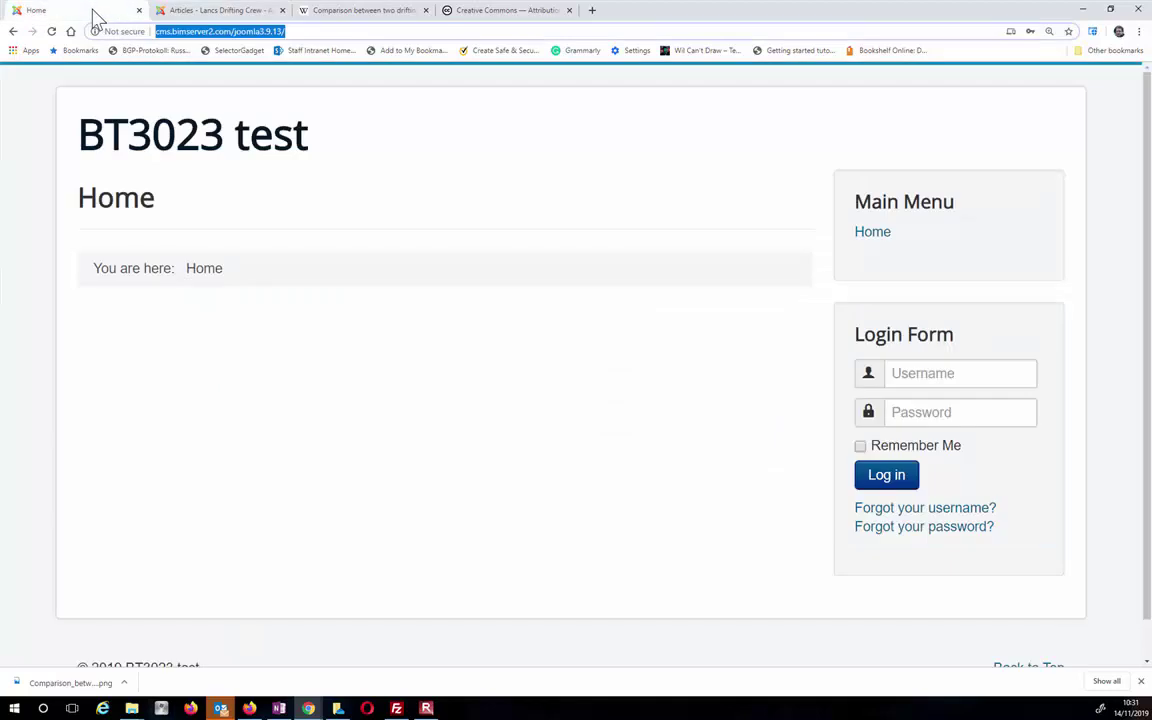
pyautogui.click(57, 35)
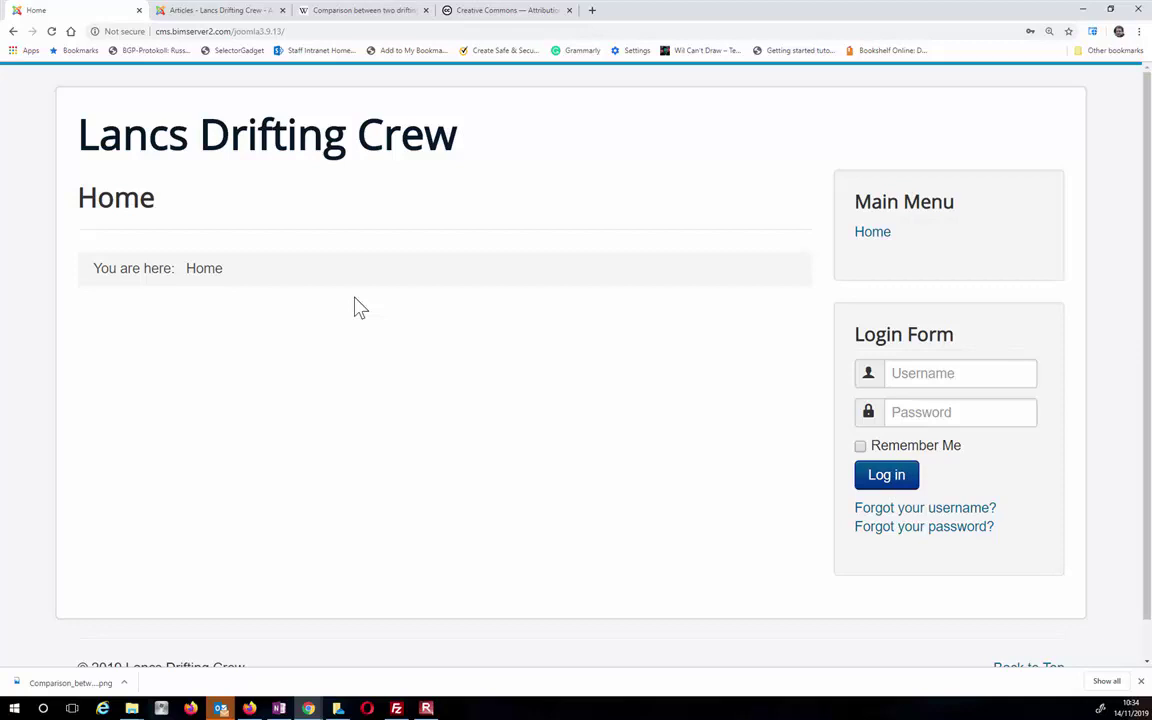
# Return to the Articles - Lancs Drifting Crew administrator tab.
pyautogui.click(184, 12)
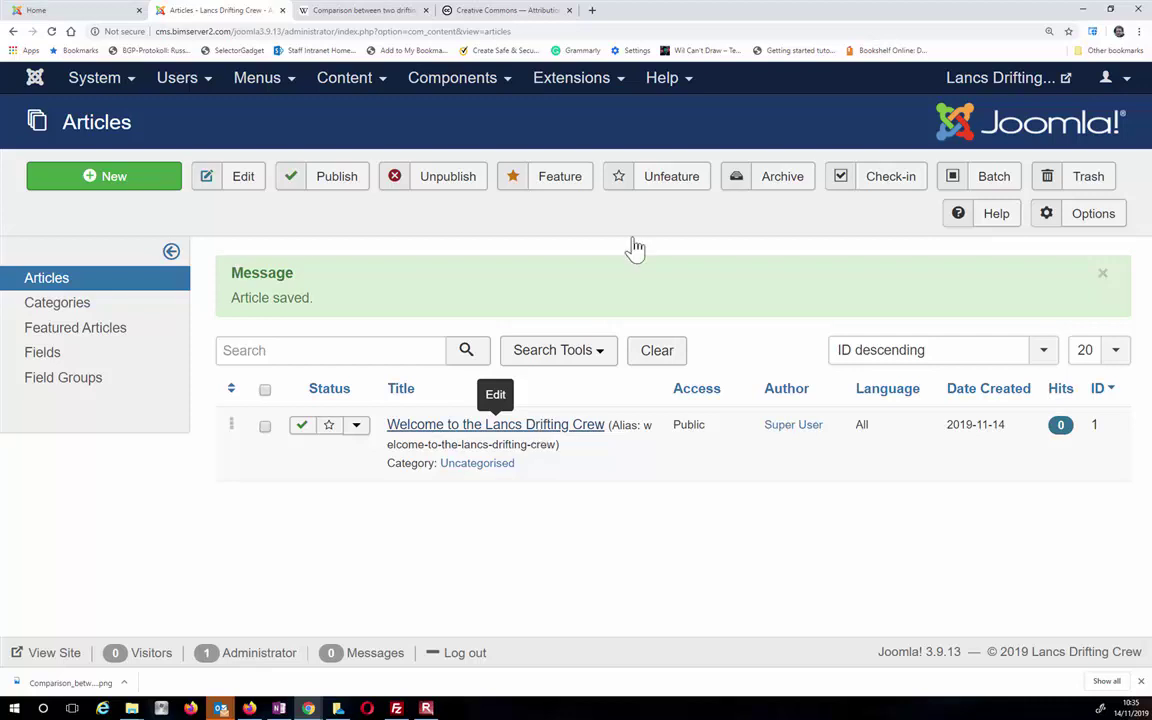
# Go to Content > Categories and start a new article category.
pyautogui.click(337, 79)
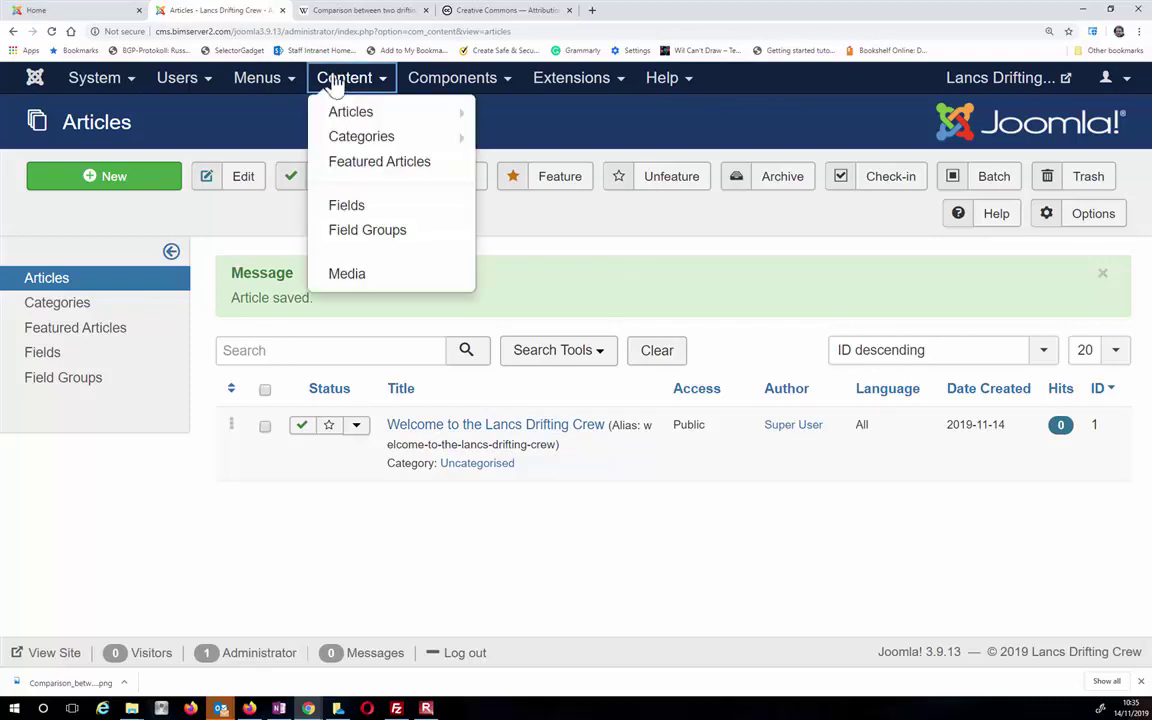
pyautogui.moveTo(339, 118)
pyautogui.click(340, 140)
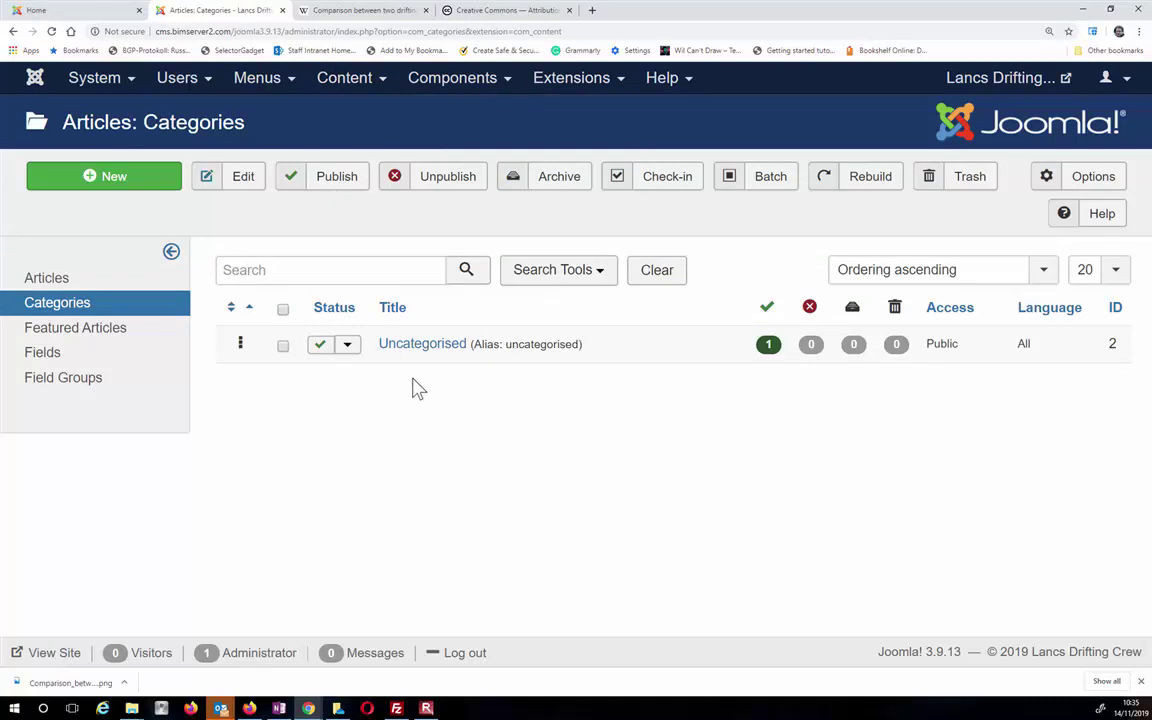
pyautogui.click(150, 190)
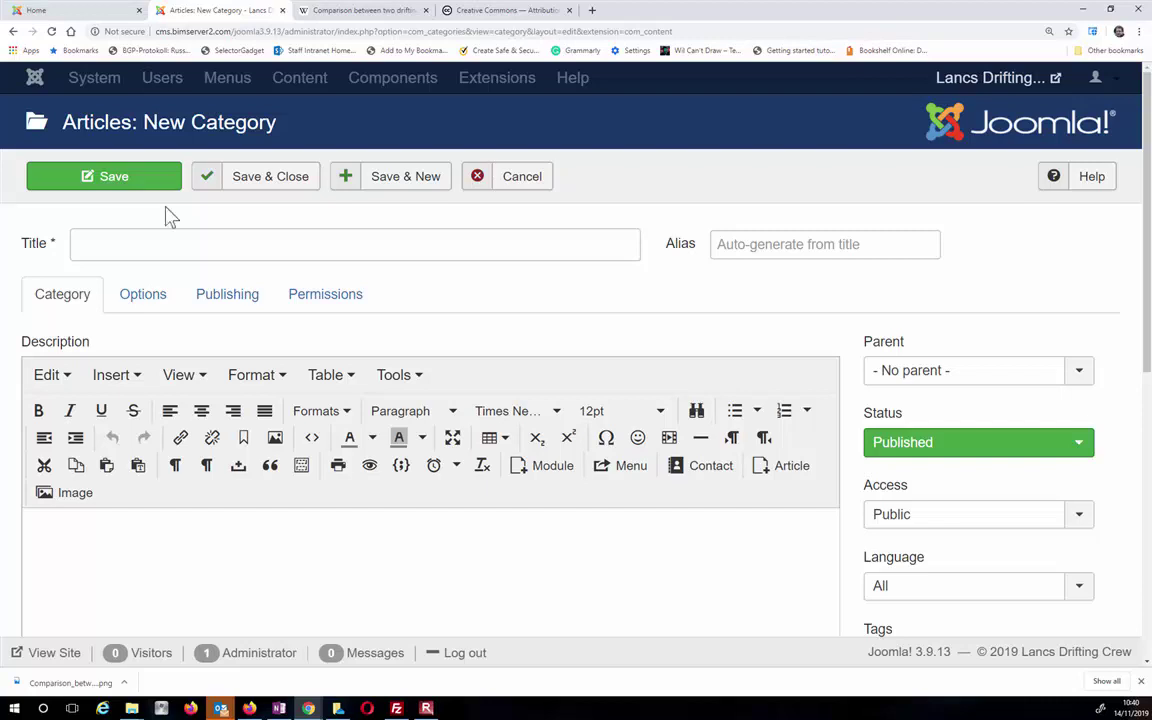
# Enter 'Drifting' as the new category's title, then move into the Description editor.
pyautogui.click(158, 244)
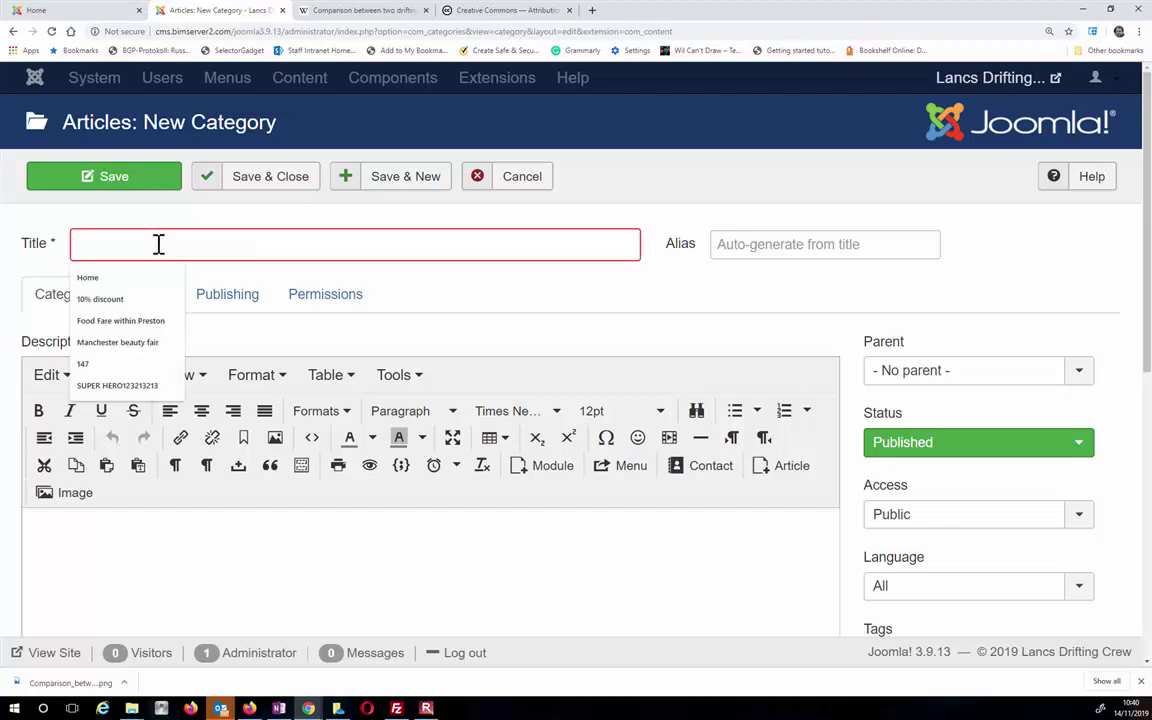
pyautogui.click(162, 217)
pyautogui.click(156, 238)
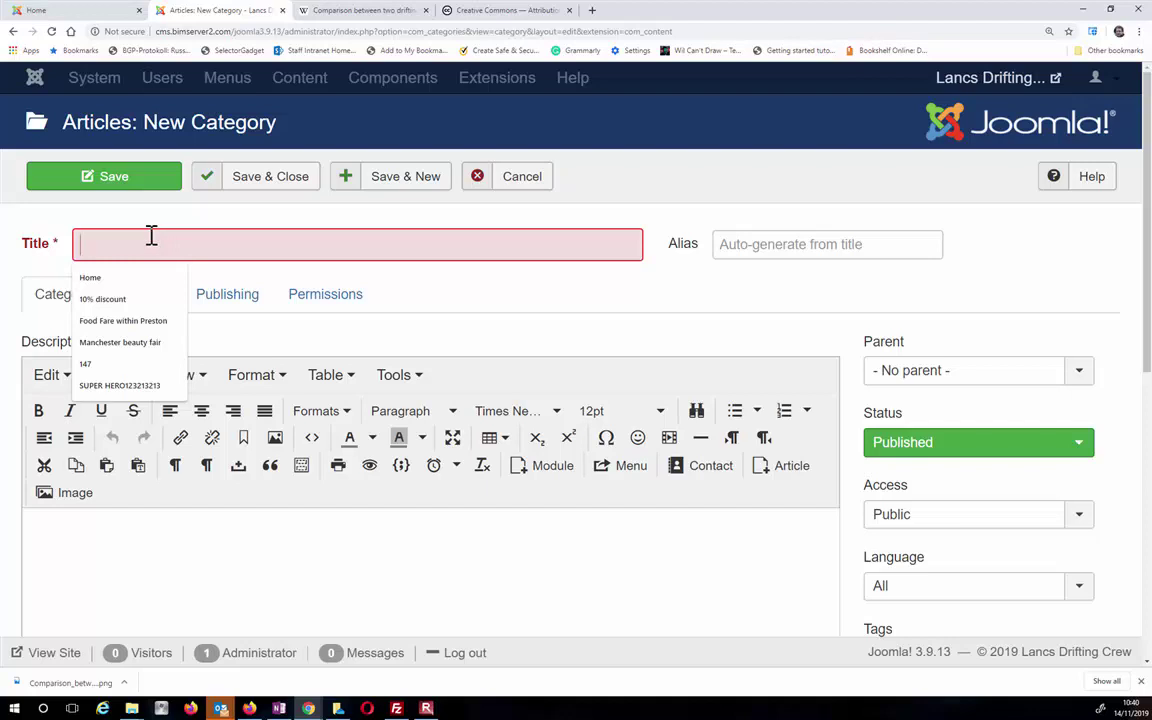
pyautogui.write('Drifting')
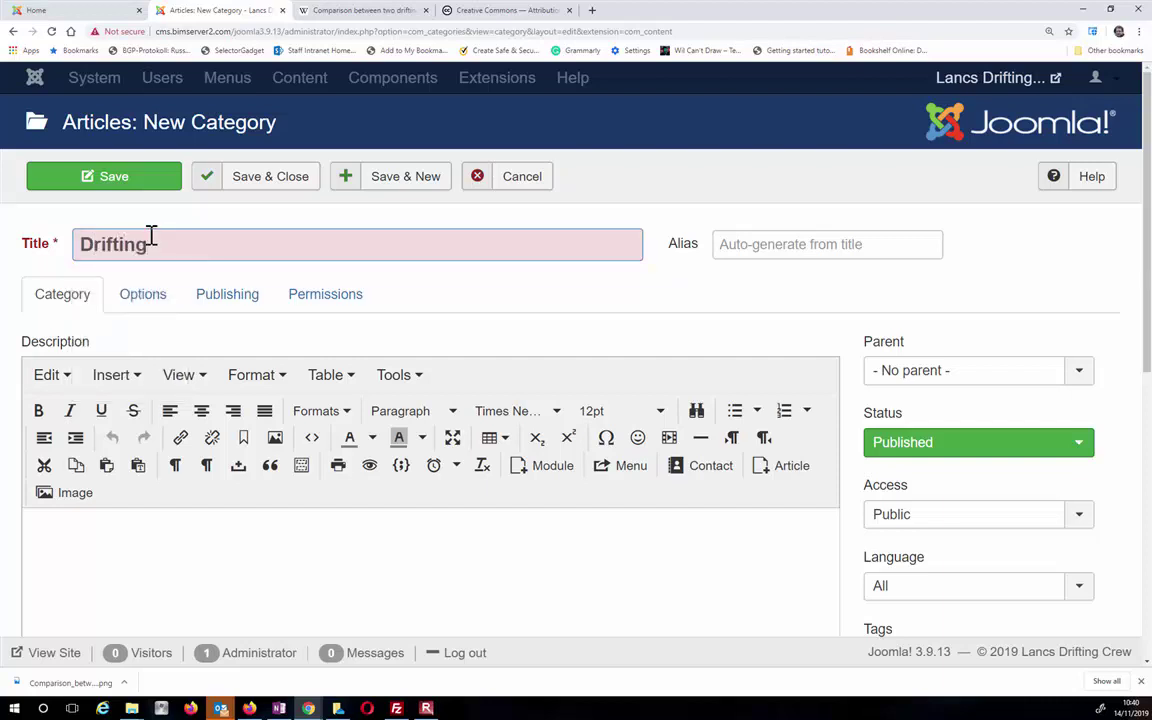
pyautogui.scroll(-1, 180, 481)
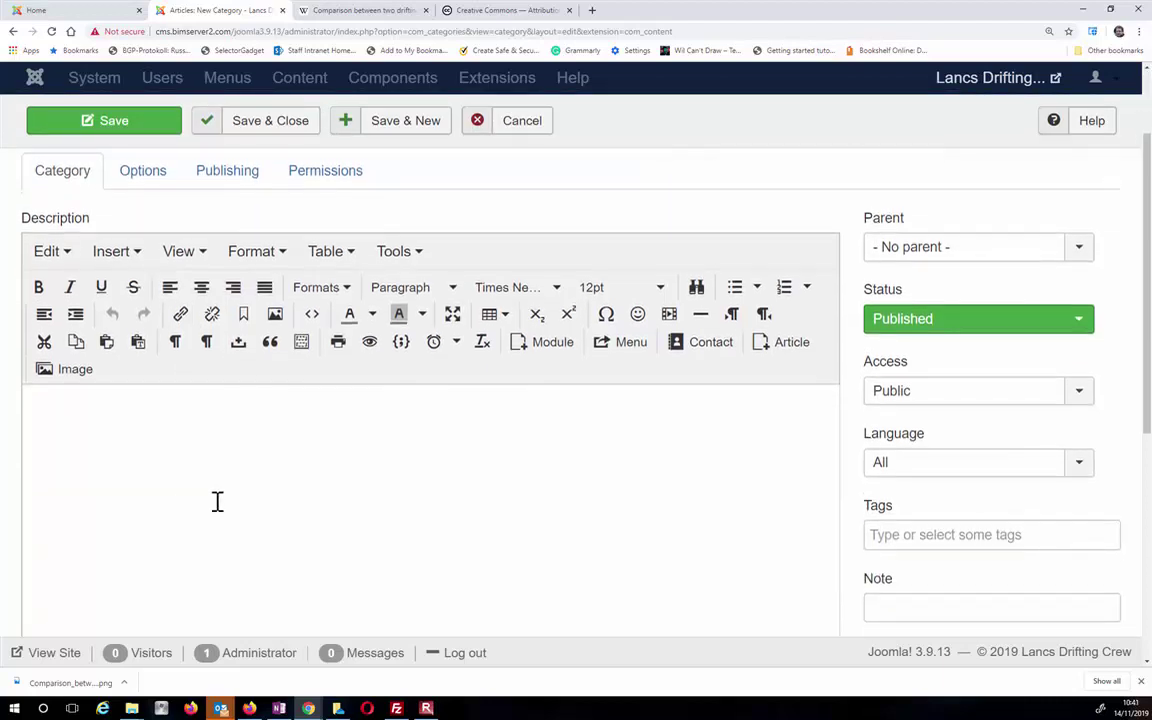
pyautogui.scroll(-3, 217, 501)
pyautogui.scroll(4, 218, 498)
pyautogui.click(188, 561)
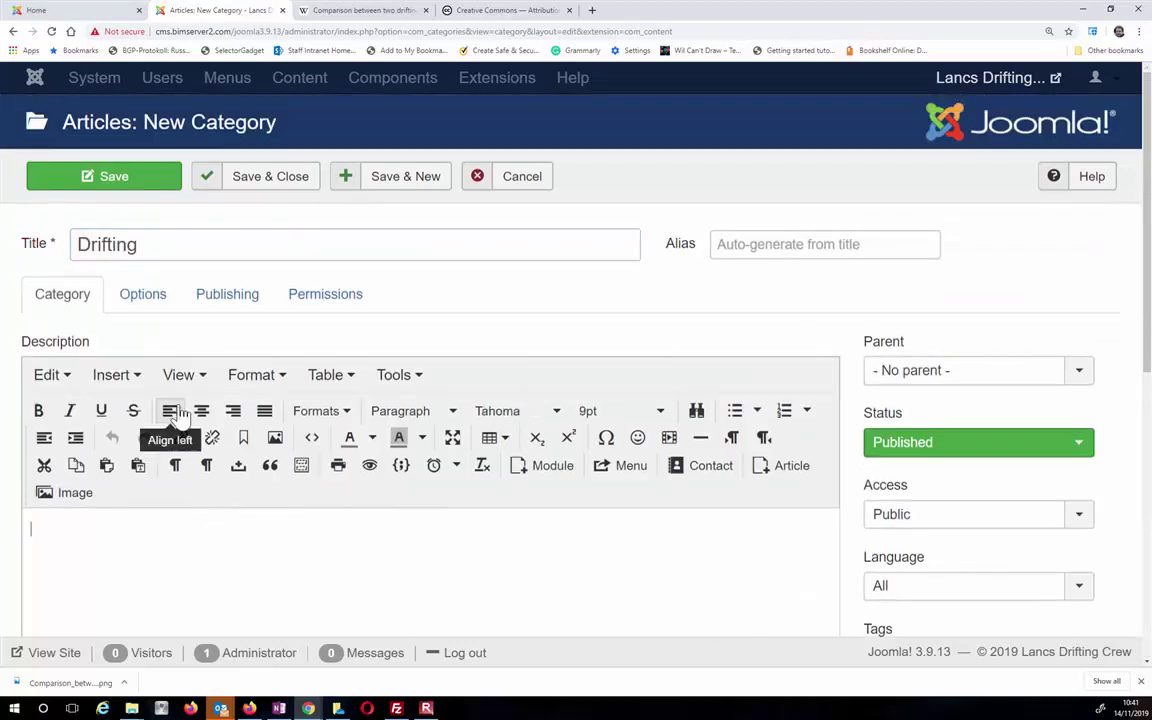
# Review the Drifting category's Options, Publishing and Permissions tabs.
pyautogui.click(150, 300)
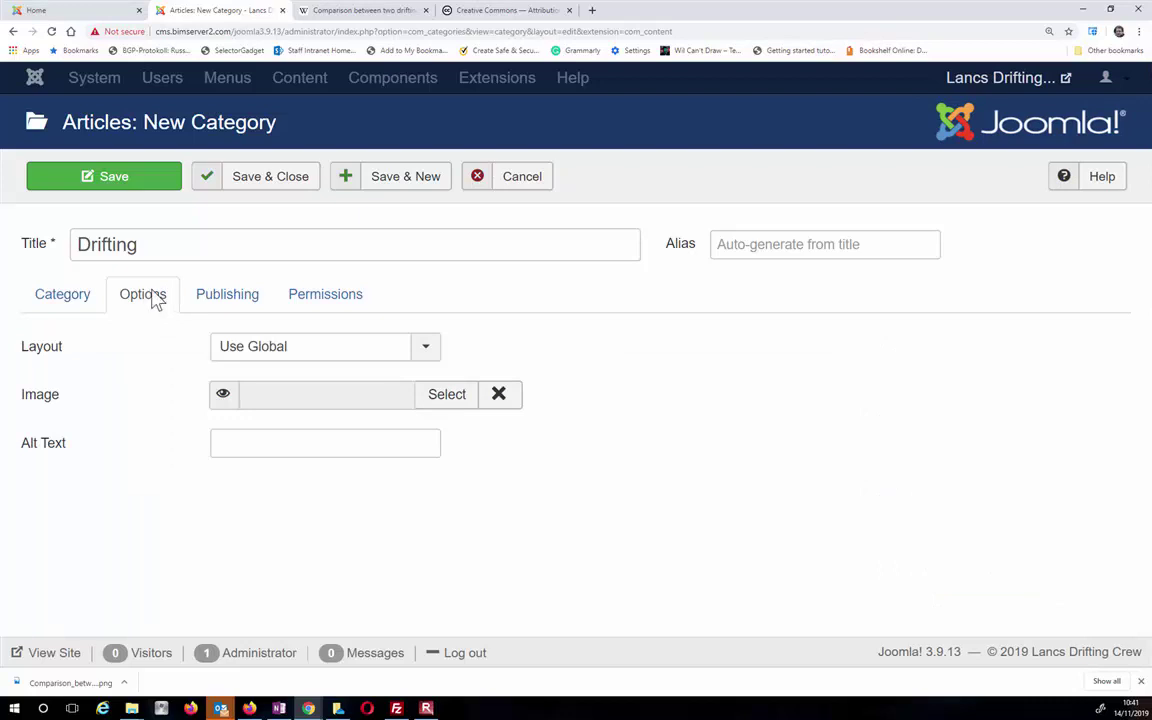
pyautogui.click(205, 300)
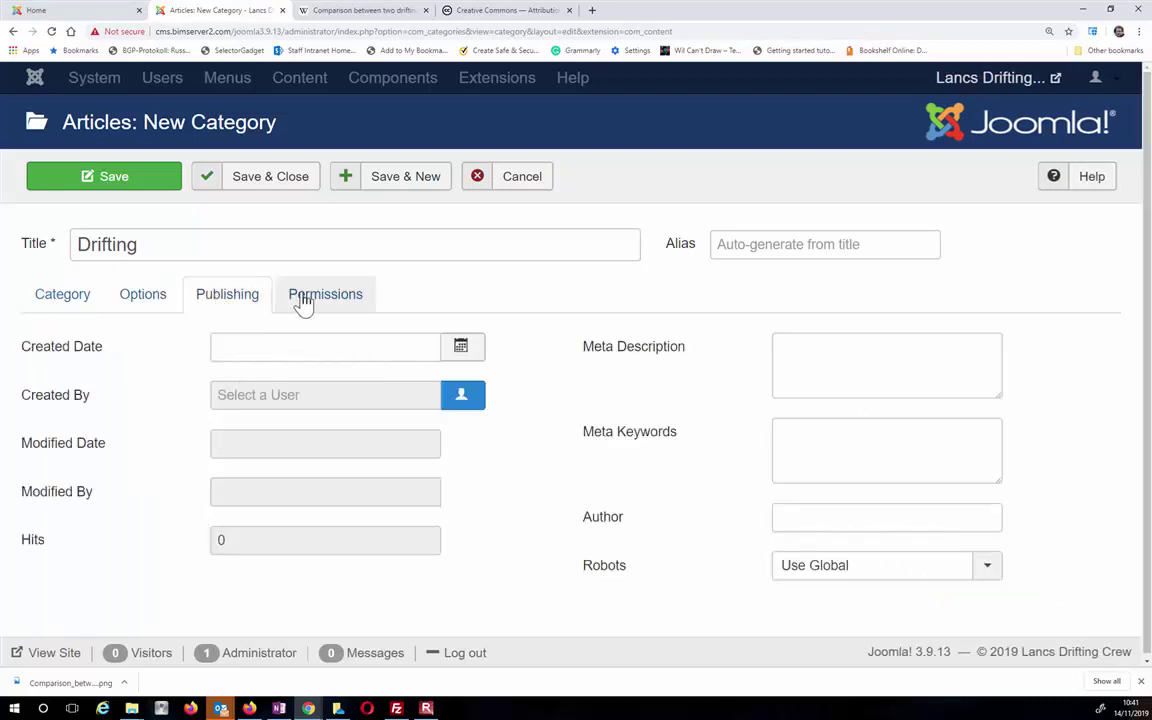
pyautogui.click(301, 300)
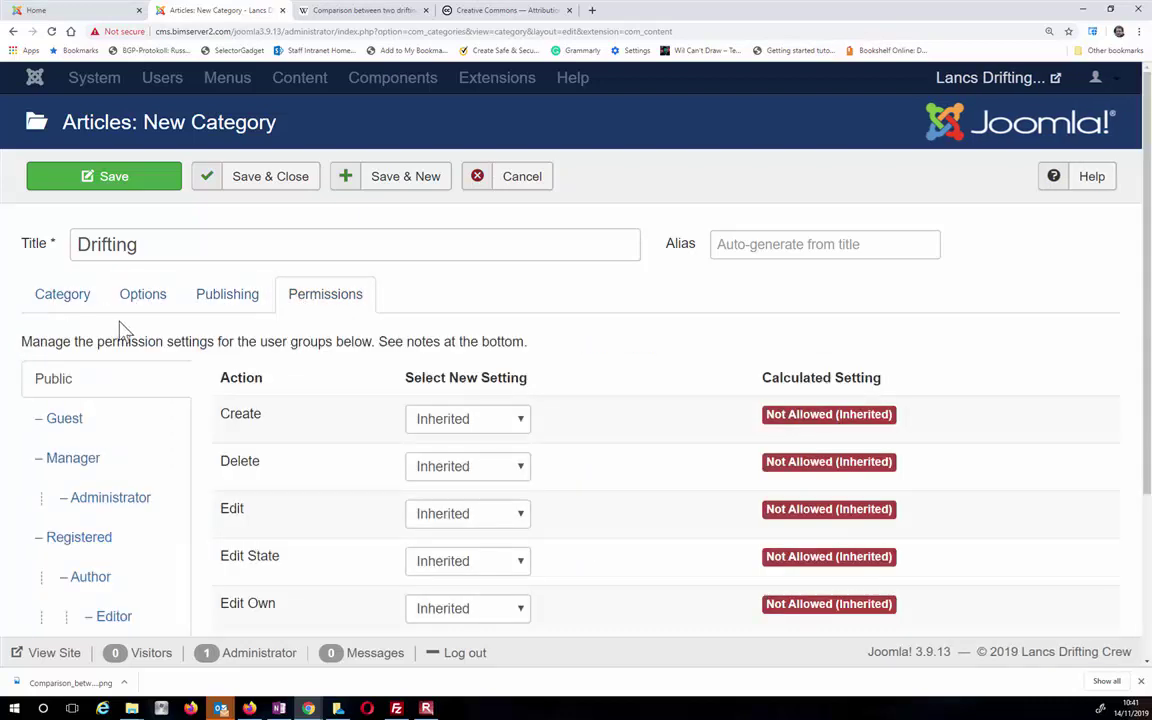
pyautogui.scroll(-1, 125, 325)
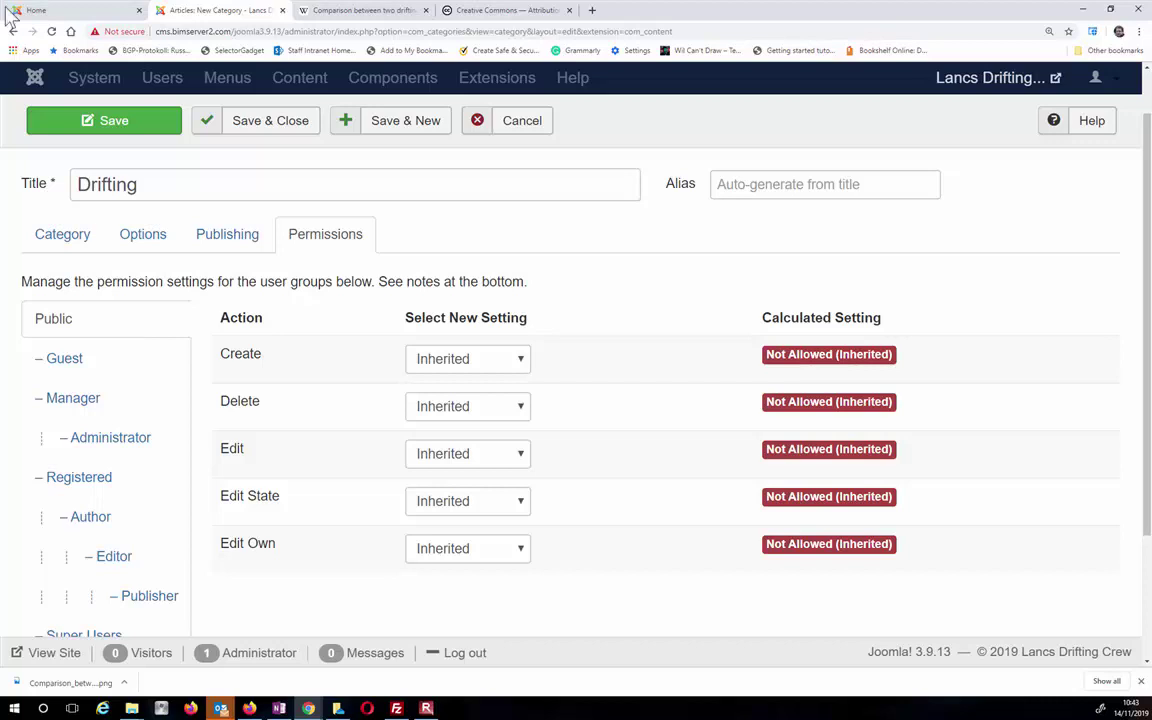
# Extend the category title to 'Drifting category' with a lowercase c.
pyautogui.click(319, 192)
pyautogui.write('Ca')
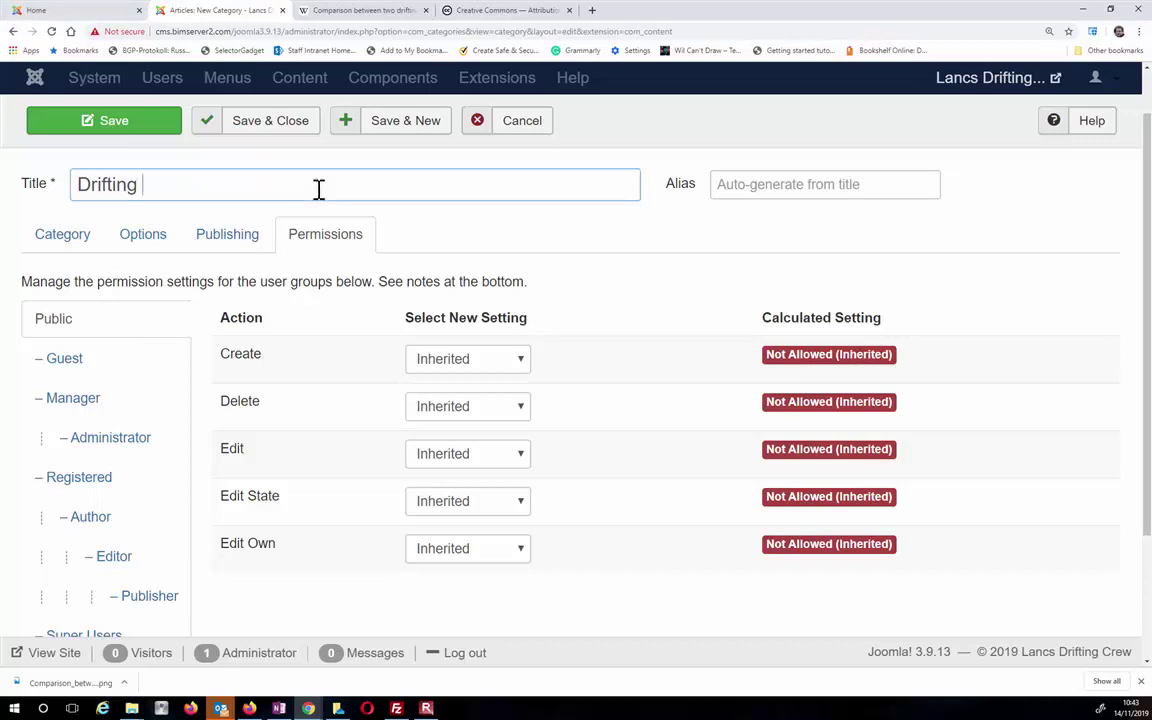
pyautogui.write('tegory')
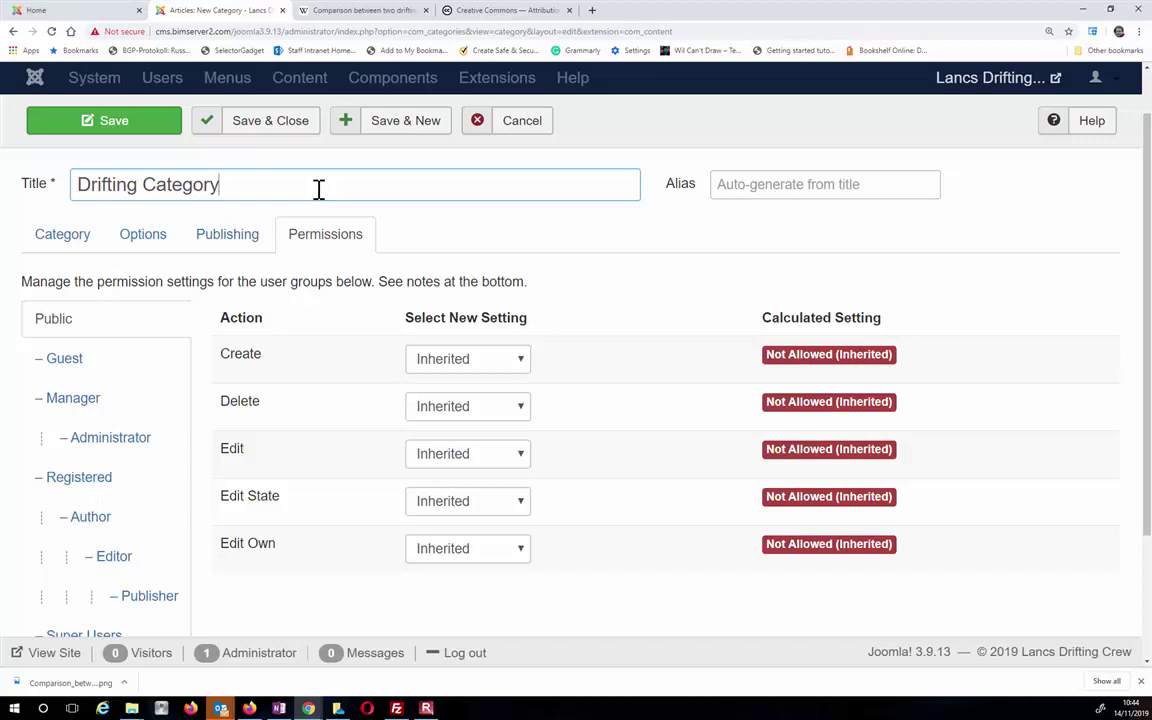
pyautogui.moveTo(154, 180); pyautogui.dragTo(146, 181)
pyautogui.write('c')
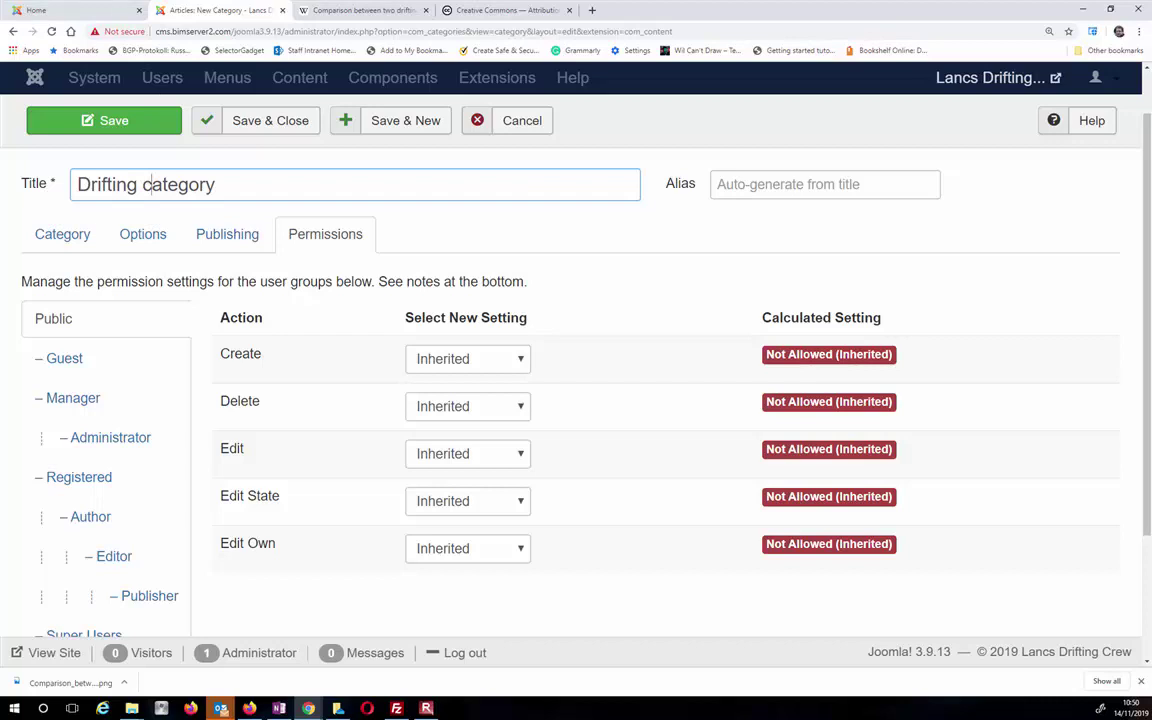
# Save and close the Drifting category and confirm it in the categories list.
pyautogui.click(231, 127)
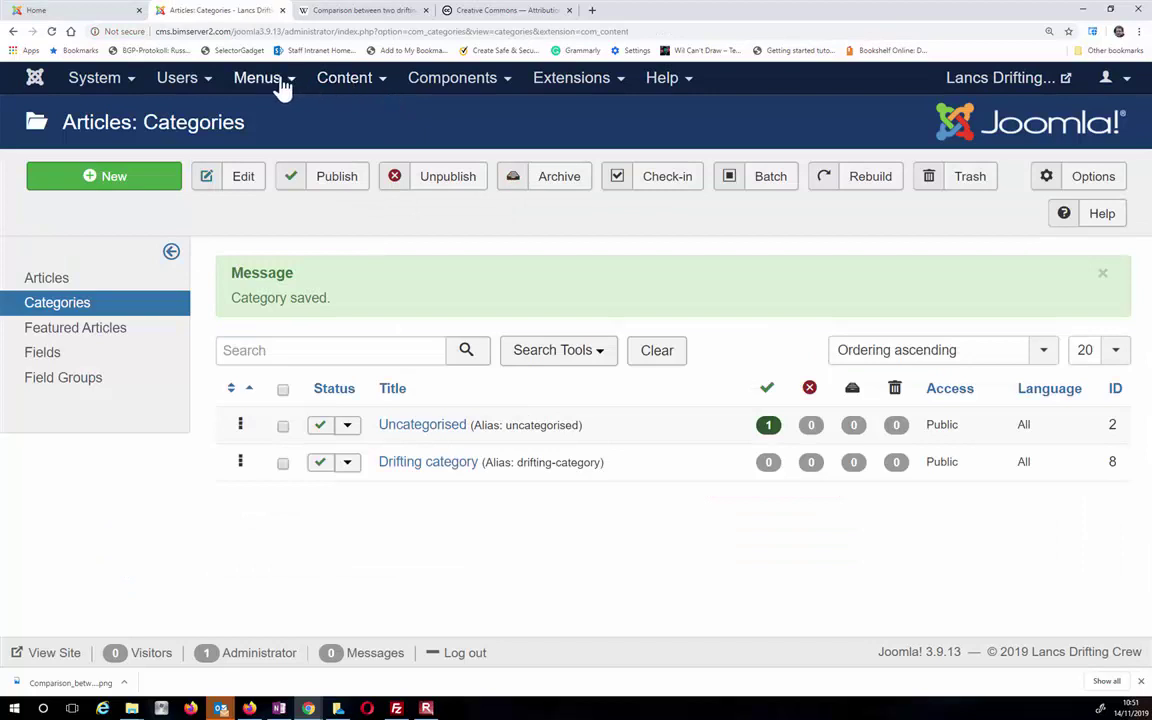
pyautogui.click(342, 82)
pyautogui.click(343, 135)
# Open the Articles list showing the Lancs Drifting Crew welcome article.
pyautogui.click(176, 80)
pyautogui.click(265, 82)
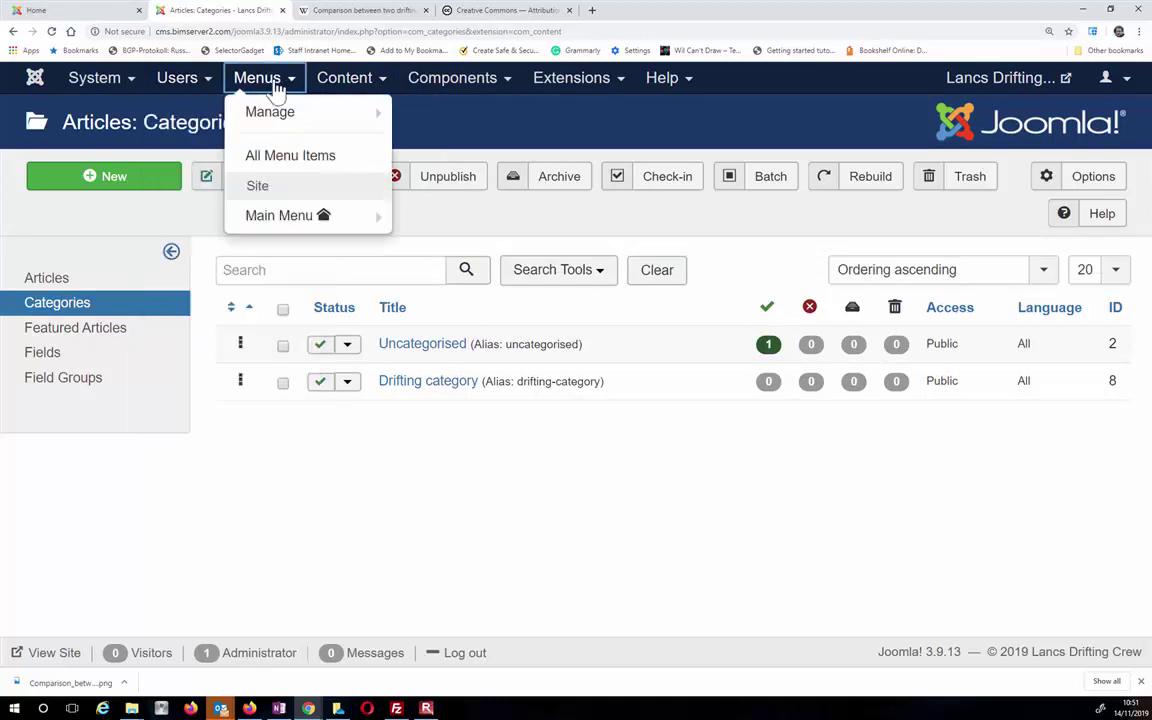
pyautogui.click(368, 80)
pyautogui.click(361, 118)
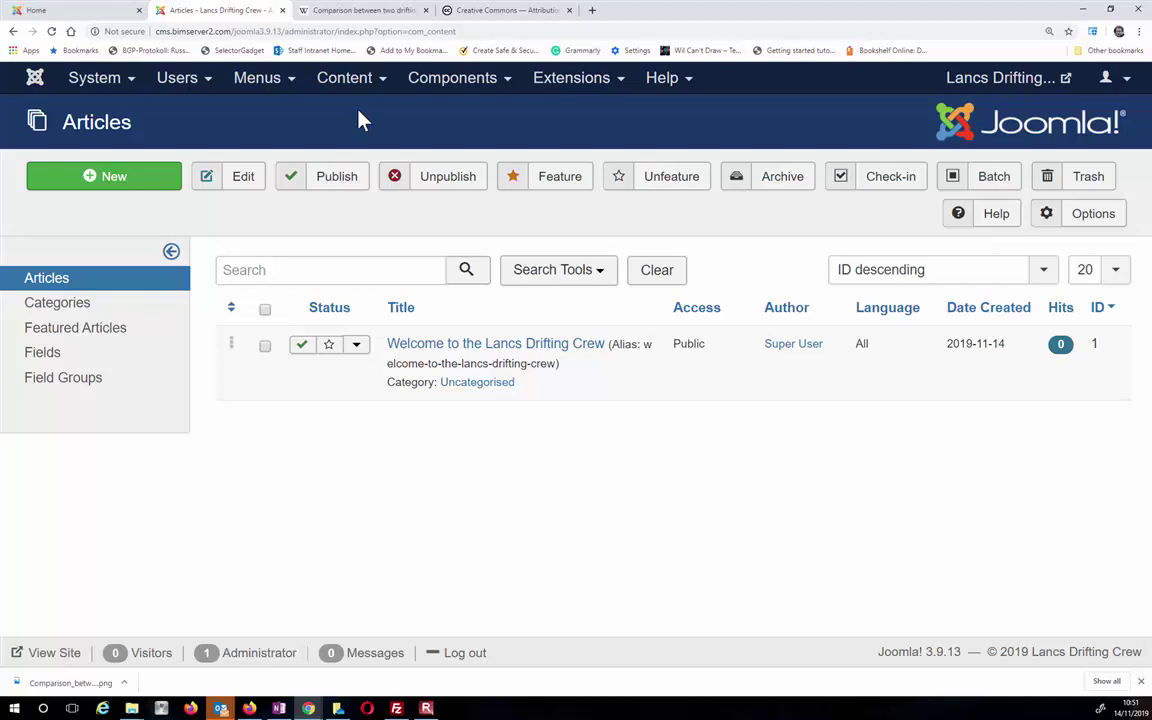
# View the public Lancs Drifting Crew home page, then switch to another application.
pyautogui.click(40, 12)
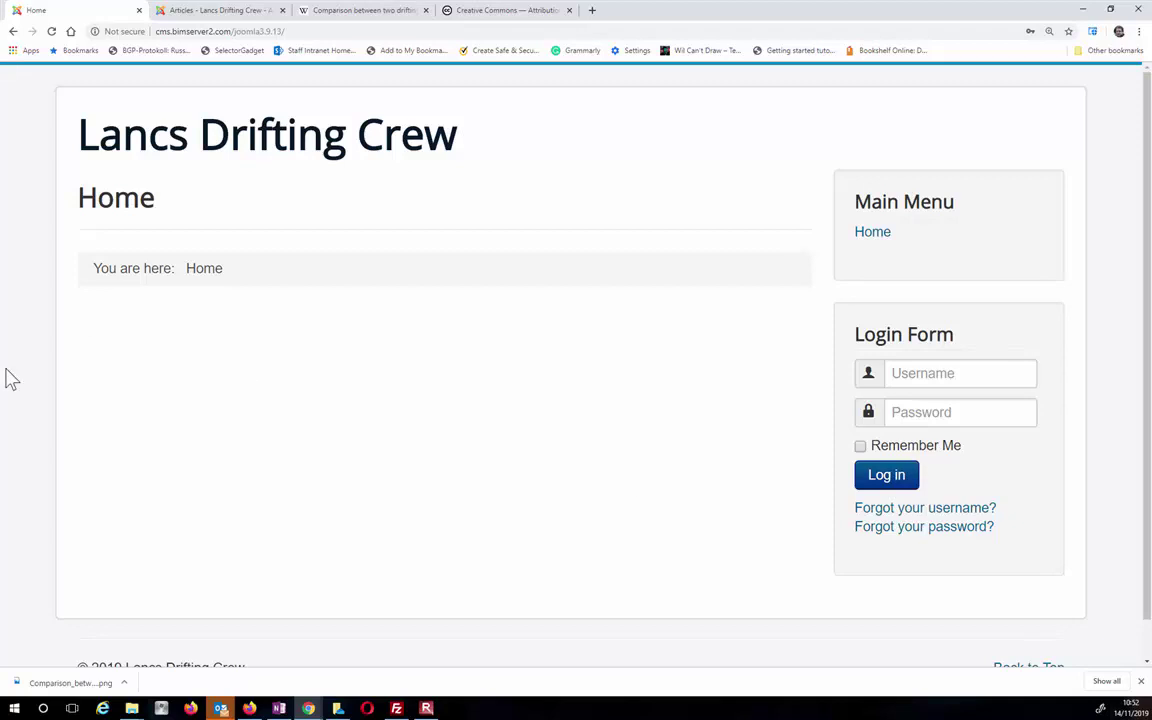
pyautogui.hotkey('alt', 'Tab')
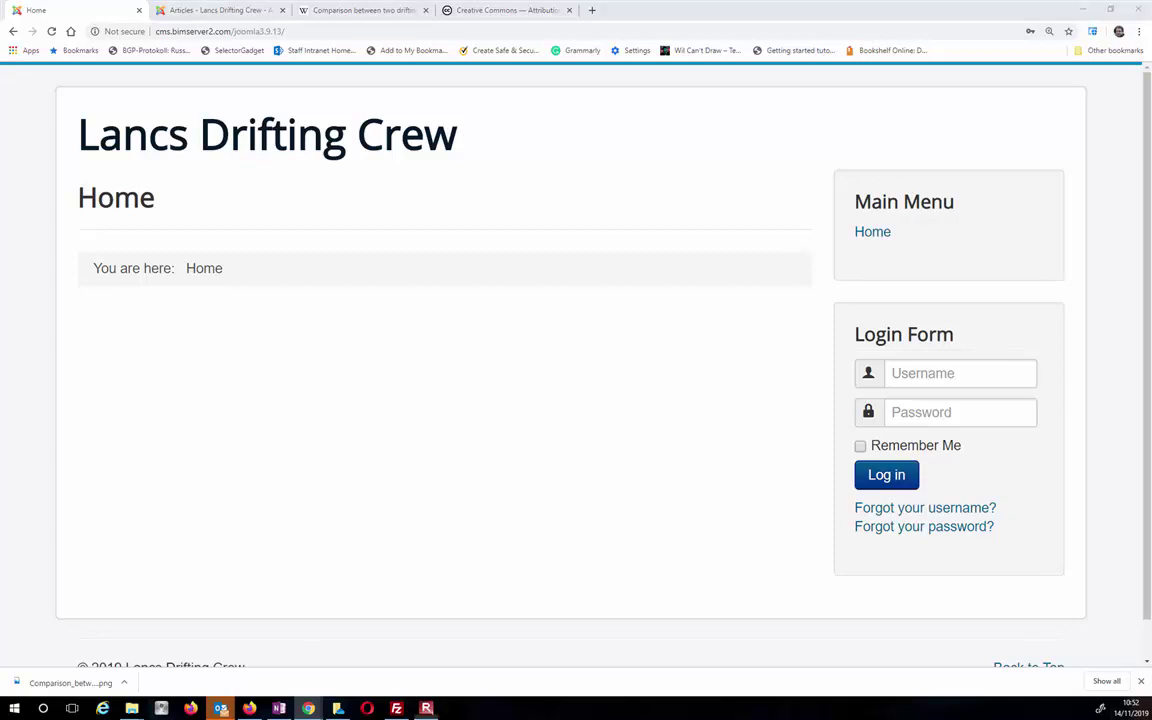